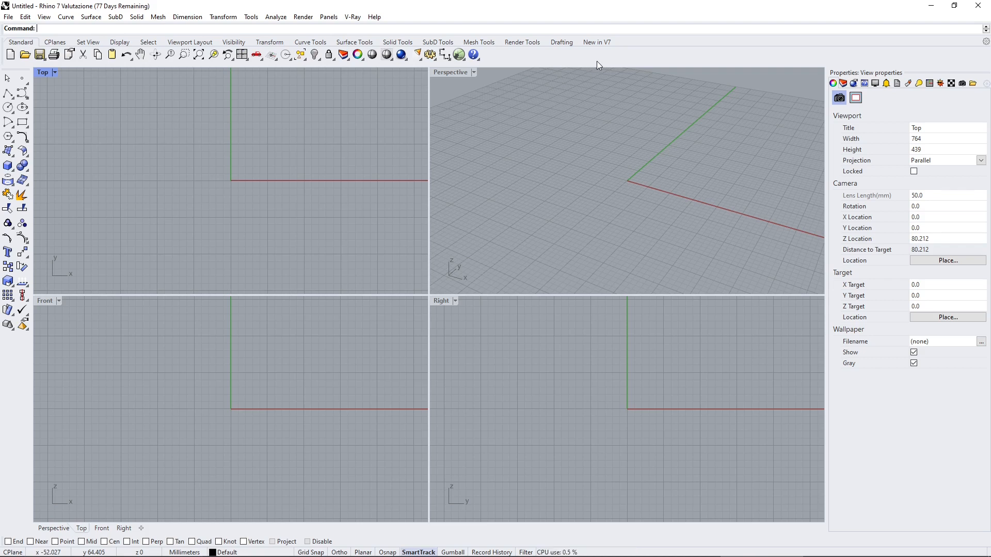
Begin a new document and preview the Small Objects - Millimeters template
{"action": "scroll", "coordinate": [235, 255], "scroll_direction": "down", "scroll_amount": 1}
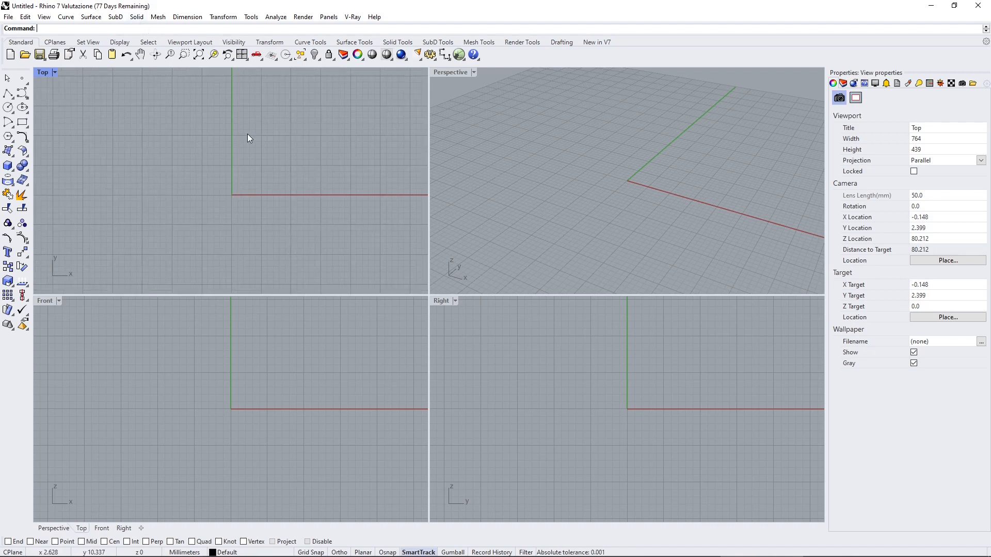
{"action": "left_click", "coordinate": [12, 19]}
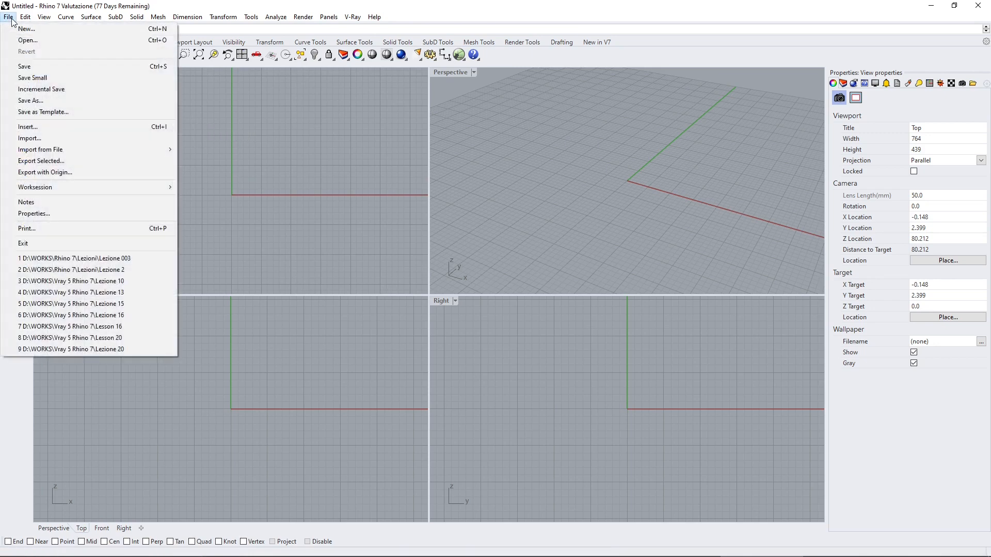
{"action": "left_click", "coordinate": [31, 28]}
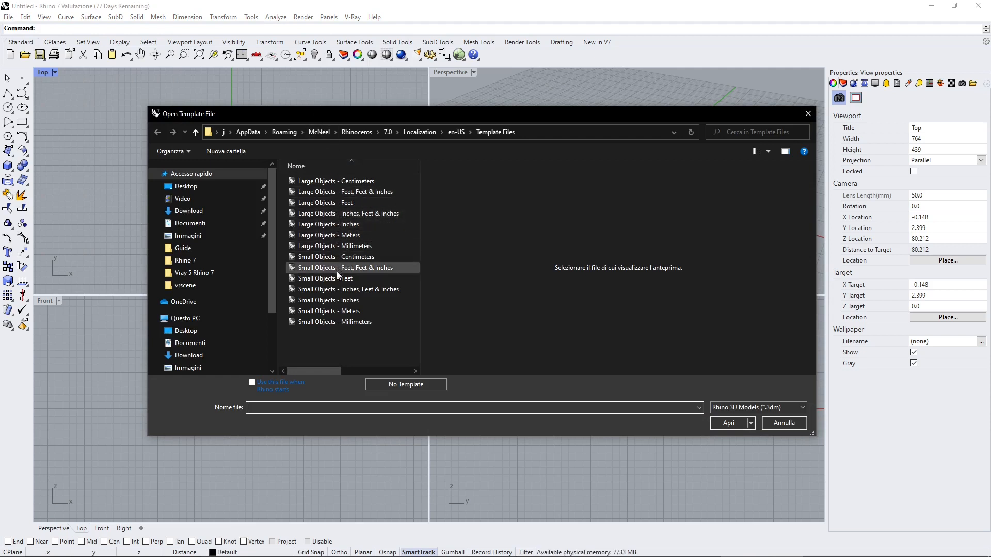
{"action": "left_click", "coordinate": [320, 342]}
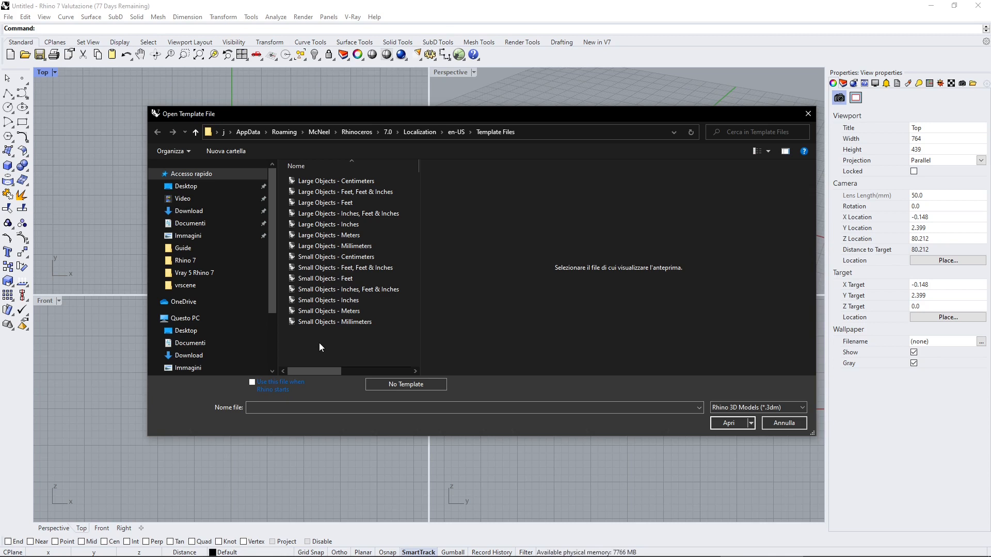
{"action": "left_click", "coordinate": [330, 321]}
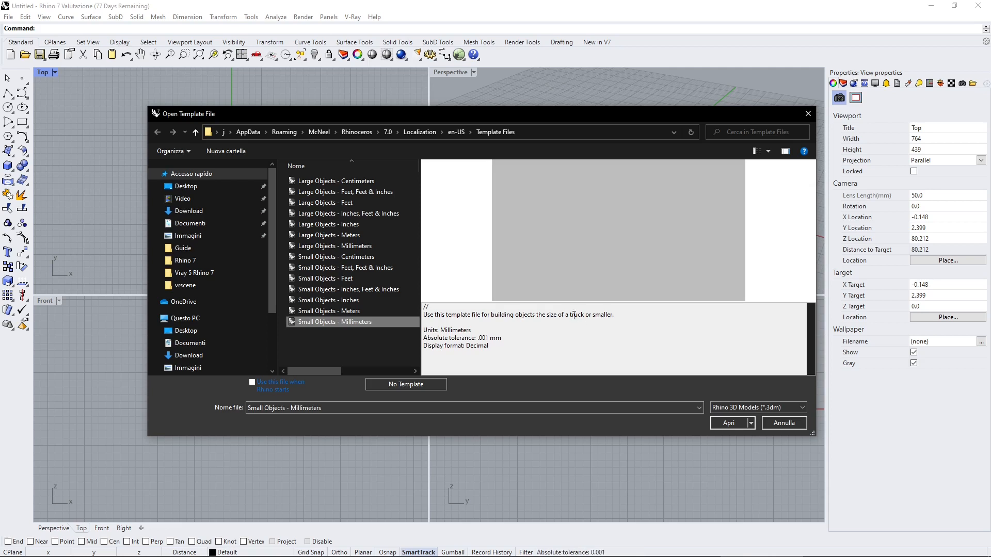
Examine the units, absolute tolerance and display format of the Large Objects - Centimeters template
{"action": "key", "text": "Home"}
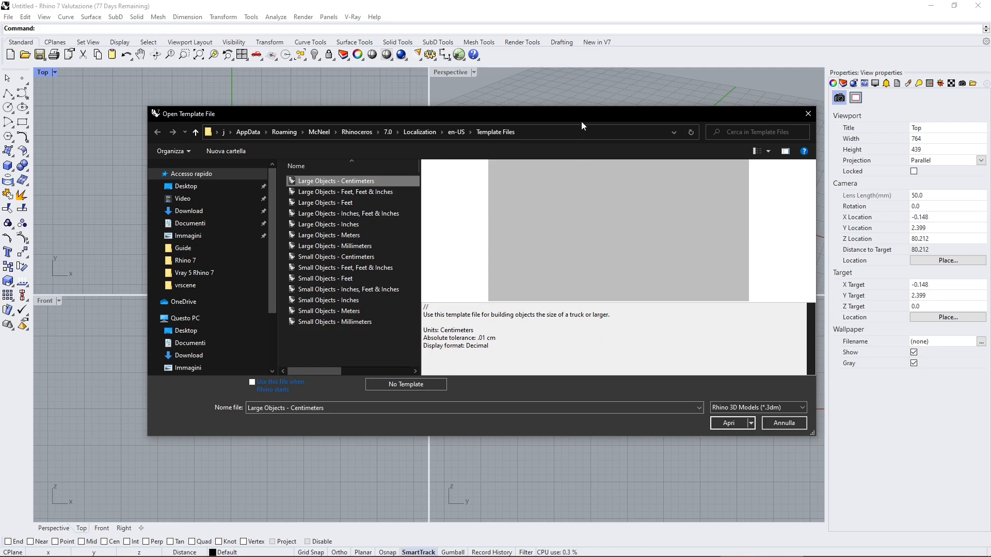
{"action": "left_click_drag", "start_coordinate": [578, 120], "coordinate": [549, 116]}
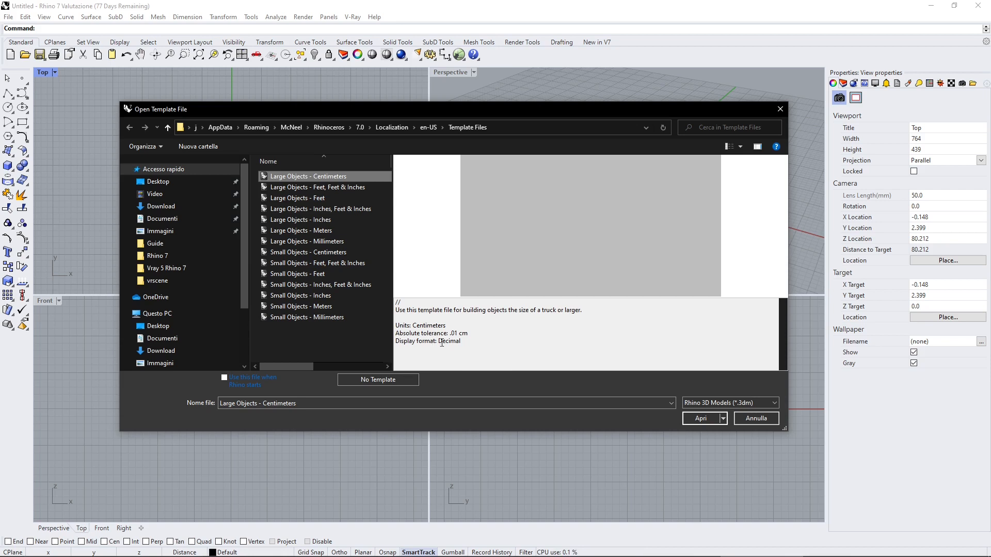
{"action": "left_click_drag", "start_coordinate": [438, 341], "coordinate": [474, 342]}
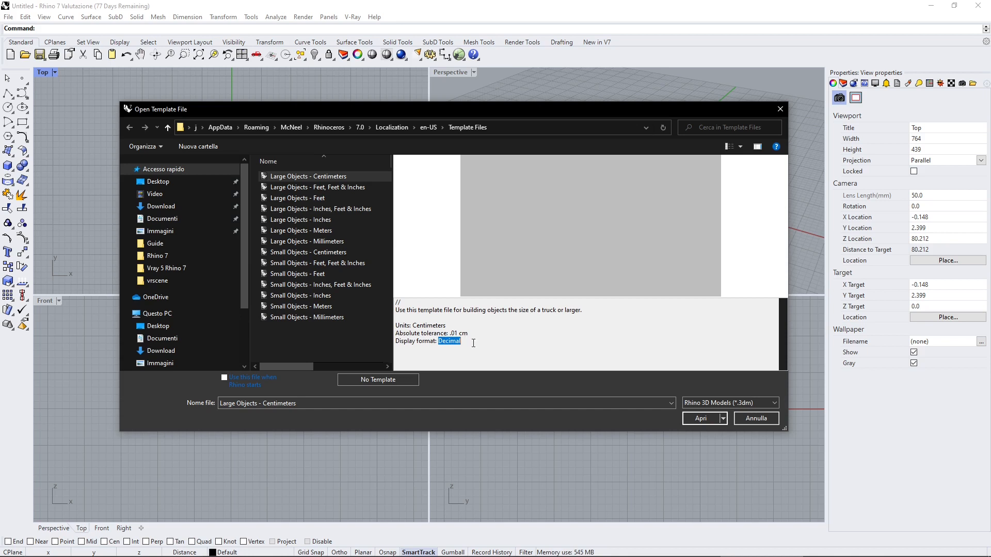
{"action": "left_click", "coordinate": [475, 343]}
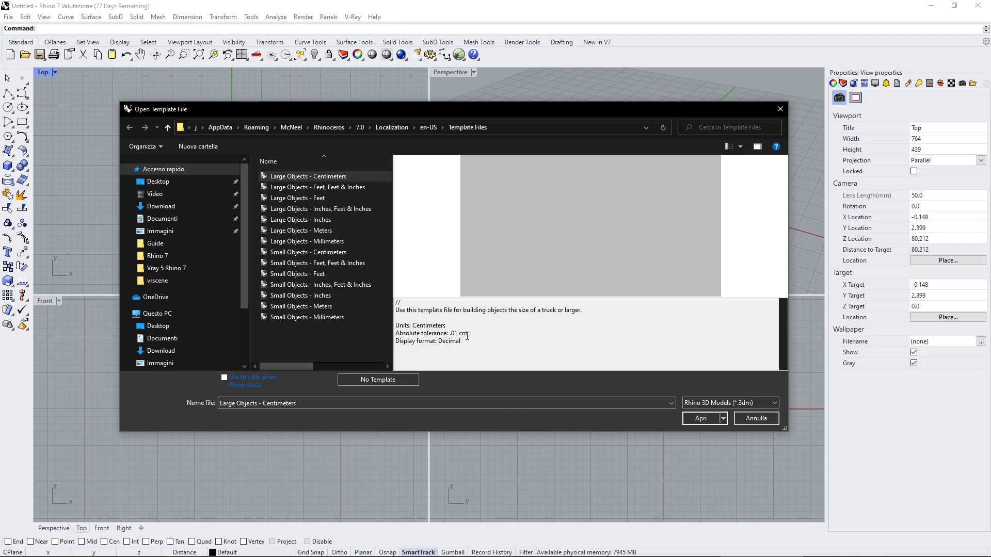
{"action": "left_click_drag", "start_coordinate": [447, 326], "coordinate": [414, 322]}
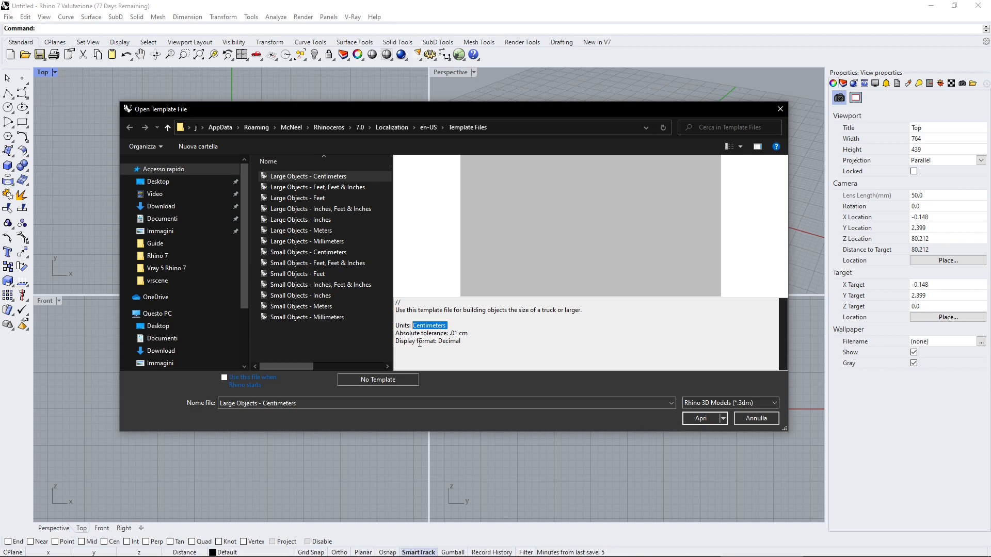
{"action": "left_click", "coordinate": [465, 334]}
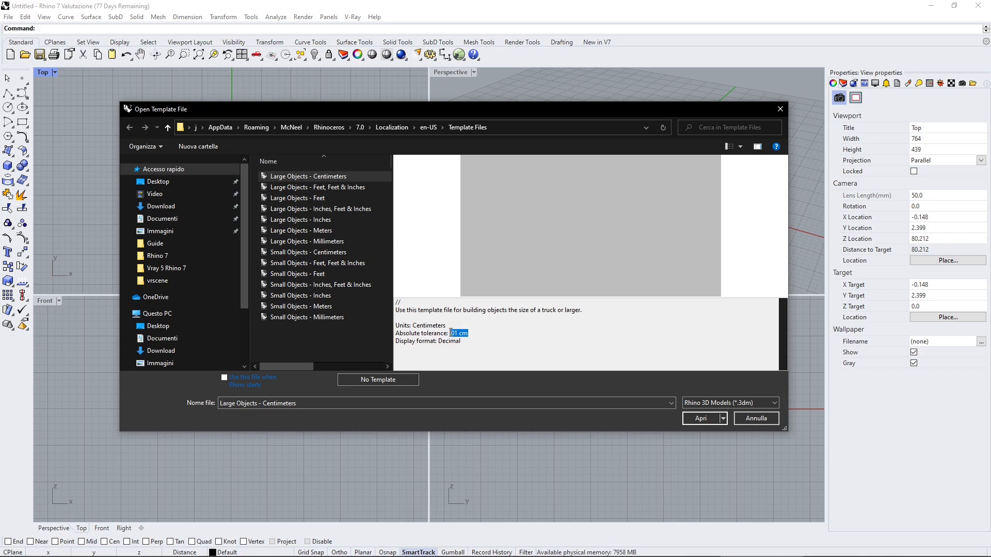
{"action": "left_click", "coordinate": [509, 339]}
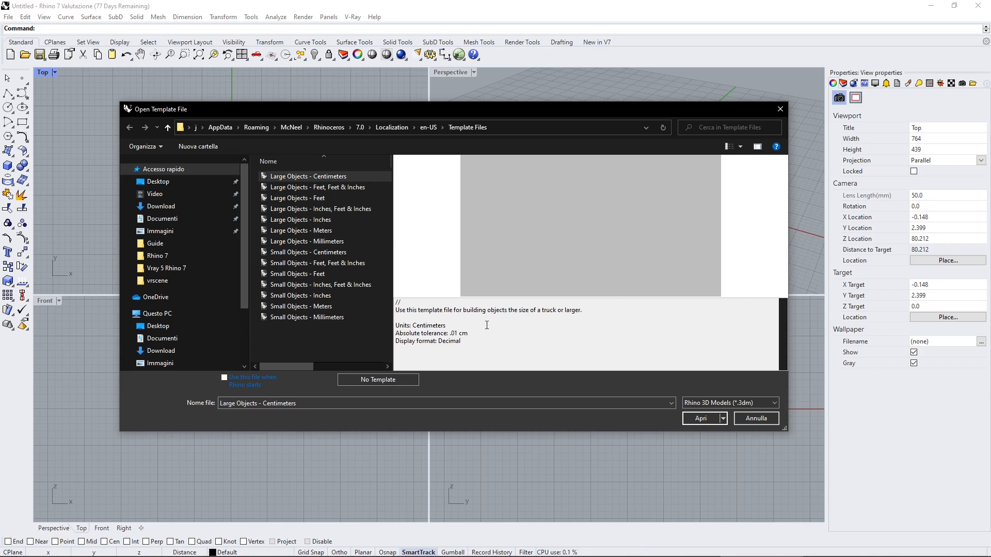
{"action": "left_click", "coordinate": [487, 325]}
{"action": "left_click_drag", "start_coordinate": [468, 334], "coordinate": [395, 334]}
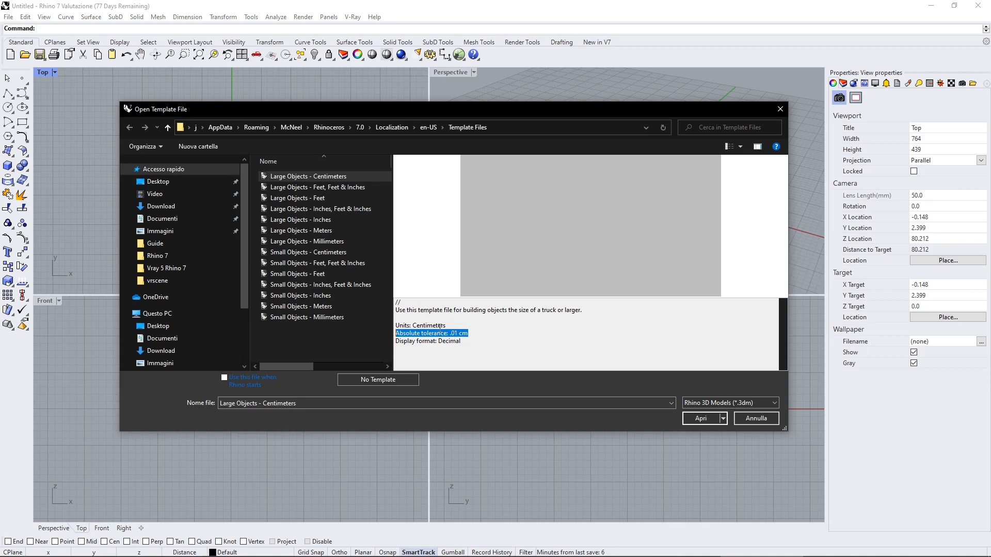
{"action": "left_click", "coordinate": [454, 333]}
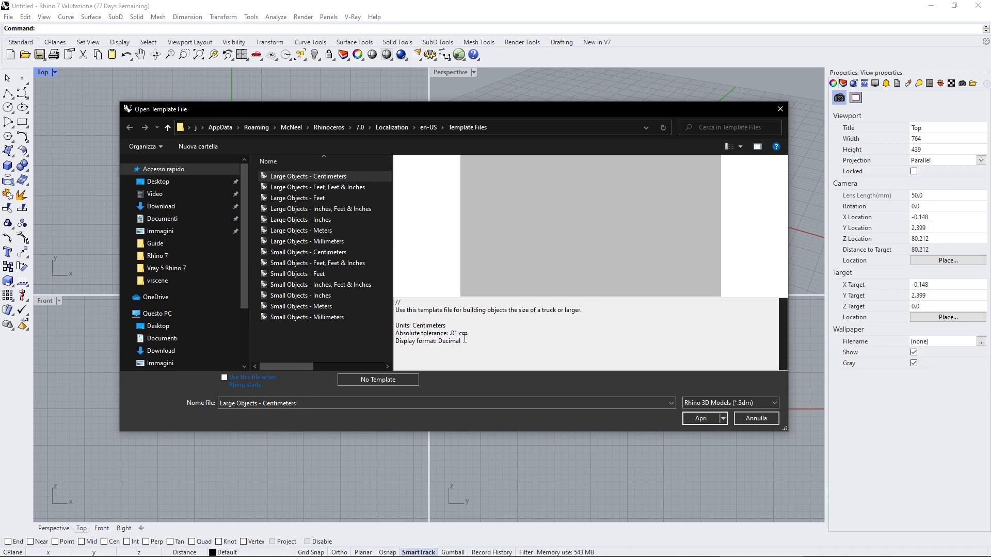
Check the absolute tolerance of the Small Objects - Millimeters template and create the new document from it
{"action": "left_click", "coordinate": [329, 318]}
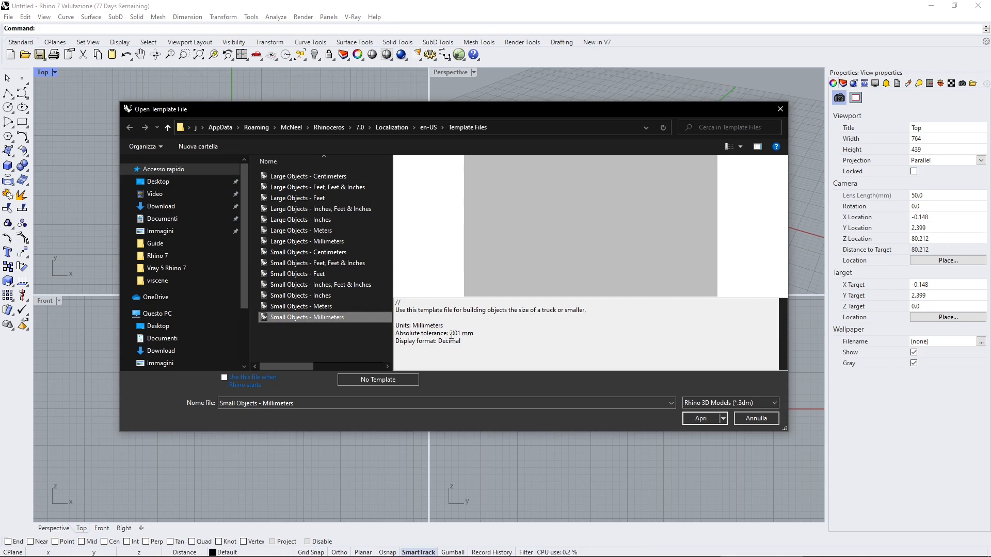
{"action": "left_click_drag", "start_coordinate": [451, 334], "coordinate": [474, 334]}
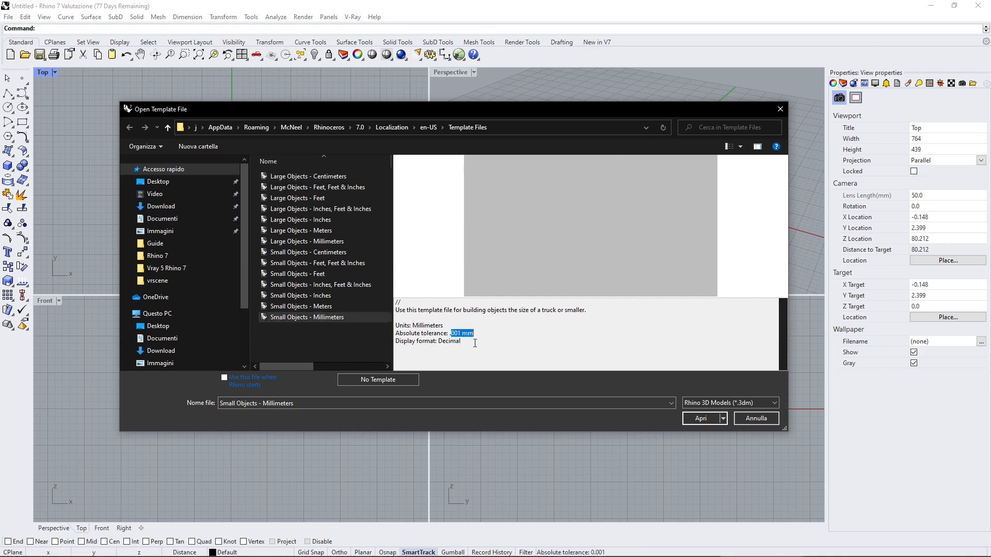
{"action": "left_click", "coordinate": [471, 344]}
{"action": "double_click", "coordinate": [427, 334]}
{"action": "left_click", "coordinate": [427, 334]}
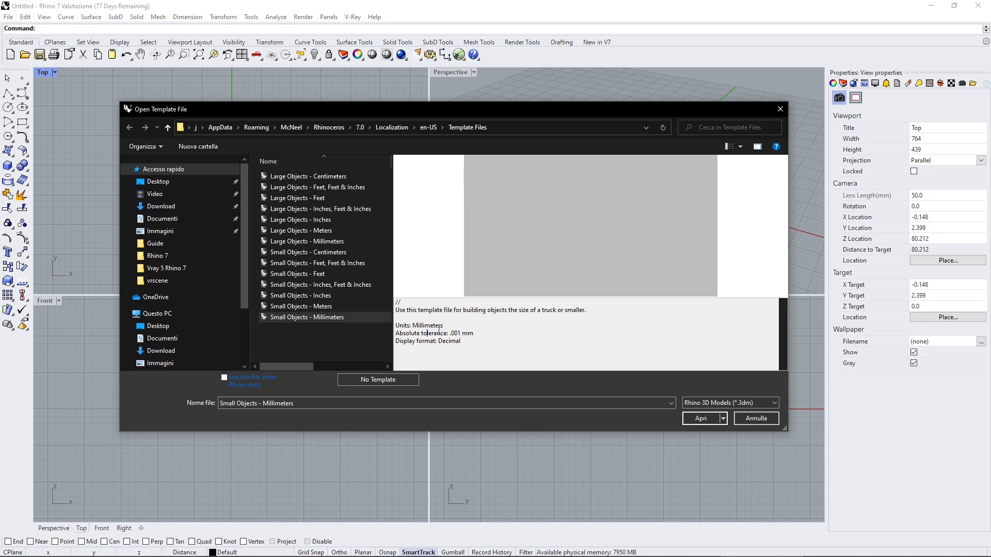
{"action": "double_click", "coordinate": [457, 333]}
{"action": "left_click_drag", "start_coordinate": [458, 333], "coordinate": [467, 337]}
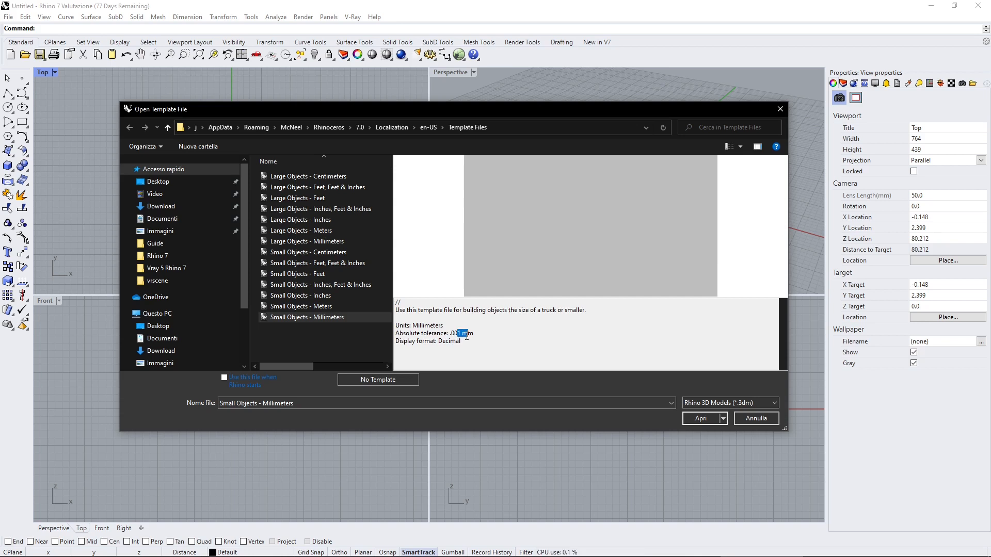
{"action": "left_click", "coordinate": [467, 336]}
{"action": "left_click", "coordinate": [695, 420]}
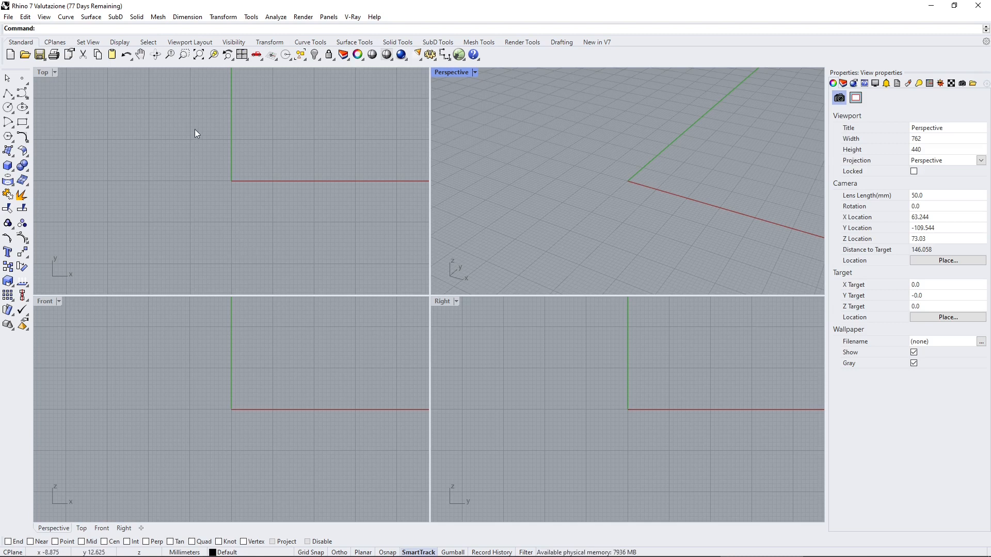
Create a center-radius sphere at the origin of the Top view with a radius of about 18 mm
{"action": "left_click", "coordinate": [138, 17]}
{"action": "mouse_move", "coordinate": [147, 30]}
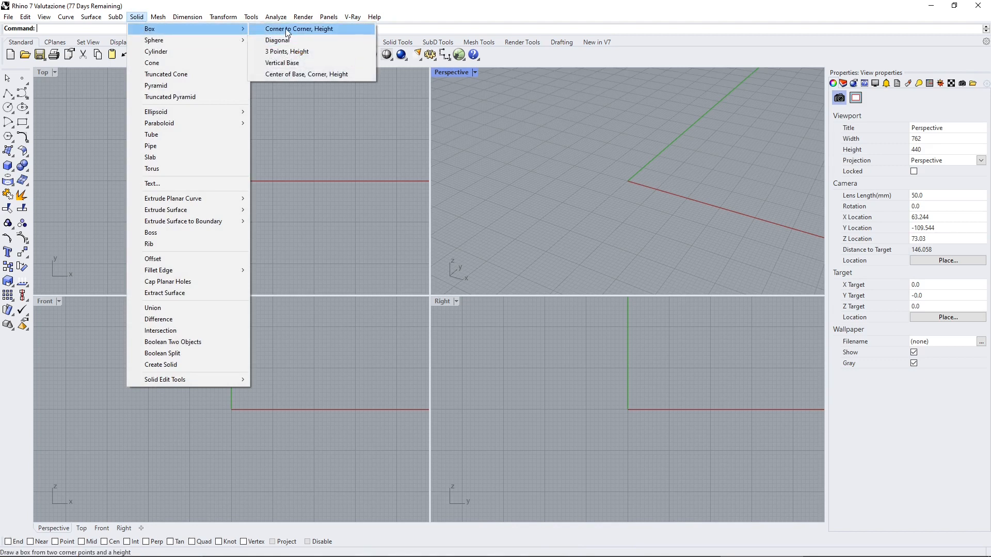
{"action": "mouse_move", "coordinate": [243, 39]}
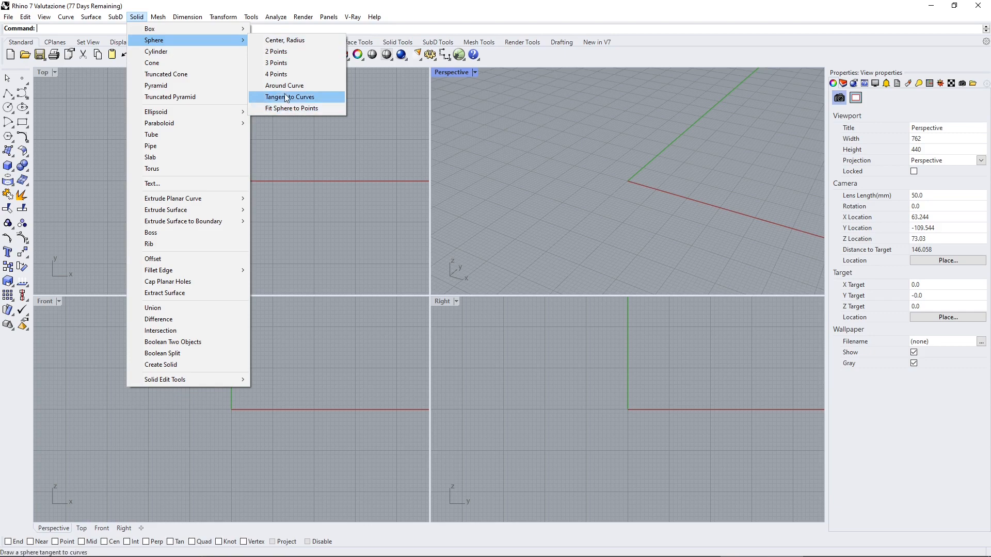
{"action": "left_click", "coordinate": [286, 40]}
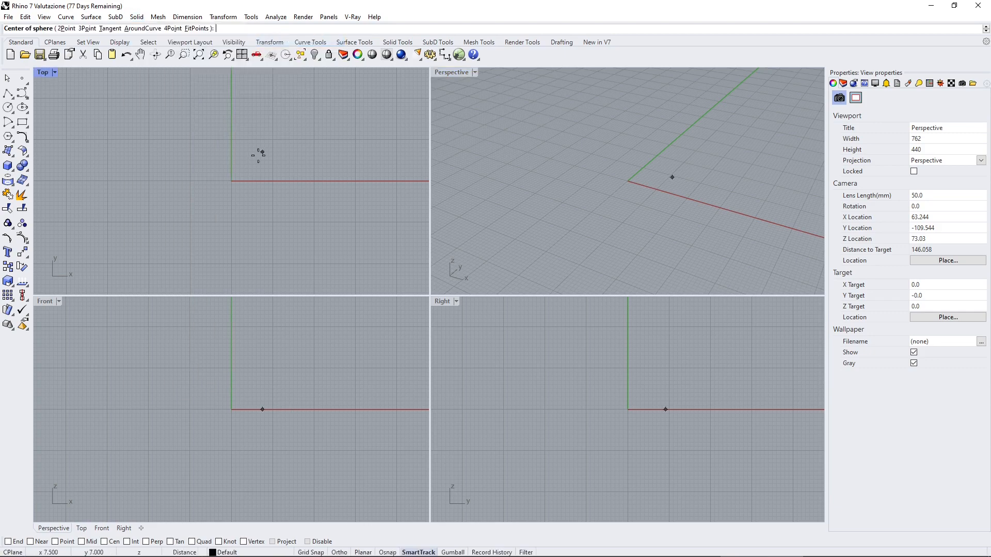
{"action": "left_click", "coordinate": [231, 180]}
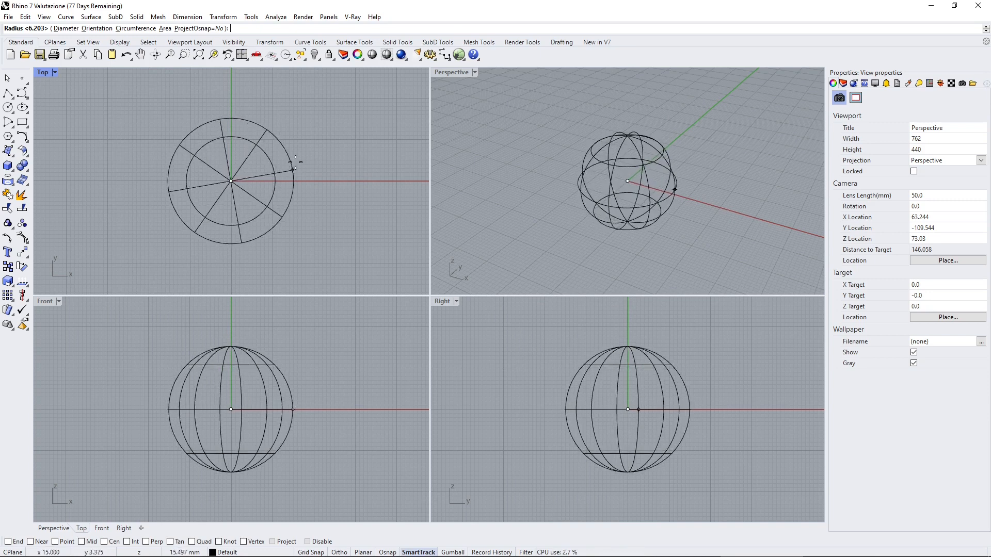
{"action": "key", "text": "shift"}
{"action": "left_click", "coordinate": [305, 180], "text": "shift"}
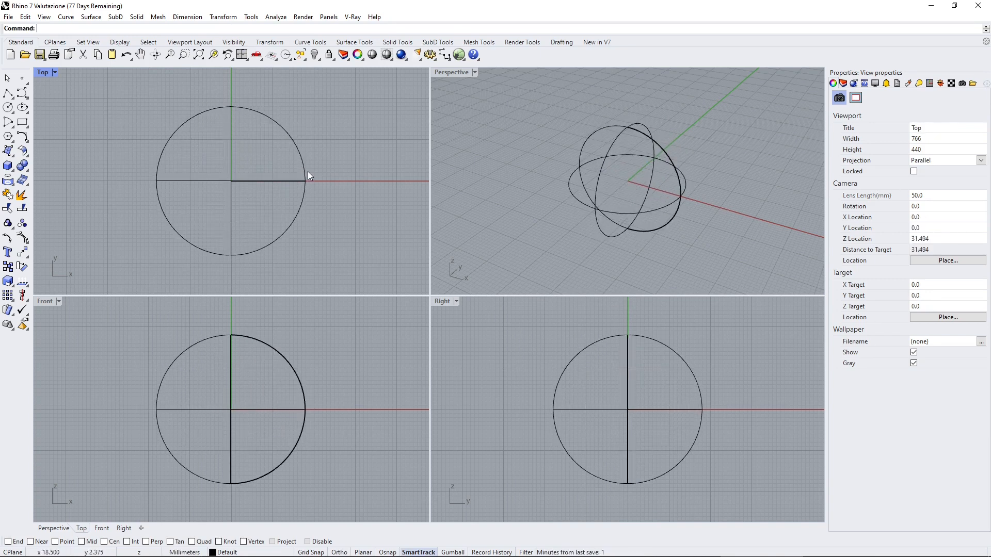
{"action": "left_click", "coordinate": [305, 170]}
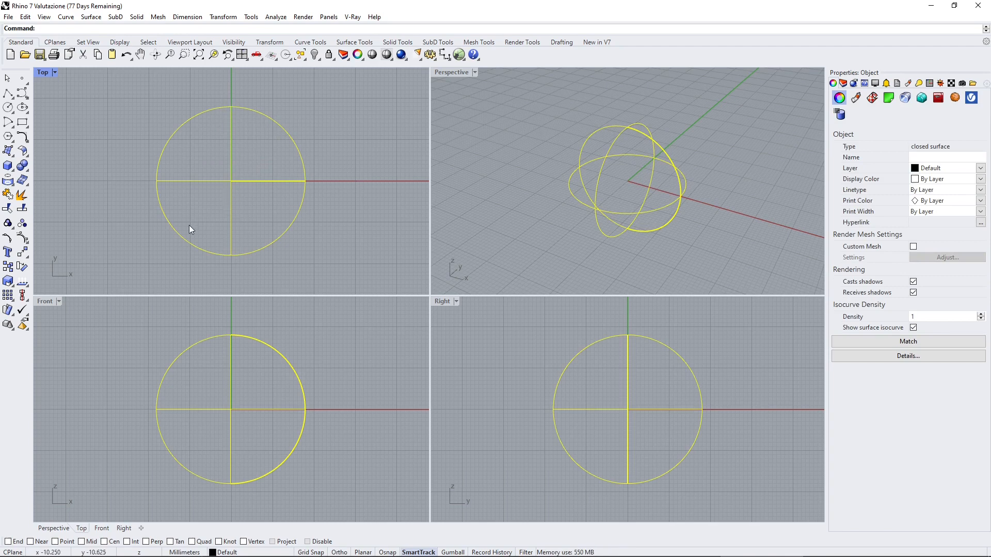
{"action": "left_click", "coordinate": [338, 127]}
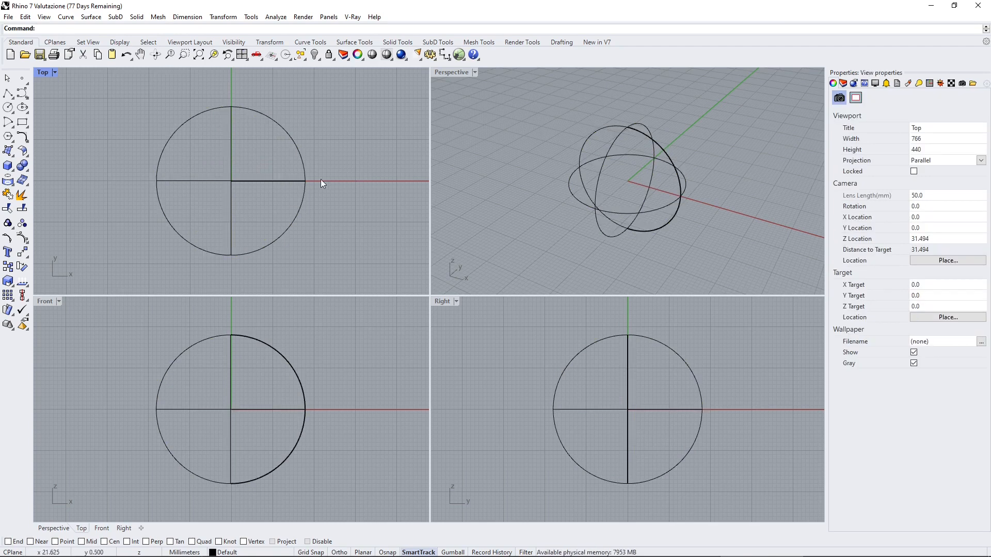
Create a solid cone with the Tangent option, its base circle tangent to the sphere's curves and its tip pointing up and away from the sphere
{"action": "scroll", "coordinate": [603, 203], "scroll_direction": "down", "scroll_amount": 3}
{"action": "right_click_drag", "start_coordinate": [611, 199], "coordinate": [658, 163]}
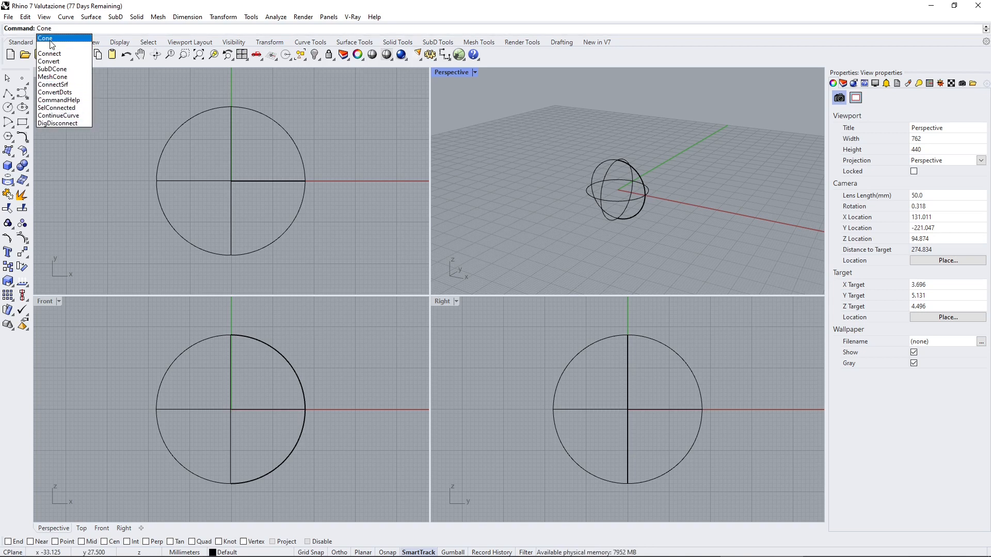
{"action": "left_click", "coordinate": [51, 40]}
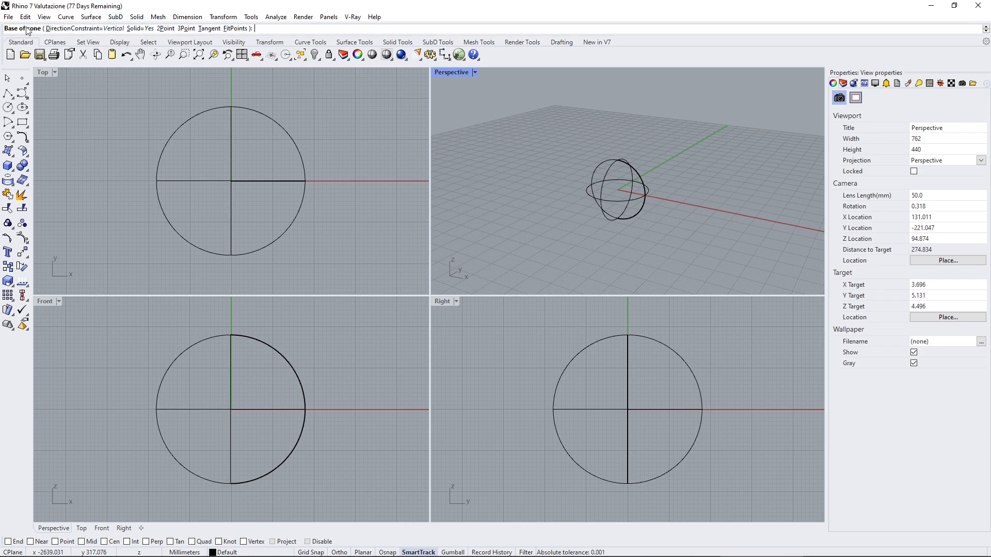
{"action": "left_click", "coordinate": [207, 29]}
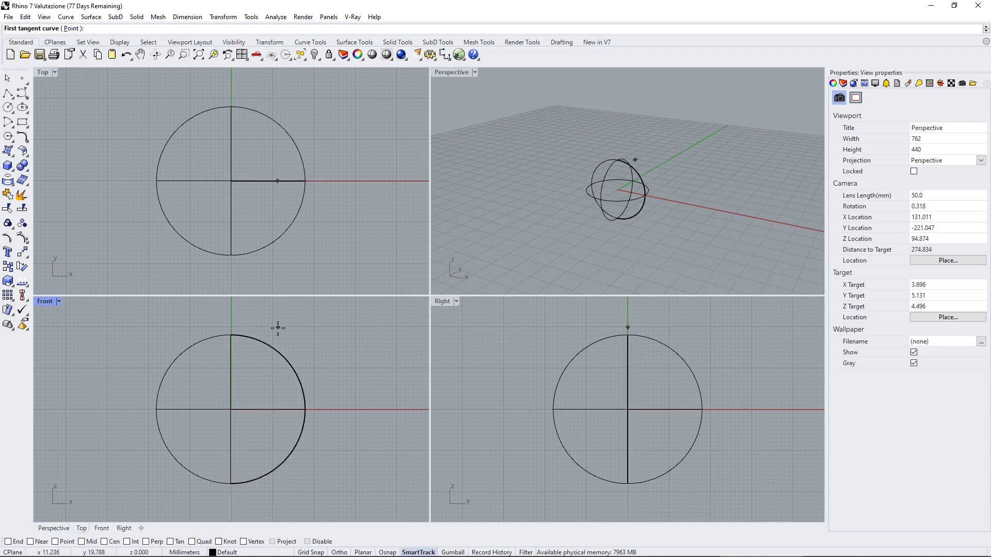
{"action": "scroll", "coordinate": [652, 190], "scroll_direction": "up", "scroll_amount": 6}
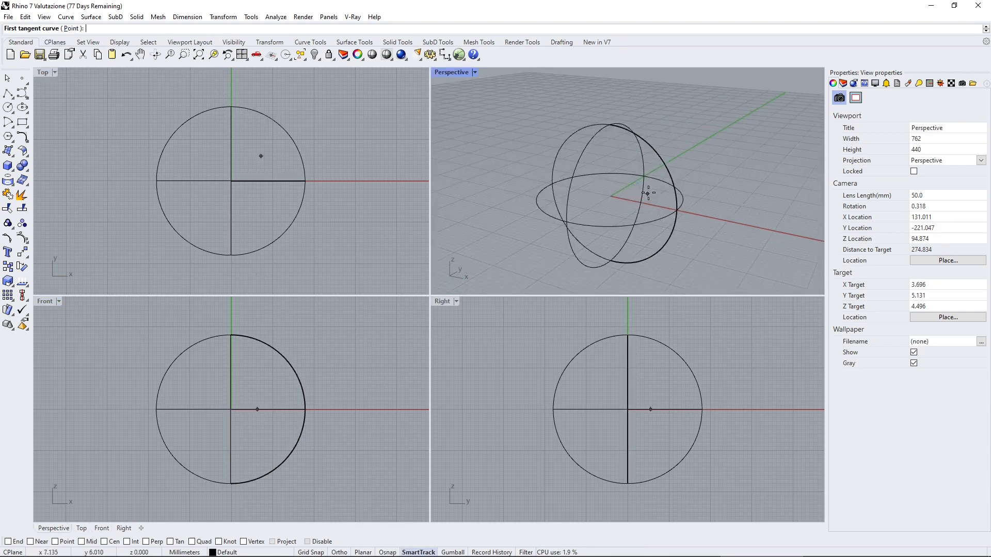
{"action": "right_click_drag", "start_coordinate": [660, 187], "coordinate": [618, 161]}
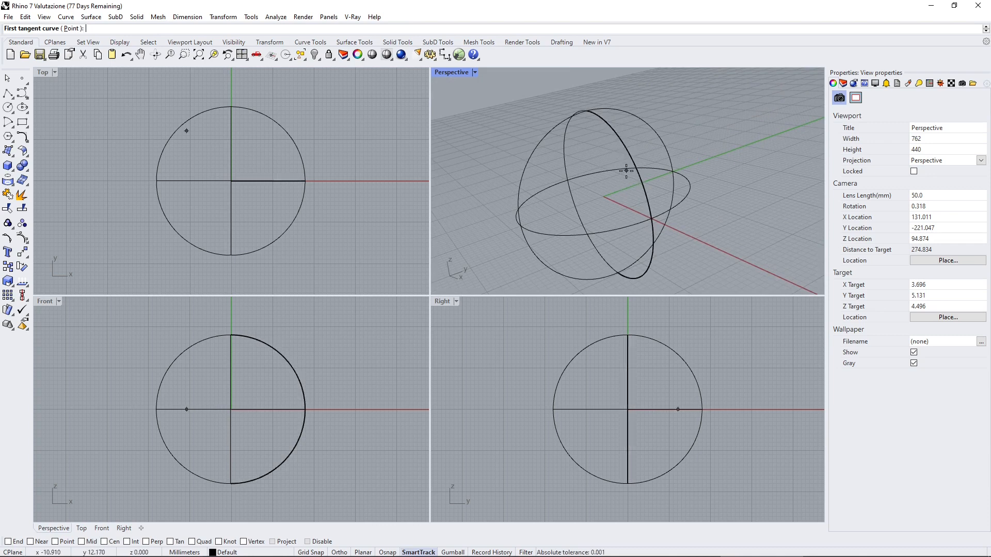
{"action": "left_click", "coordinate": [615, 133]}
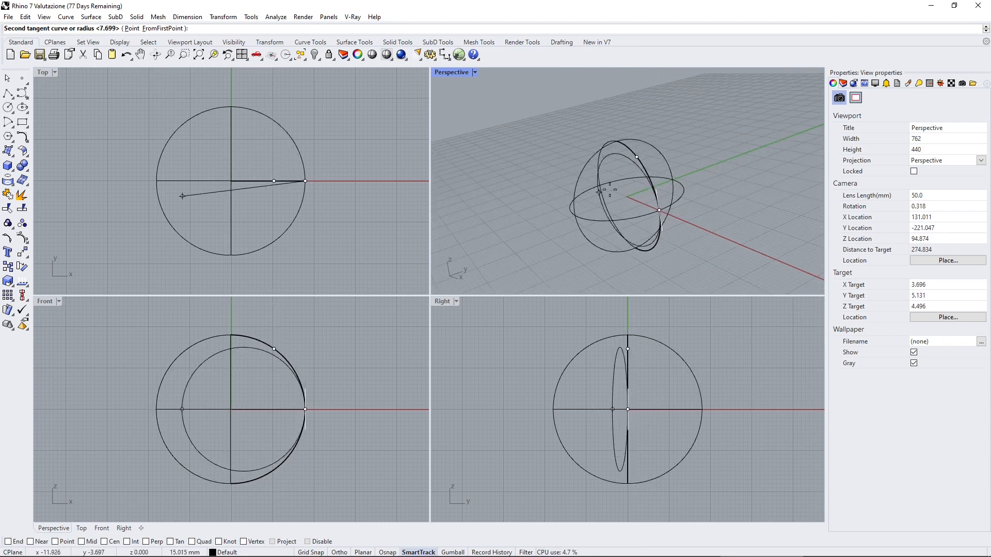
{"action": "left_click", "coordinate": [624, 145]}
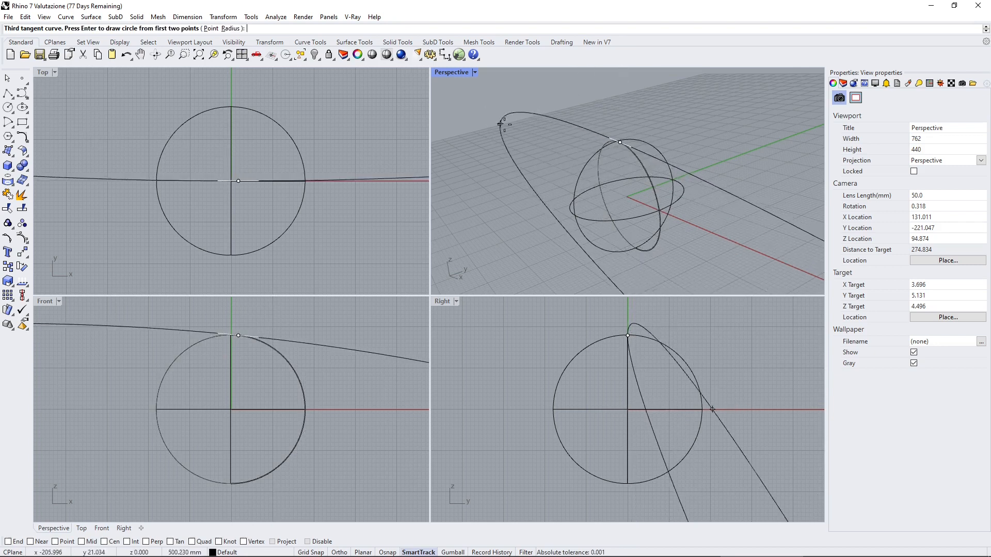
{"action": "left_click", "coordinate": [296, 85]}
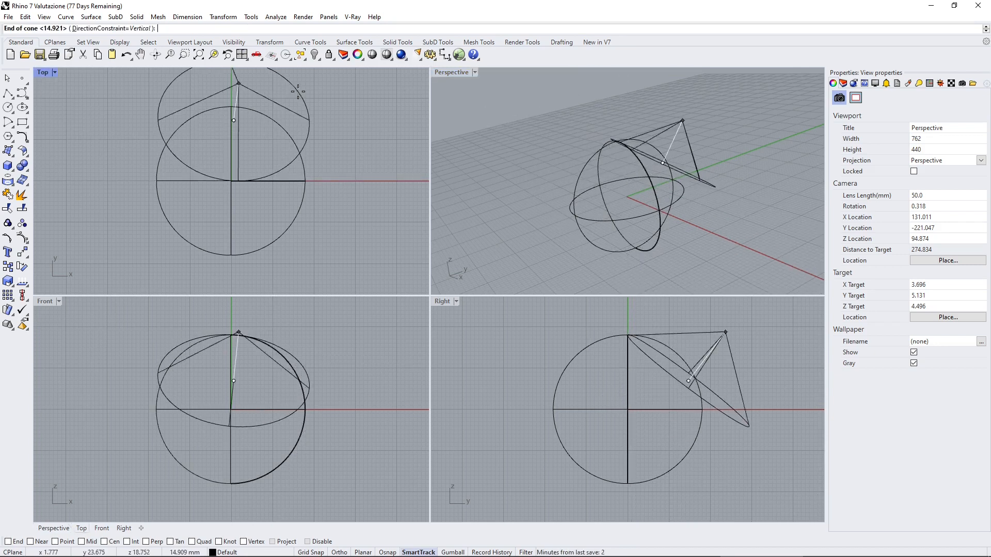
{"action": "left_click", "coordinate": [752, 115]}
{"action": "right_click_drag", "start_coordinate": [607, 172], "coordinate": [735, 172]}
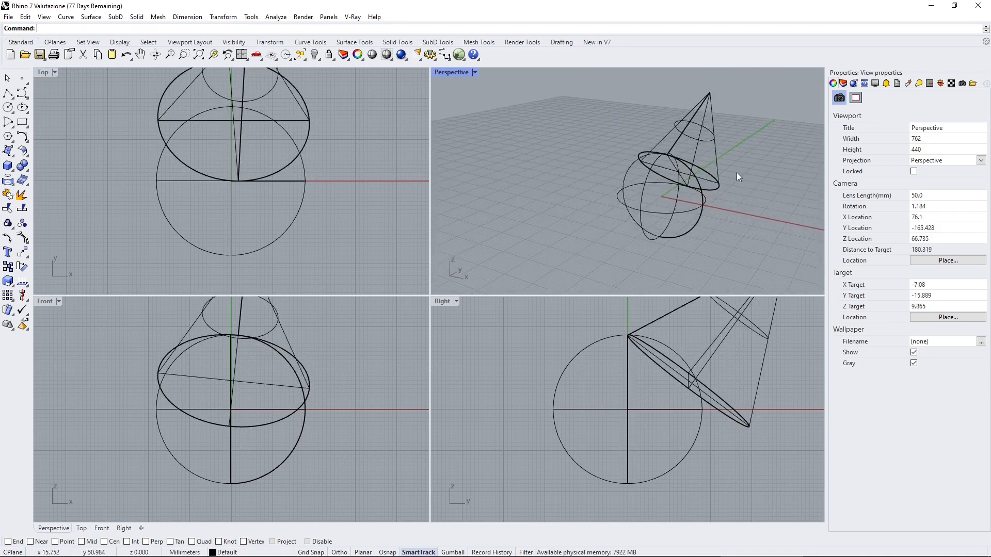
Switch the Perspective viewport from wireframe to the Shaded display mode
{"action": "left_click", "coordinate": [474, 73]}
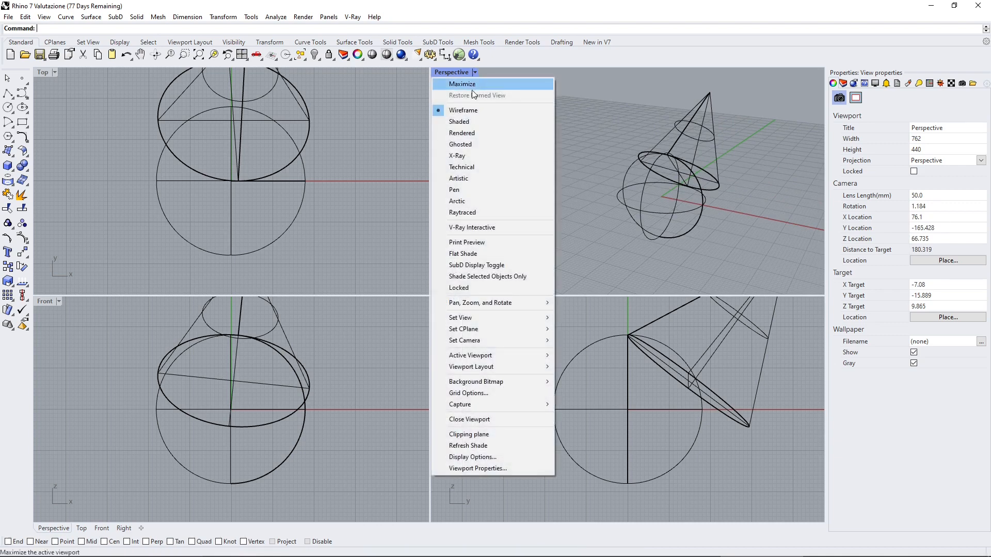
{"action": "left_click", "coordinate": [460, 123]}
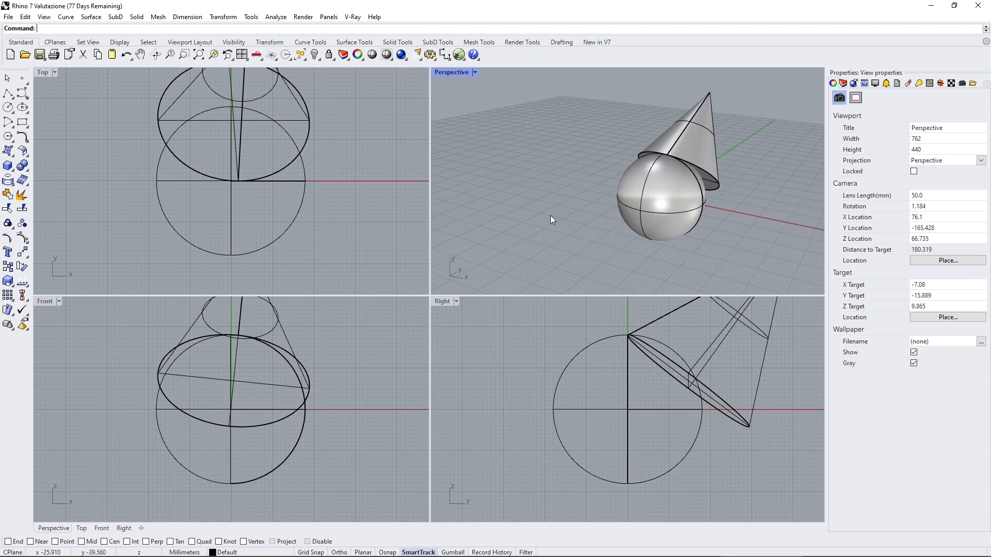
{"action": "right_click_drag", "start_coordinate": [677, 201], "coordinate": [619, 197], "text": "shift"}
{"action": "scroll", "coordinate": [557, 178], "scroll_direction": "up", "scroll_amount": 2}
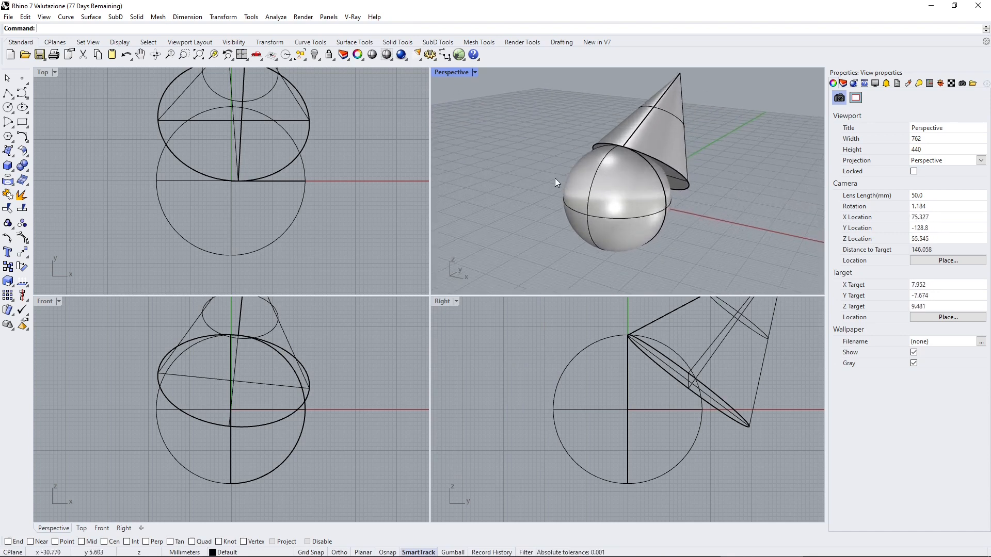
Examine how the whole cone sits against the sphere in the Perspective, Top, Front and Right views
{"action": "scroll", "coordinate": [559, 173], "scroll_direction": "down", "scroll_amount": 3}
{"action": "mouse_move", "coordinate": [290, 170]}
{"action": "right_mouse_down"}
{"action": "mouse_move", "coordinate": [282, 155]}
{"action": "mouse_move", "coordinate": [272, 167]}
{"action": "right_mouse_up"}
{"action": "scroll", "coordinate": [249, 182], "scroll_direction": "down", "scroll_amount": 2}
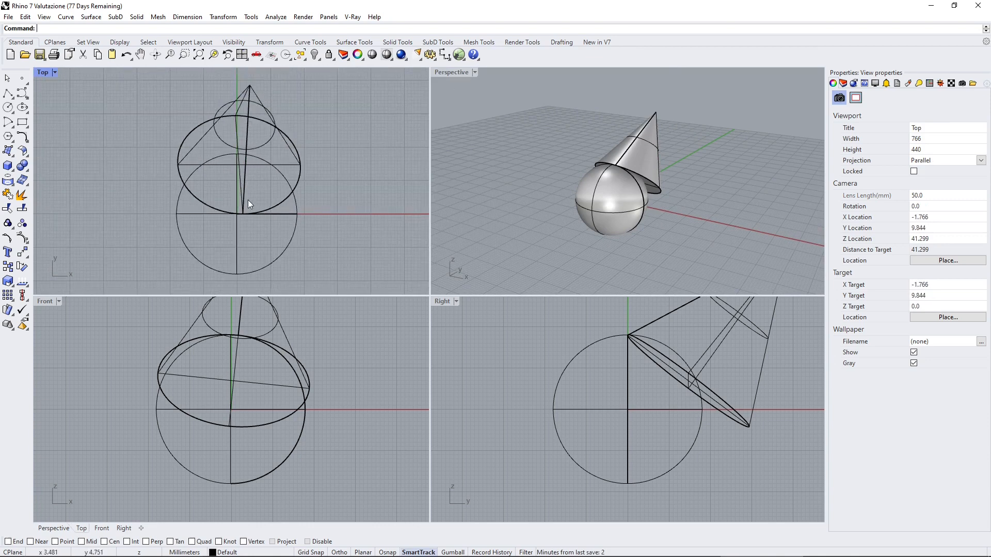
{"action": "right_click_drag", "start_coordinate": [562, 221], "coordinate": [594, 237], "text": "shift"}
{"action": "scroll", "coordinate": [223, 384], "scroll_direction": "down", "scroll_amount": 3}
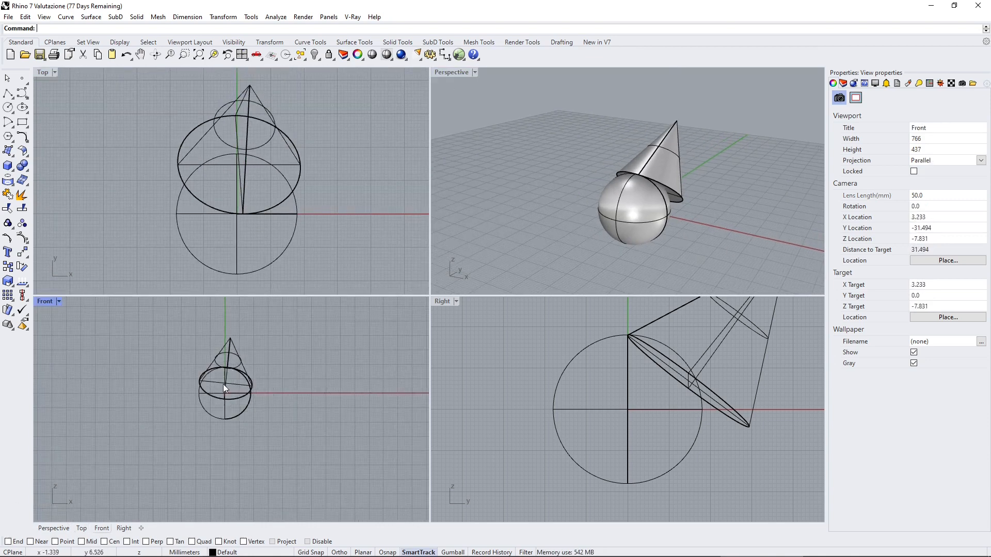
{"action": "scroll", "coordinate": [237, 370], "scroll_direction": "up", "scroll_amount": 2}
{"action": "right_click_drag", "start_coordinate": [237, 370], "coordinate": [269, 380]}
{"action": "scroll", "coordinate": [259, 381], "scroll_direction": "up", "scroll_amount": 2}
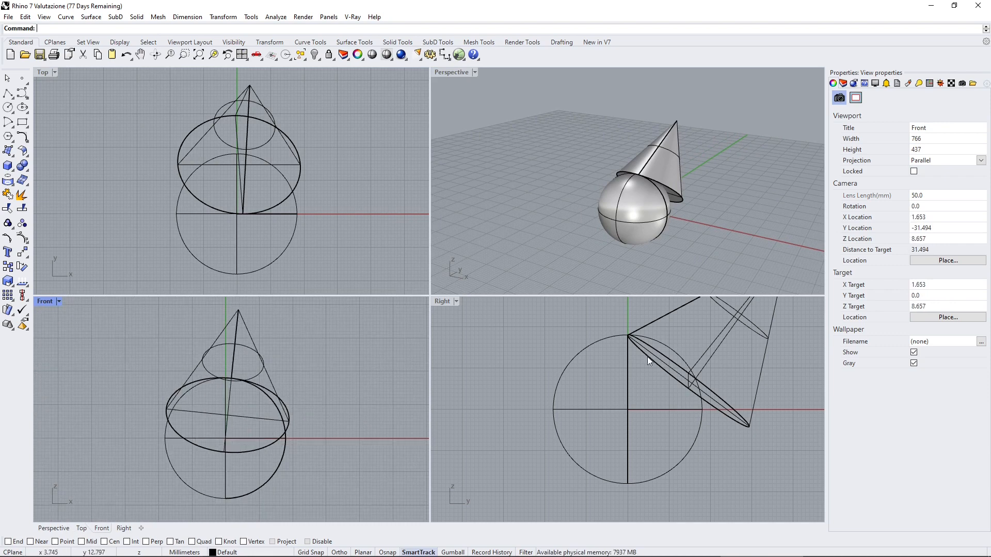
{"action": "scroll", "coordinate": [648, 357], "scroll_direction": "down", "scroll_amount": 3}
{"action": "right_click_drag", "start_coordinate": [635, 381], "coordinate": [596, 404]}
{"action": "scroll", "coordinate": [622, 395], "scroll_direction": "up", "scroll_amount": 2}
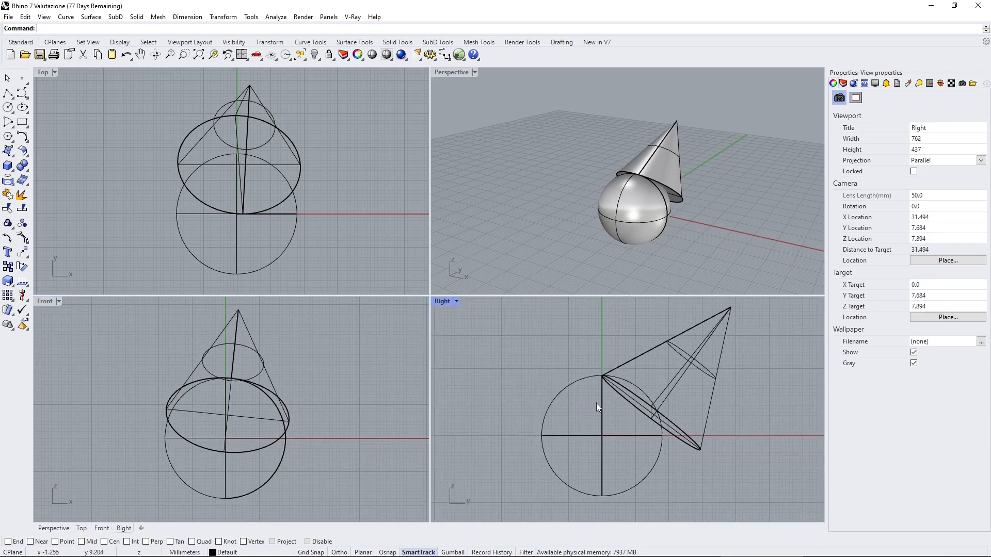
{"action": "left_click", "coordinate": [334, 123]}
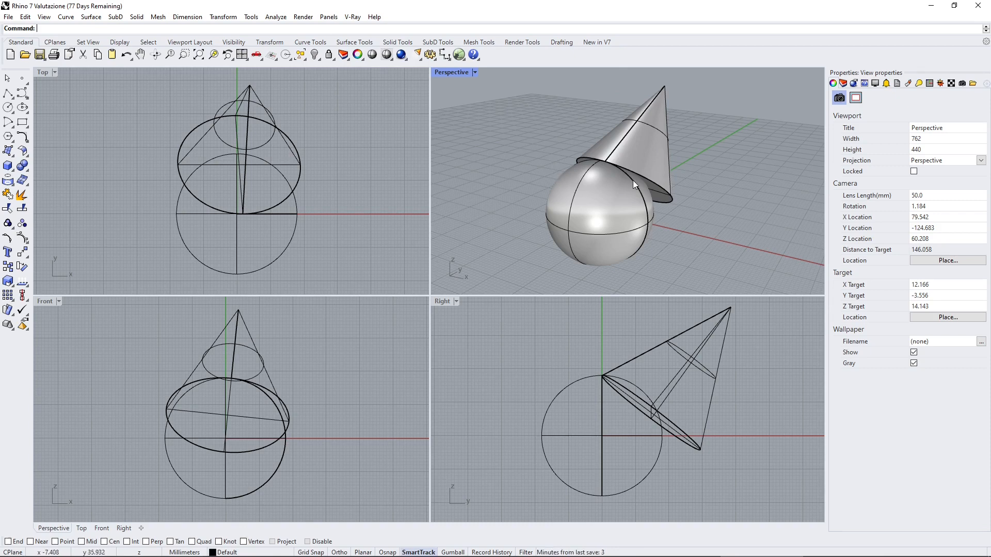
{"action": "left_click", "coordinate": [595, 180]}
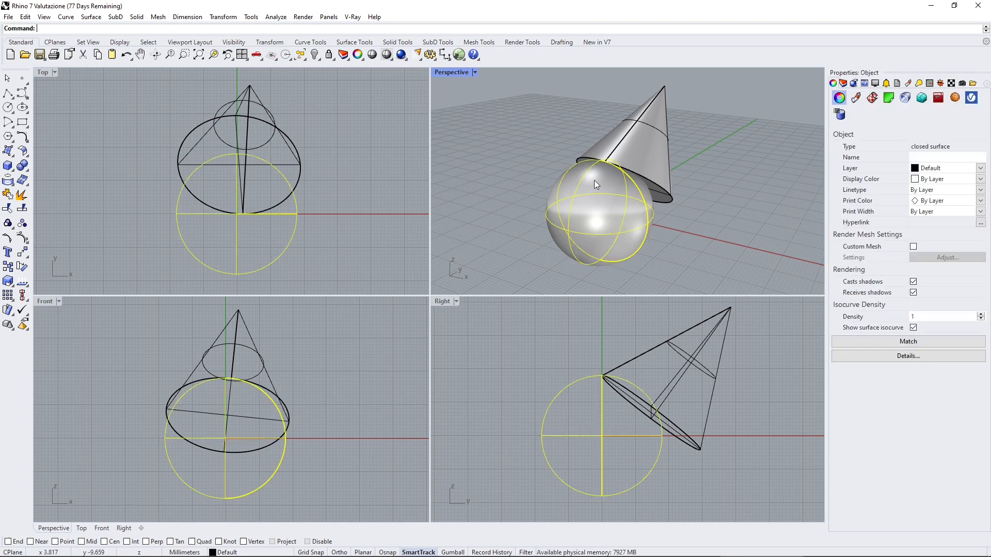
{"action": "left_click", "coordinate": [583, 138]}
{"action": "left_click", "coordinate": [610, 158]}
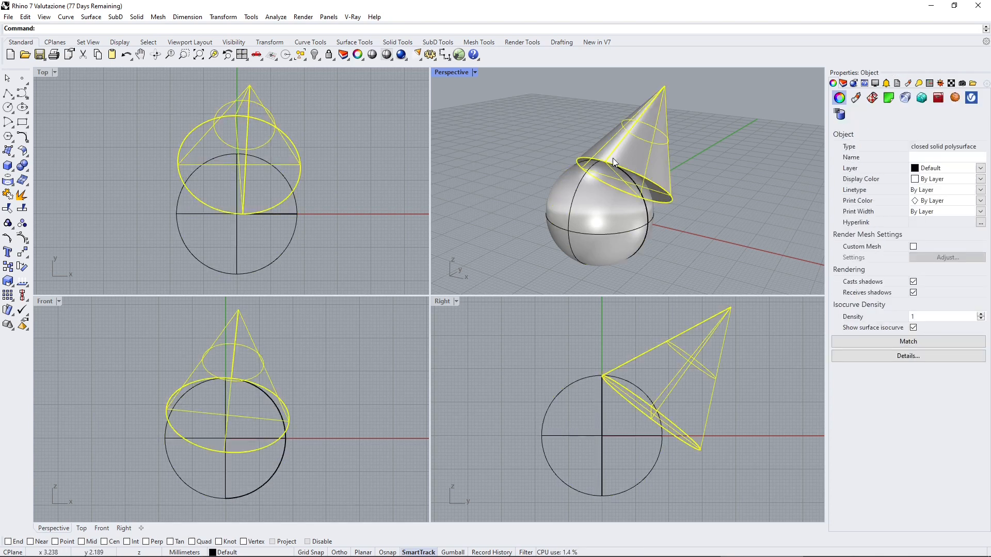
{"action": "middle_click", "coordinate": [612, 159]}
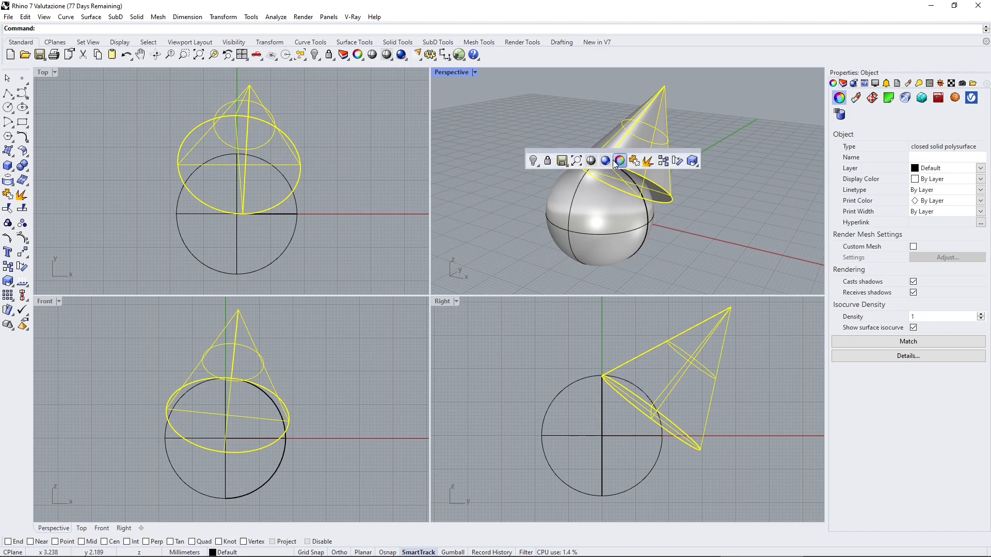
{"action": "left_click_drag", "start_coordinate": [616, 151], "coordinate": [574, 109]}
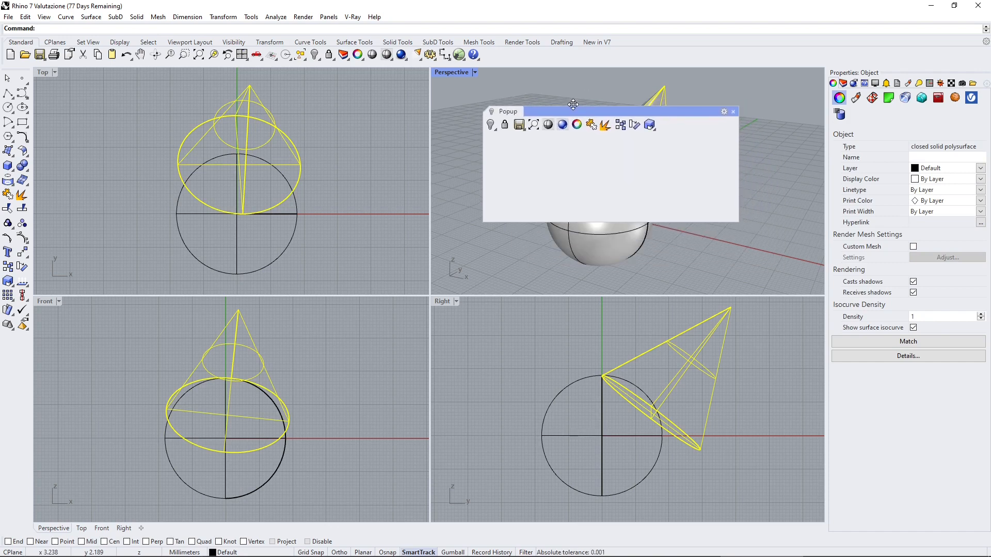
{"action": "left_click", "coordinate": [733, 112]}
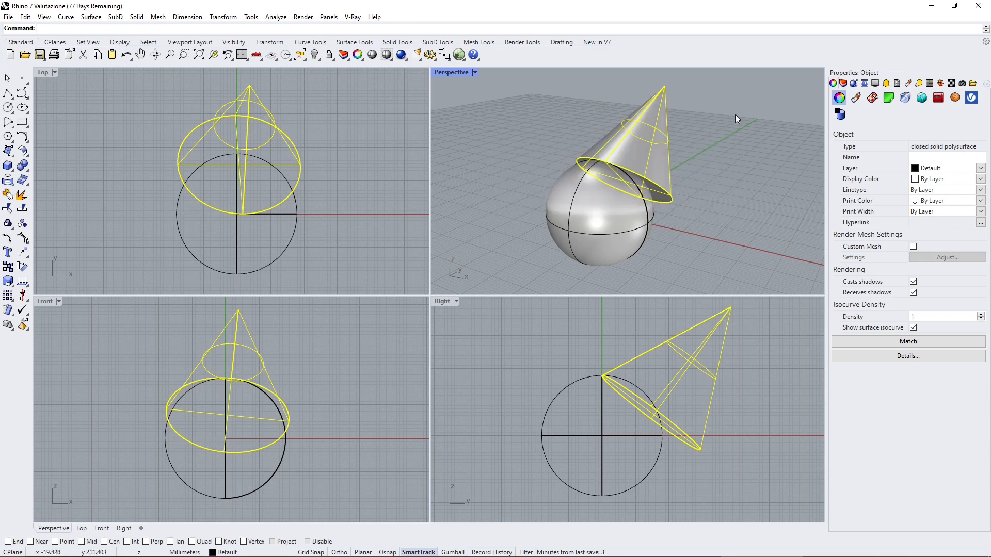
Detach the Popup toolbar as a floating window and place it between the Top and Perspective viewports
{"action": "middle_click", "coordinate": [599, 150]}
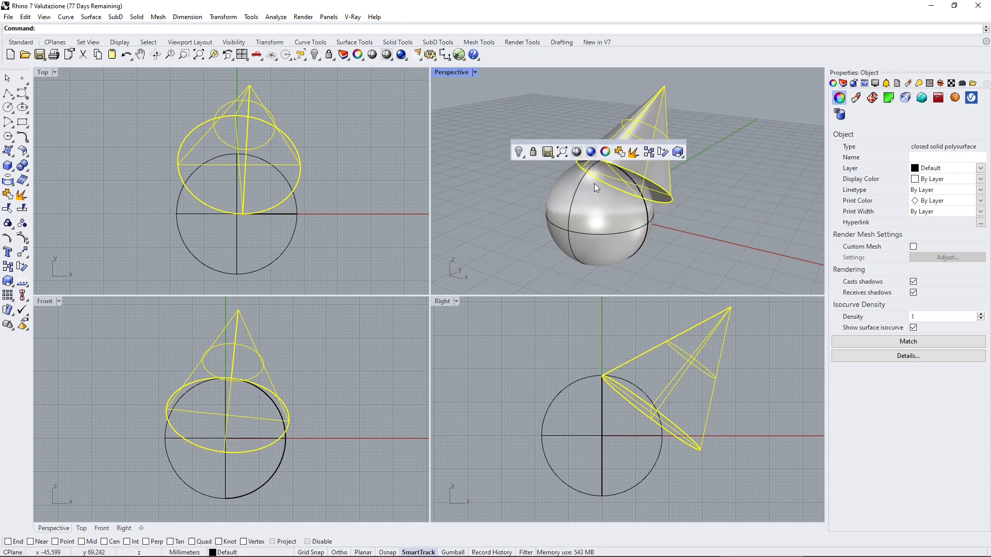
{"action": "left_click", "coordinate": [523, 146]}
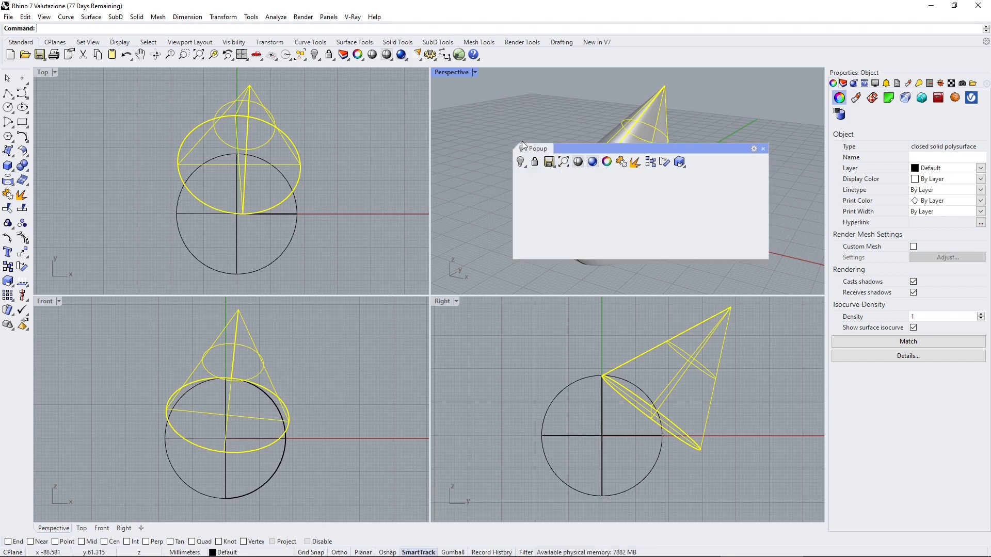
{"action": "left_click_drag", "start_coordinate": [567, 149], "coordinate": [375, 99]}
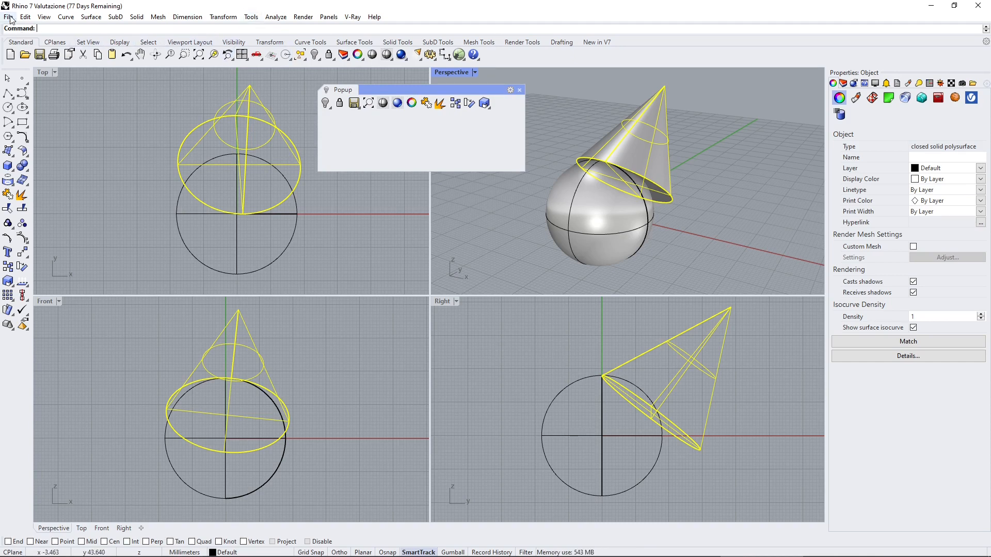
{"action": "mouse_move", "coordinate": [409, 89]}
{"action": "left_mouse_down"}
{"action": "mouse_move", "coordinate": [412, 103]}
{"action": "mouse_move", "coordinate": [415, 93]}
{"action": "left_mouse_up"}
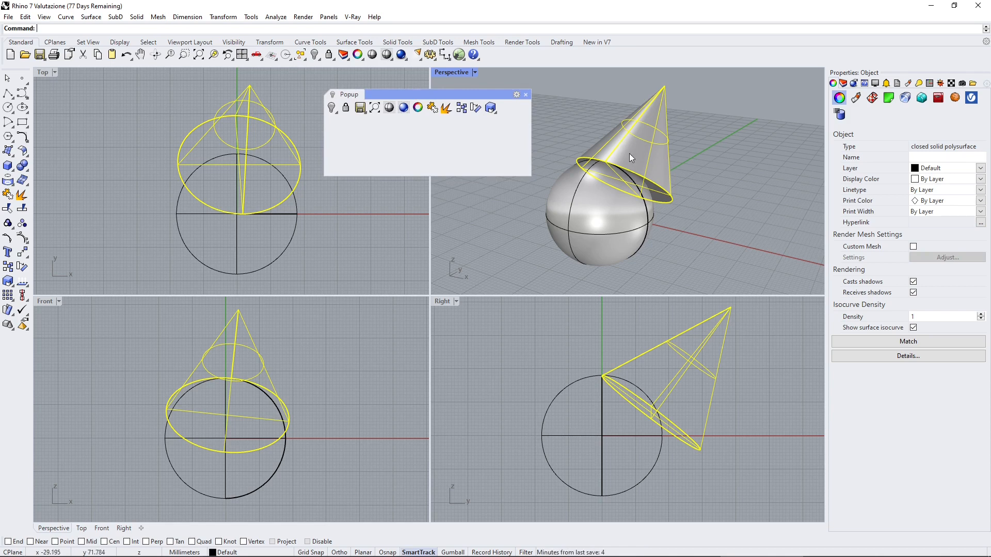
Explode the solid cone into separate surfaces and clear the selection
{"action": "left_click", "coordinate": [595, 174]}
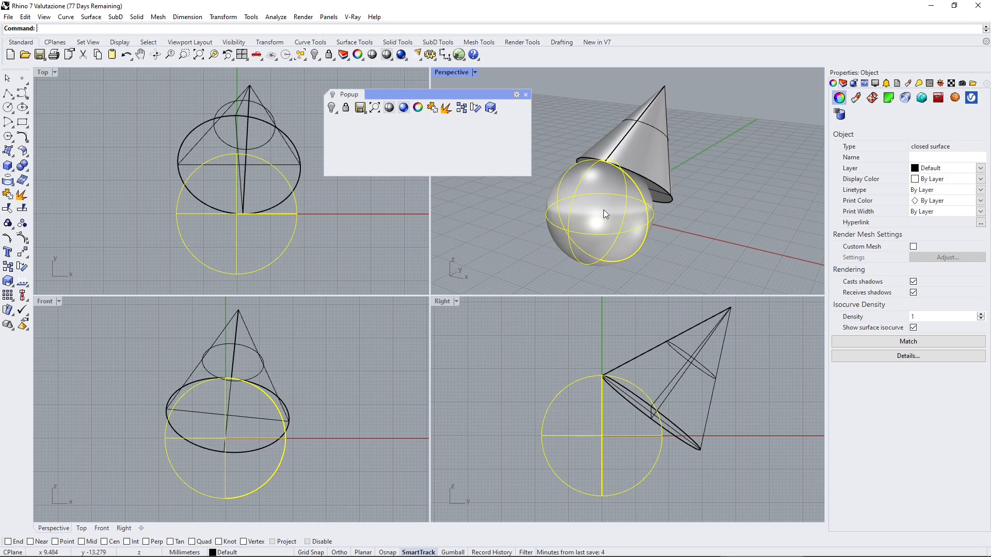
{"action": "middle_click", "coordinate": [587, 151]}
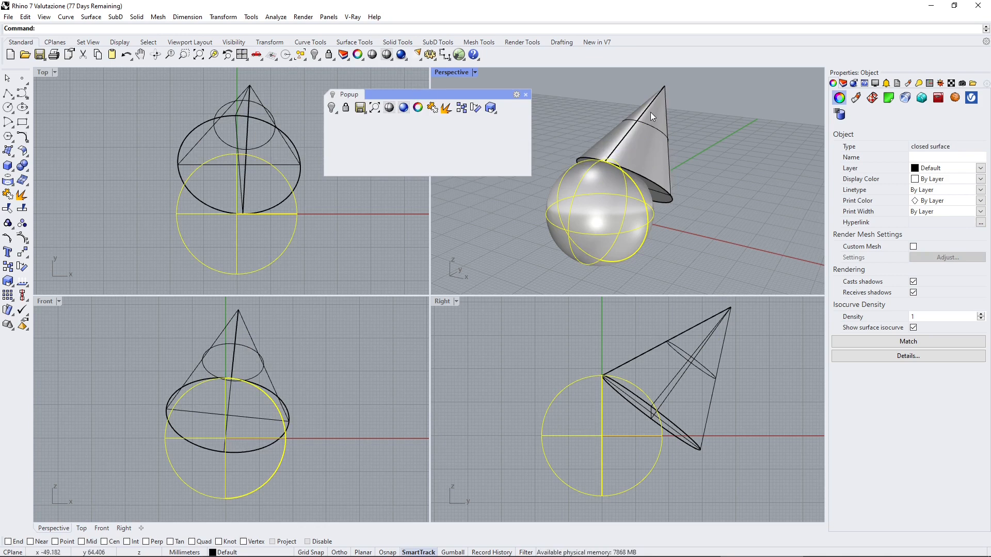
{"action": "left_click", "coordinate": [652, 145]}
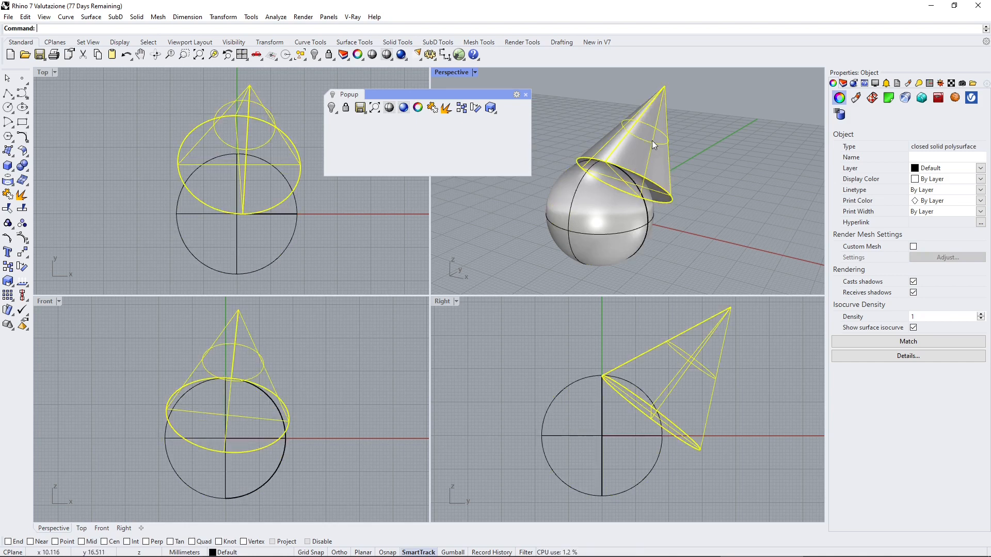
{"action": "left_click", "coordinate": [446, 108]}
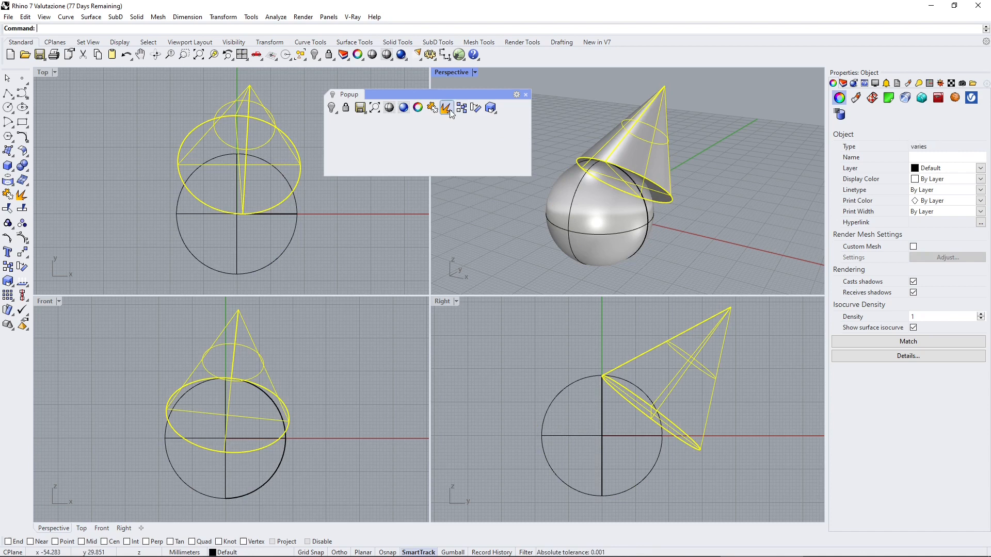
{"action": "left_click", "coordinate": [688, 209]}
Select the exploded cone's side surface and base disc individually to check that they are separate pieces
{"action": "left_click", "coordinate": [662, 200]}
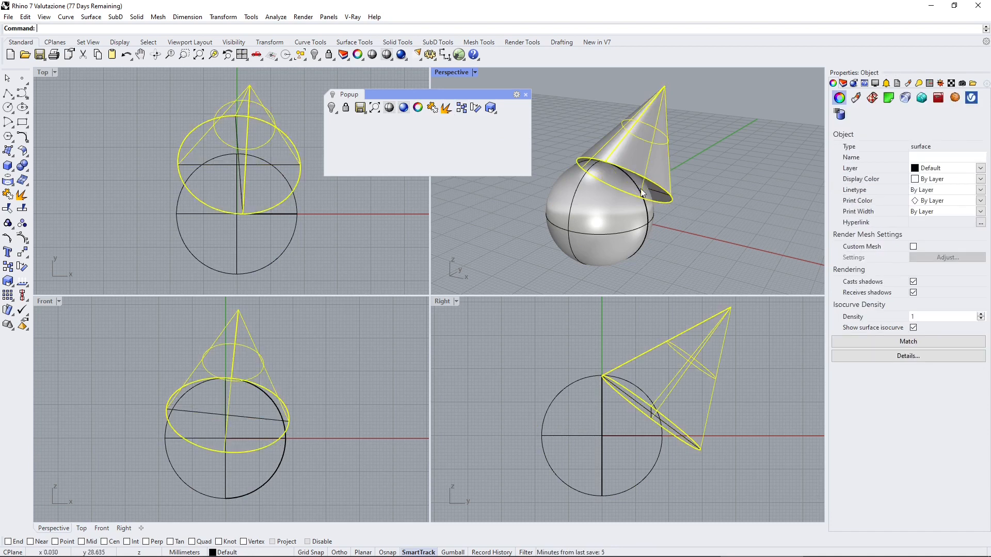
{"action": "left_click", "coordinate": [659, 195]}
{"action": "left_click", "coordinate": [662, 165]}
{"action": "left_click", "coordinate": [664, 191]}
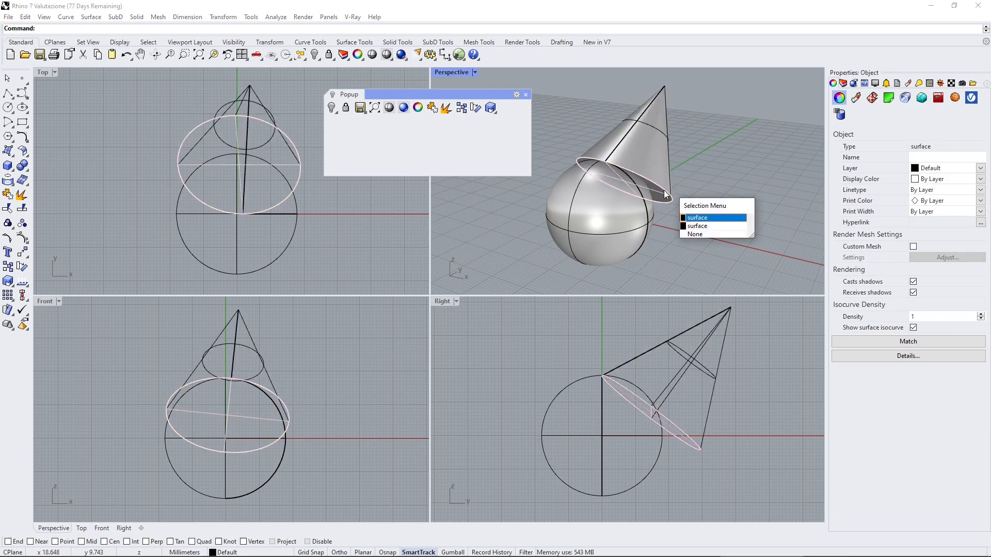
{"action": "left_click", "coordinate": [686, 187]}
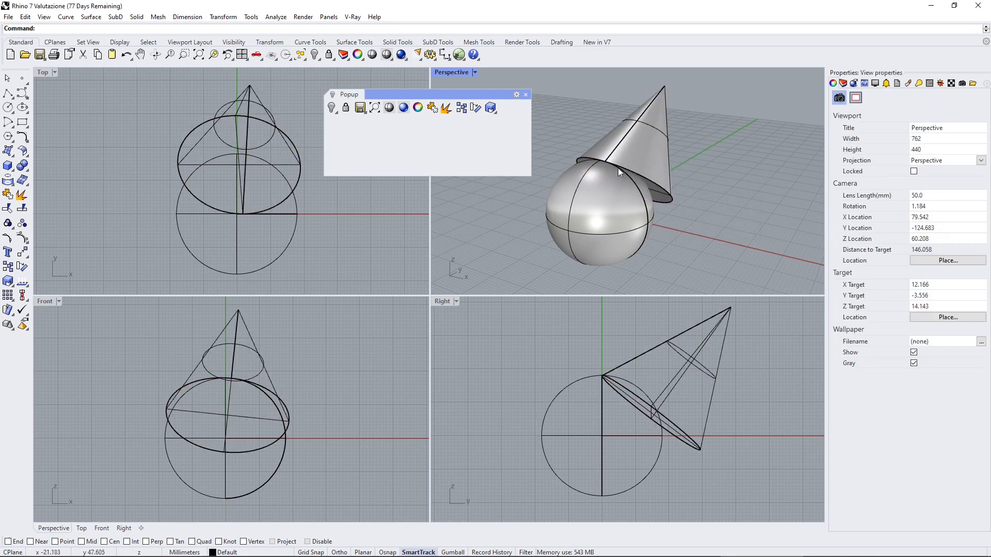
Try moving the cone's base disc slightly away from its side surface, undo the move and clear the selection
{"action": "left_click", "coordinate": [655, 184]}
{"action": "scroll", "coordinate": [660, 187], "scroll_direction": "up", "scroll_amount": 5}
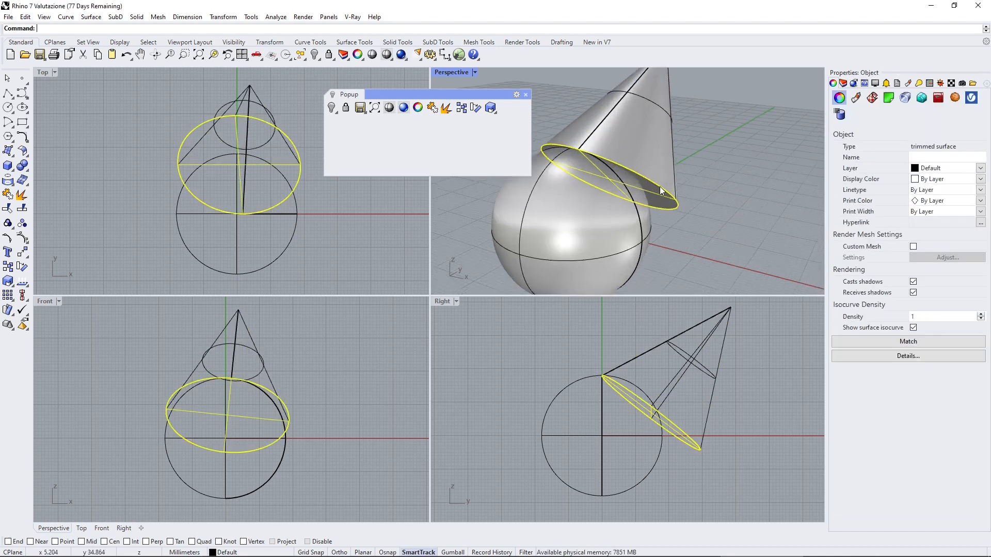
{"action": "left_click_drag", "start_coordinate": [660, 194], "coordinate": [658, 201]}
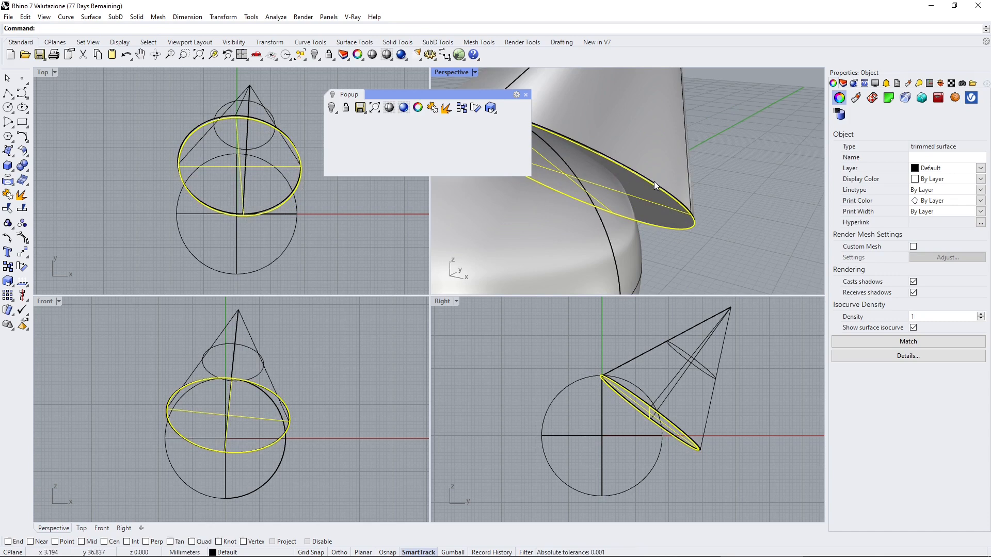
{"action": "key", "text": "ctrl+z"}
{"action": "key", "text": "ctrl+z"}
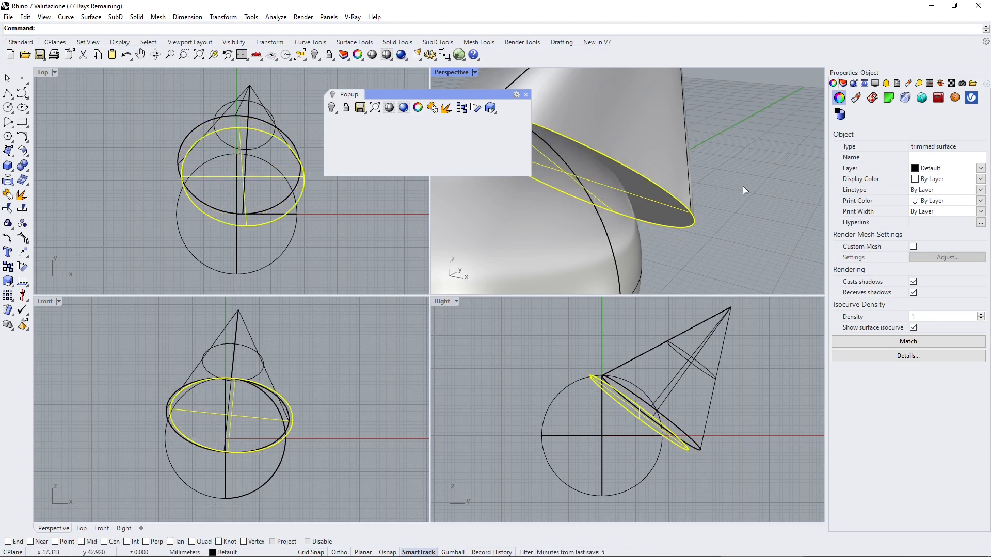
{"action": "left_click", "coordinate": [701, 238]}
Examine the exploded cone's base edge against the sphere up close, in Perspective and in the Top, Front and Right views
{"action": "scroll", "coordinate": [705, 237], "scroll_direction": "down", "scroll_amount": 15}
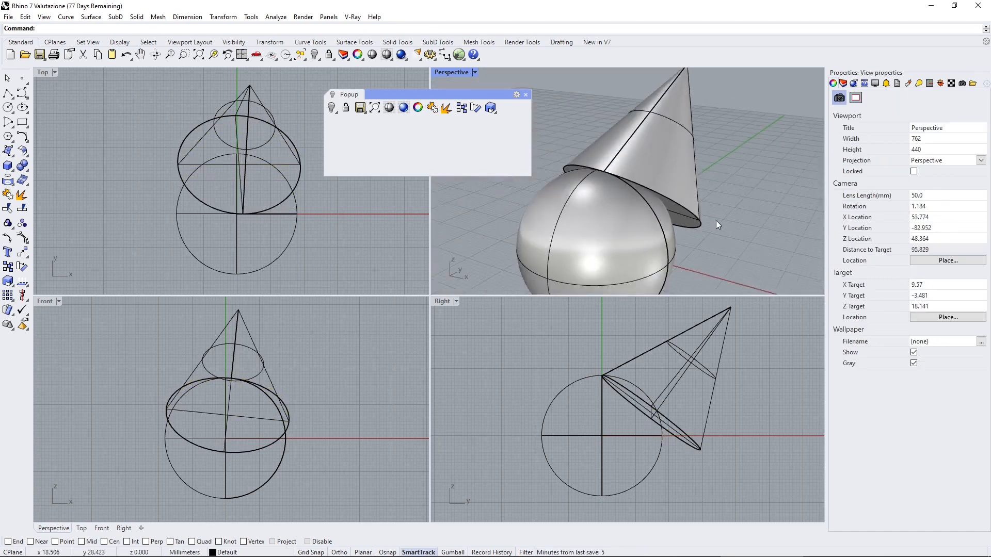
{"action": "right_click_drag", "start_coordinate": [661, 225], "coordinate": [642, 214]}
{"action": "scroll", "coordinate": [714, 227], "scroll_direction": "up", "scroll_amount": 4}
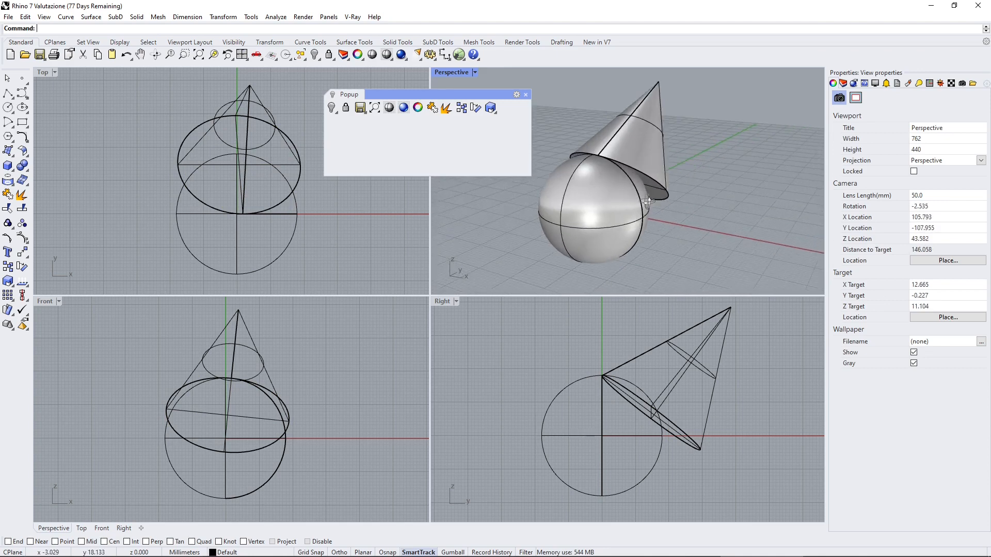
{"action": "right_click_drag", "start_coordinate": [583, 188], "coordinate": [540, 175]}
{"action": "scroll", "coordinate": [540, 174], "scroll_direction": "up", "scroll_amount": 2}
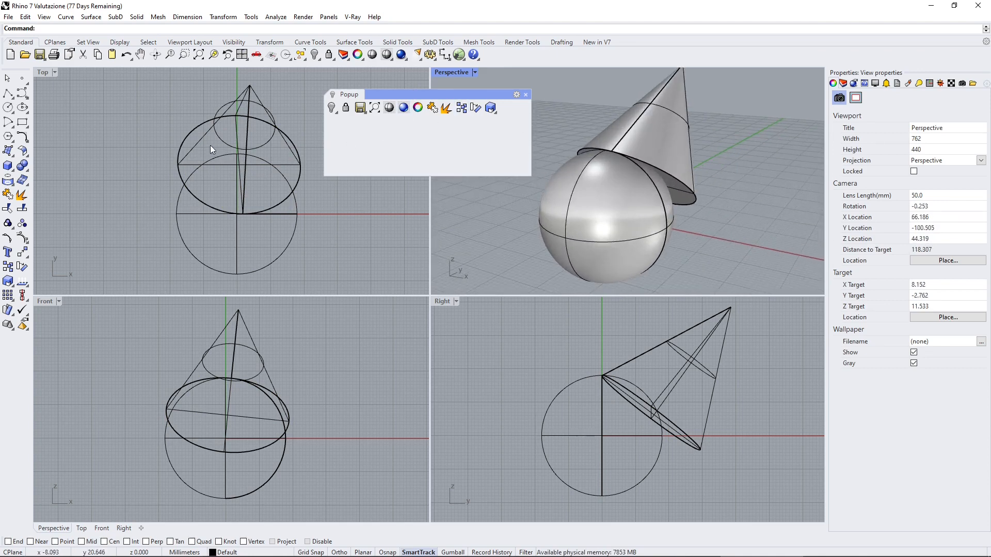
{"action": "mouse_move", "coordinate": [444, 92]}
{"action": "left_mouse_down"}
{"action": "mouse_move", "coordinate": [433, 106]}
{"action": "mouse_move", "coordinate": [433, 98]}
{"action": "left_mouse_up"}
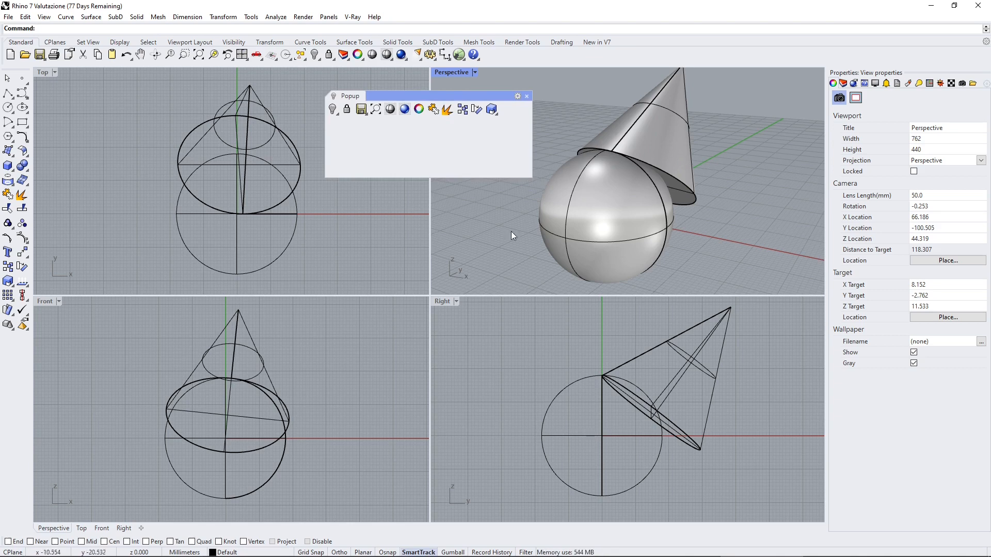
{"action": "left_click", "coordinate": [348, 232]}
{"action": "scroll", "coordinate": [228, 144], "scroll_direction": "down", "scroll_amount": 5}
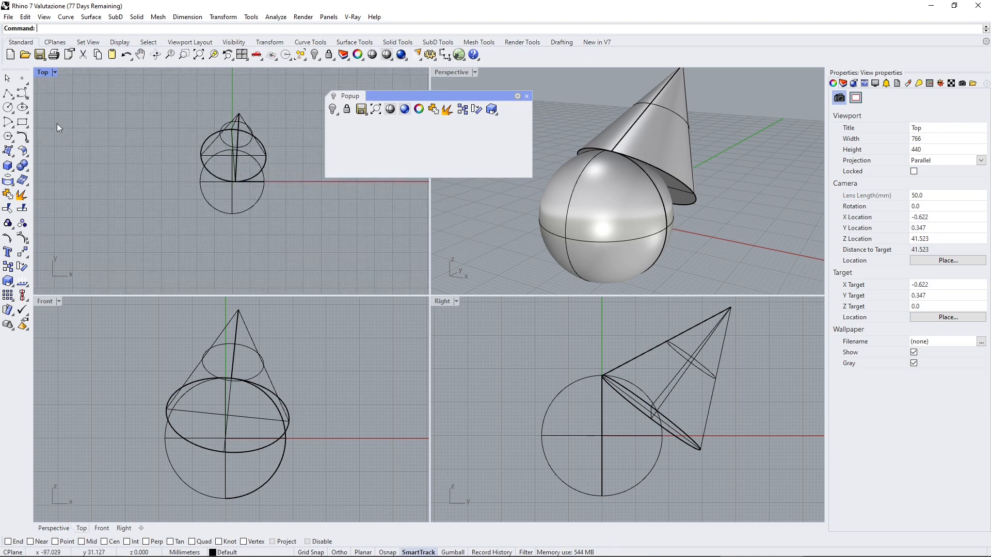
{"action": "scroll", "coordinate": [218, 404], "scroll_direction": "up", "scroll_amount": 2}
{"action": "scroll", "coordinate": [669, 419], "scroll_direction": "down", "scroll_amount": 2}
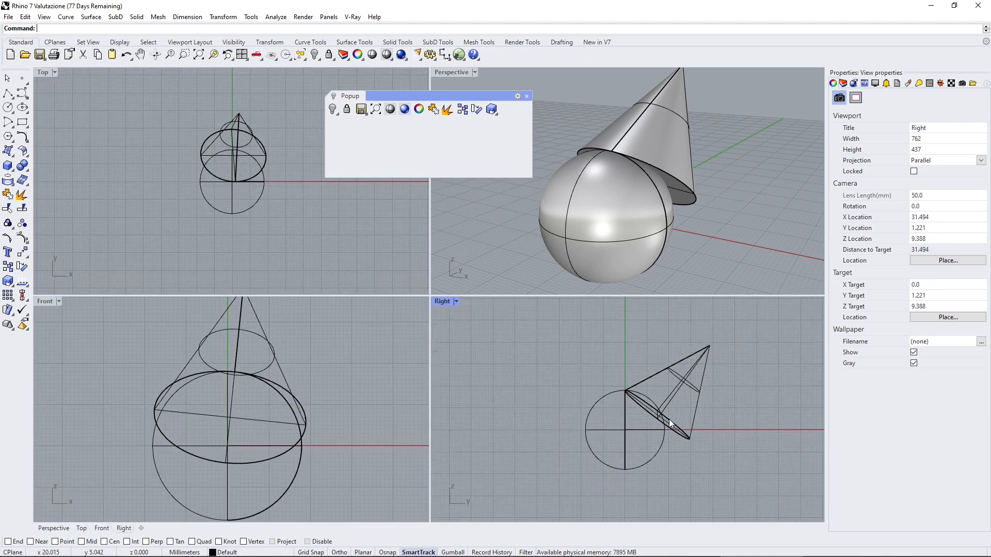
{"action": "scroll", "coordinate": [669, 420], "scroll_direction": "up", "scroll_amount": 2}
{"action": "scroll", "coordinate": [248, 218], "scroll_direction": "up", "scroll_amount": 3}
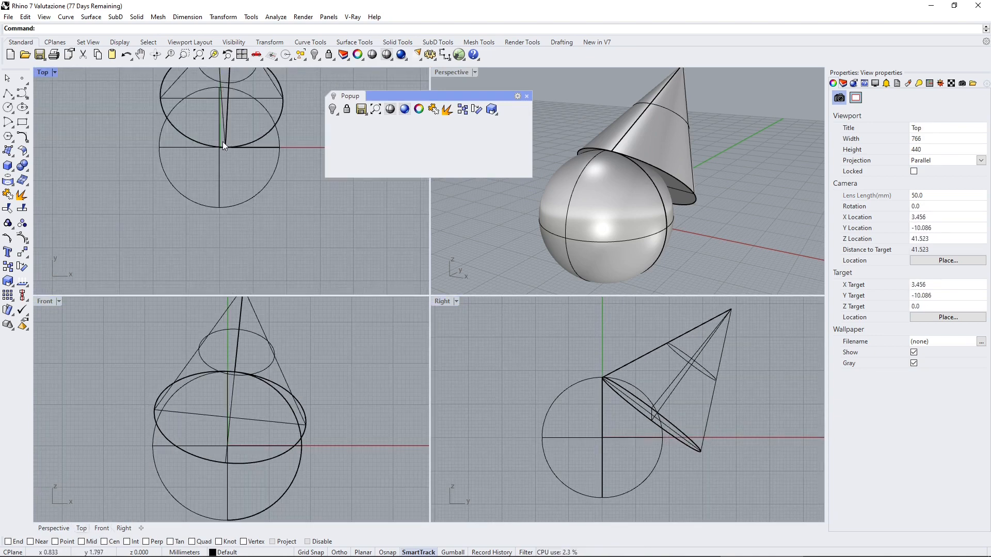
{"action": "scroll", "coordinate": [224, 147], "scroll_direction": "up", "scroll_amount": 3}
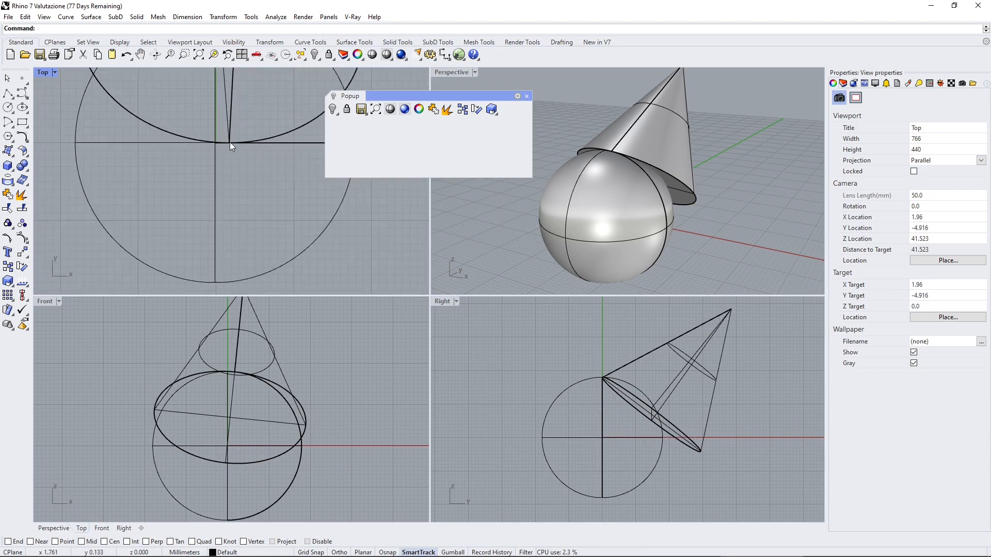
In the Top view, select the cone's base disc from the overlapping surfaces, select its side surface separately, and clear the selection
{"action": "left_click", "coordinate": [230, 142]}
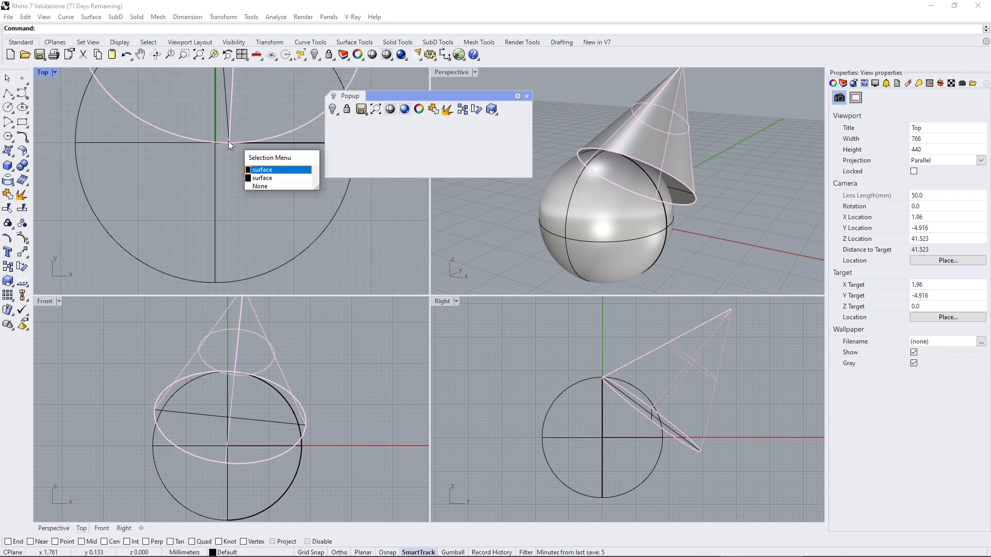
{"action": "left_click", "coordinate": [269, 179]}
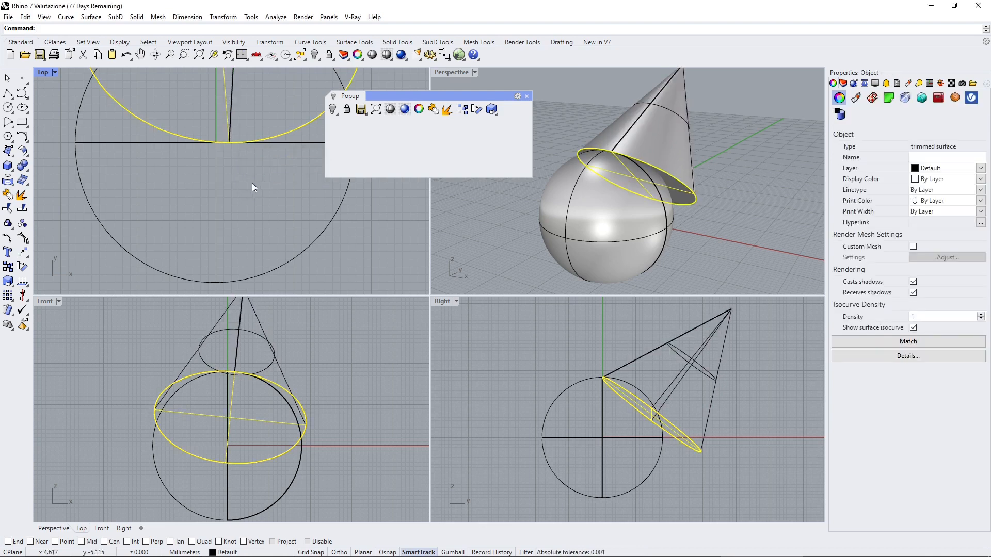
{"action": "scroll", "coordinate": [240, 212], "scroll_direction": "down", "scroll_amount": 5}
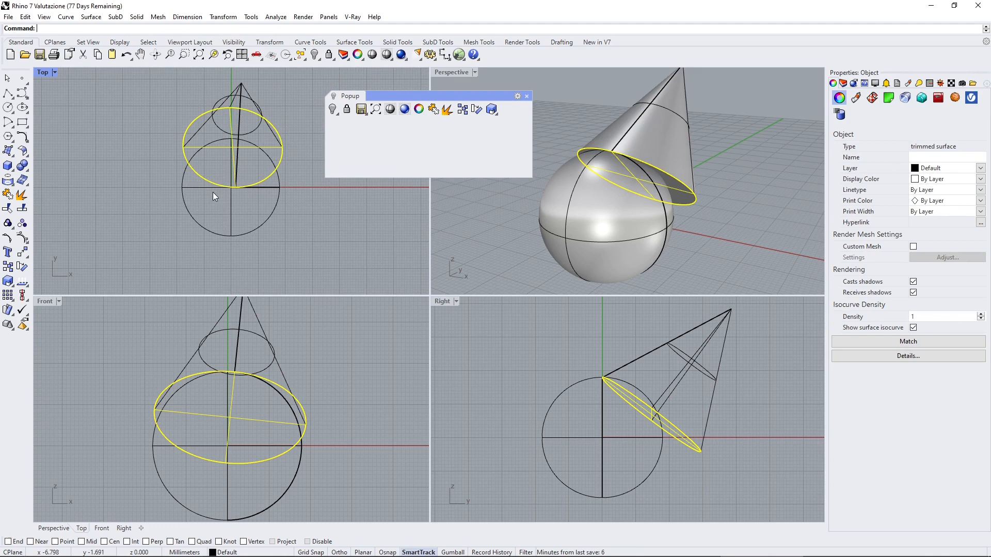
{"action": "left_click", "coordinate": [294, 230]}
{"action": "left_click", "coordinate": [238, 105]}
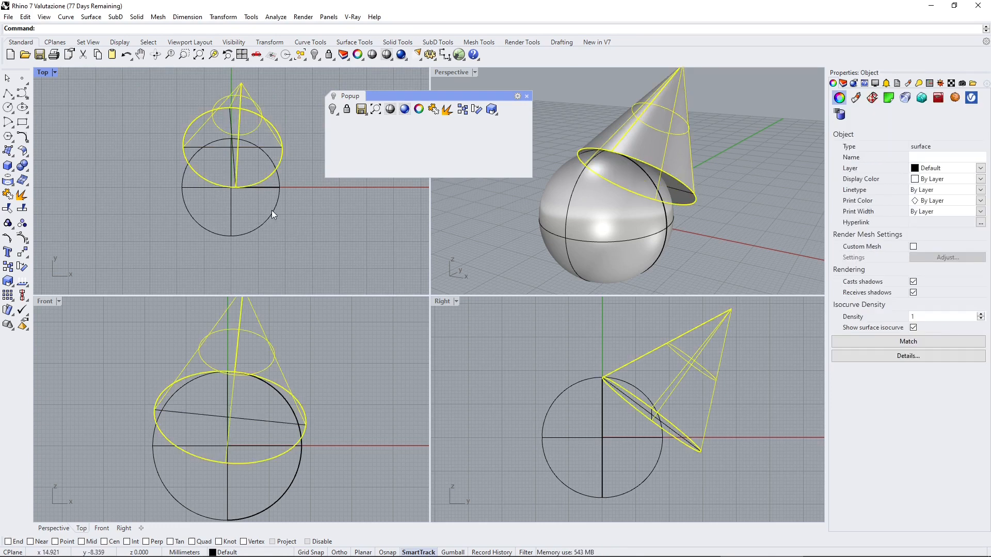
{"action": "left_click", "coordinate": [290, 237]}
Pick the sphere from the overlapping surfaces where it meets the cone in the Top view, check its object type, and deselect it
{"action": "scroll", "coordinate": [227, 181], "scroll_direction": "up", "scroll_amount": 3}
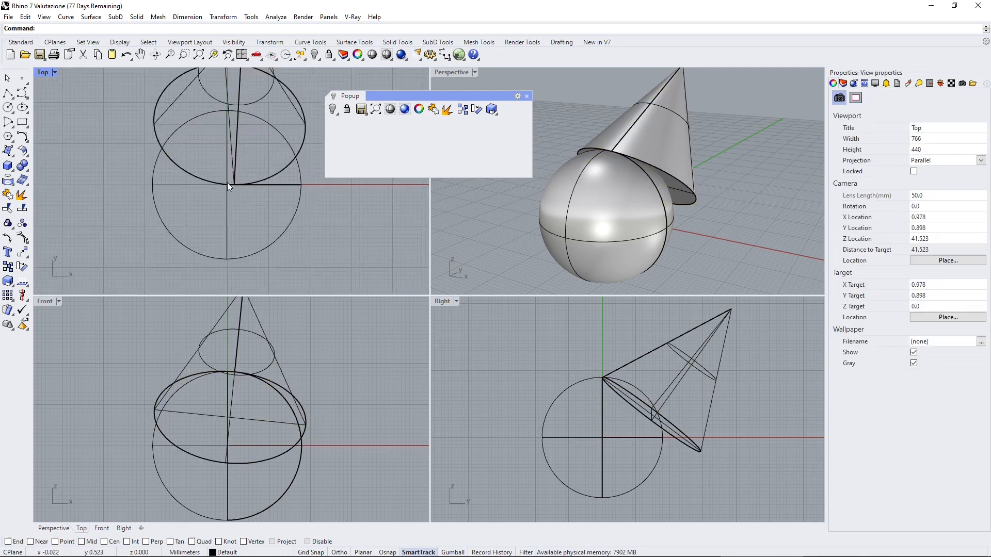
{"action": "left_click", "coordinate": [234, 184]}
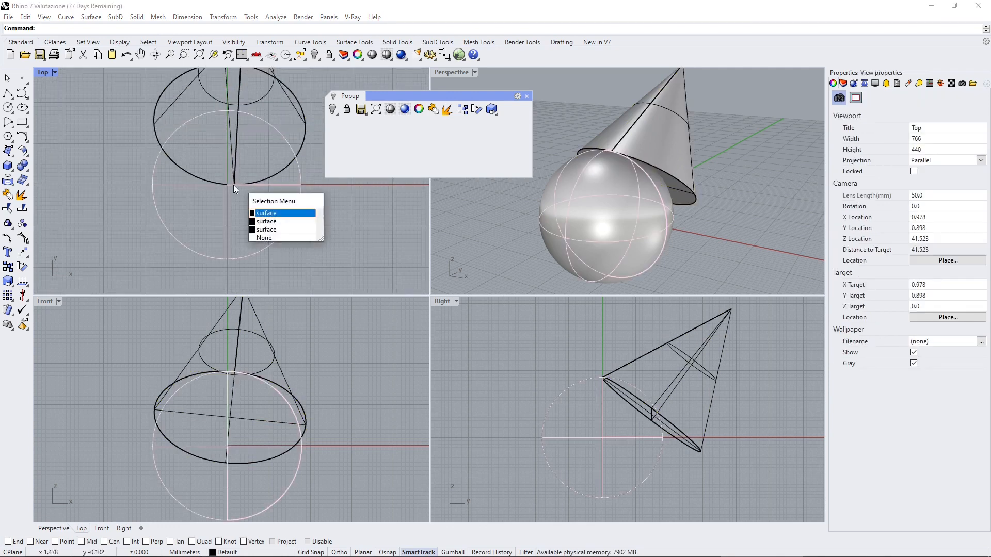
{"action": "left_click", "coordinate": [274, 215]}
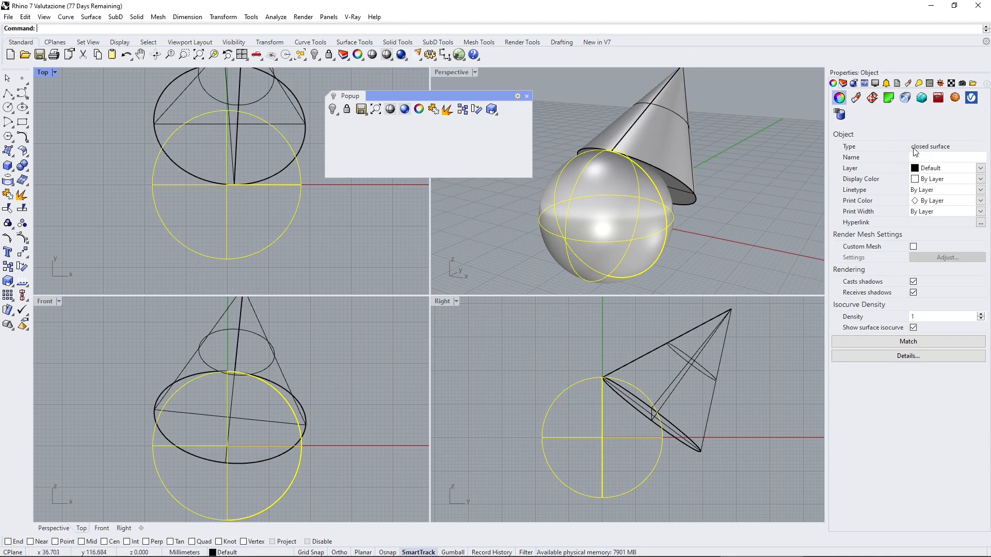
{"action": "left_click", "coordinate": [738, 198]}
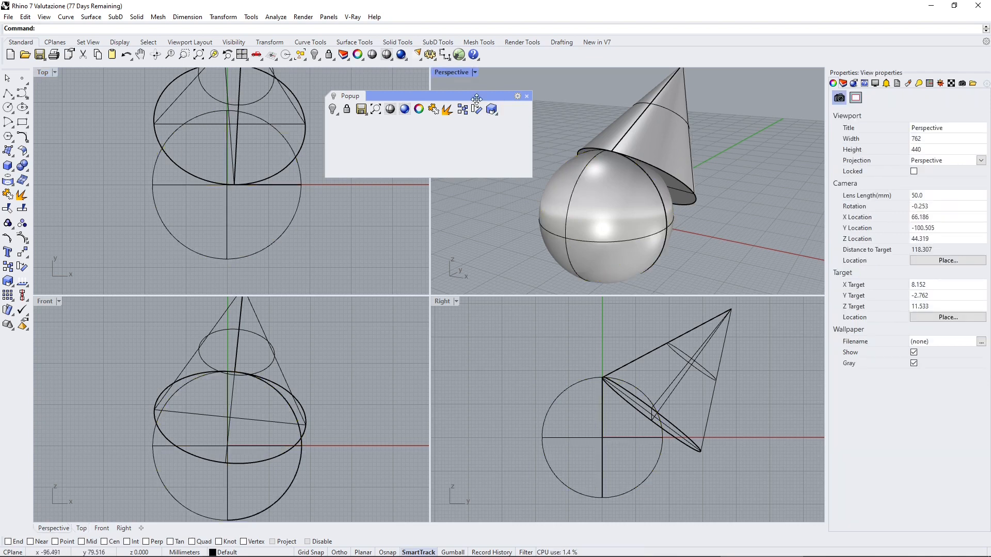
Add a separator after the last button of the floating Popup toolbar
{"action": "mouse_move", "coordinate": [477, 98]}
{"action": "left_mouse_down"}
{"action": "mouse_move", "coordinate": [486, 111]}
{"action": "mouse_move", "coordinate": [479, 96]}
{"action": "mouse_move", "coordinate": [464, 97]}
{"action": "left_mouse_up"}
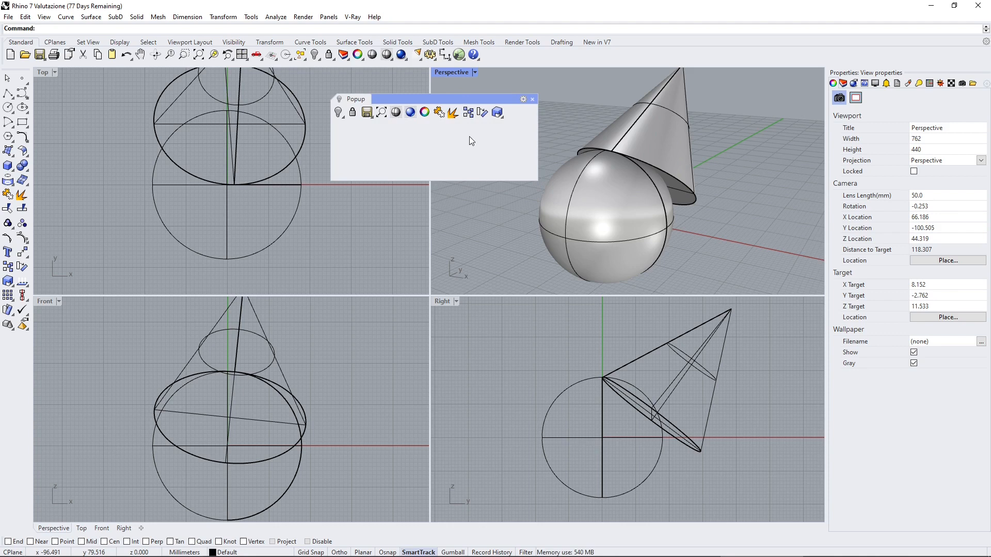
{"action": "left_click", "coordinate": [525, 101]}
{"action": "mouse_move", "coordinate": [536, 112]}
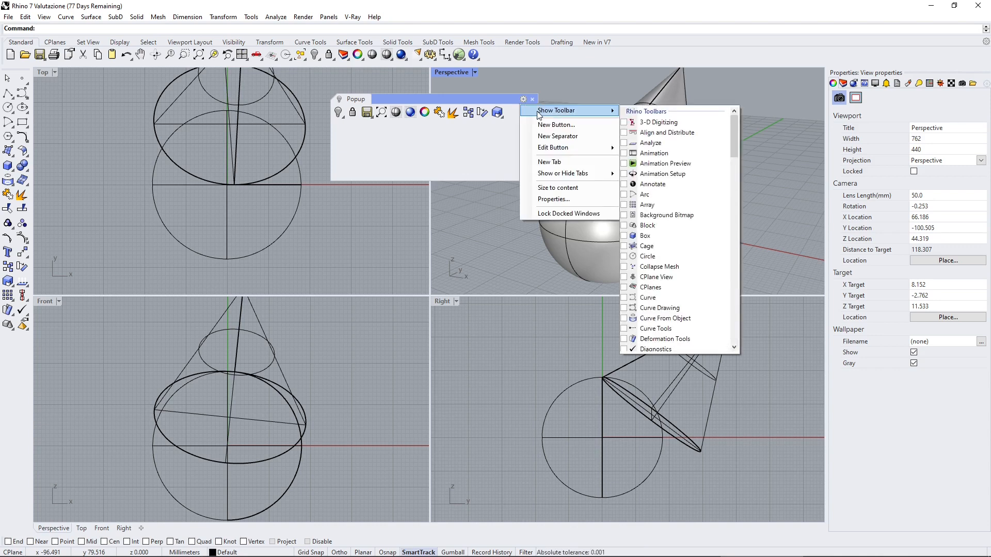
{"action": "left_click", "coordinate": [557, 137]}
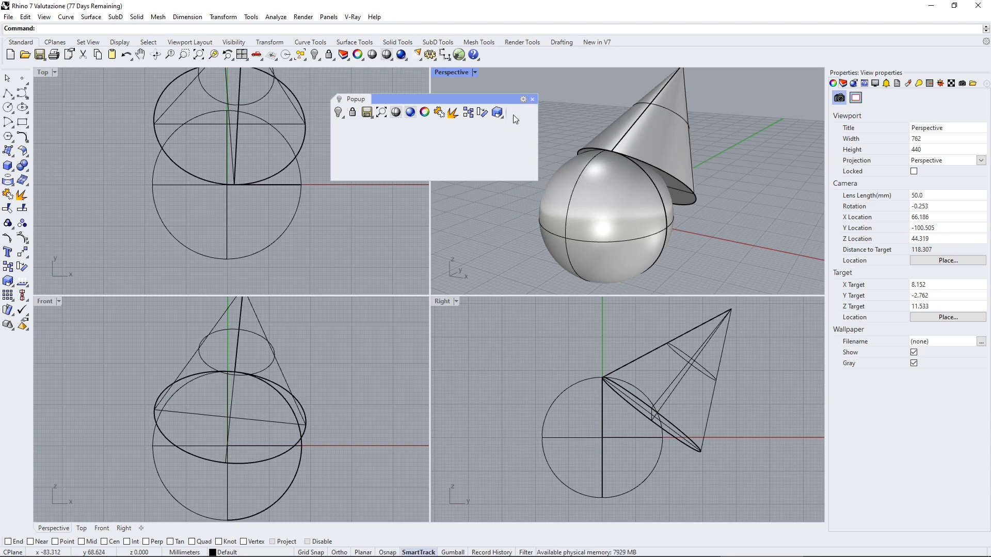
Widen the floating Popup toolbar to make room for more buttons and reposition it slightly over the viewports
{"action": "left_click_drag", "start_coordinate": [537, 122], "coordinate": [606, 123]}
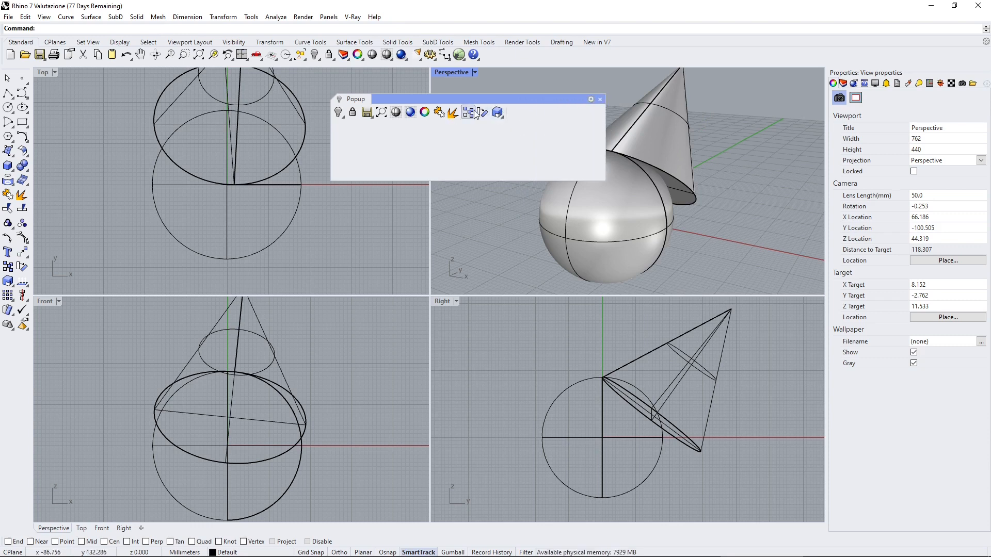
{"action": "left_click", "coordinate": [592, 99]}
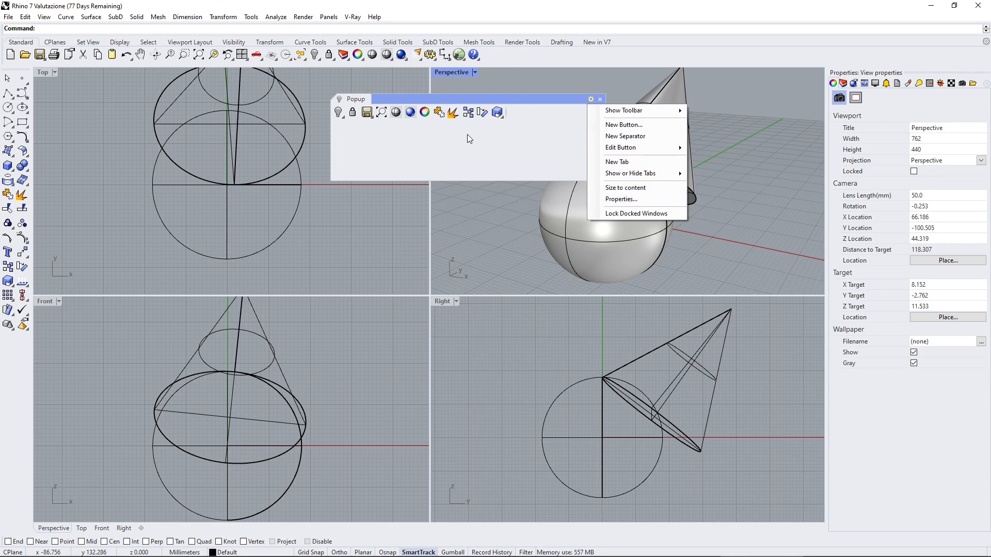
{"action": "left_click", "coordinate": [534, 115]}
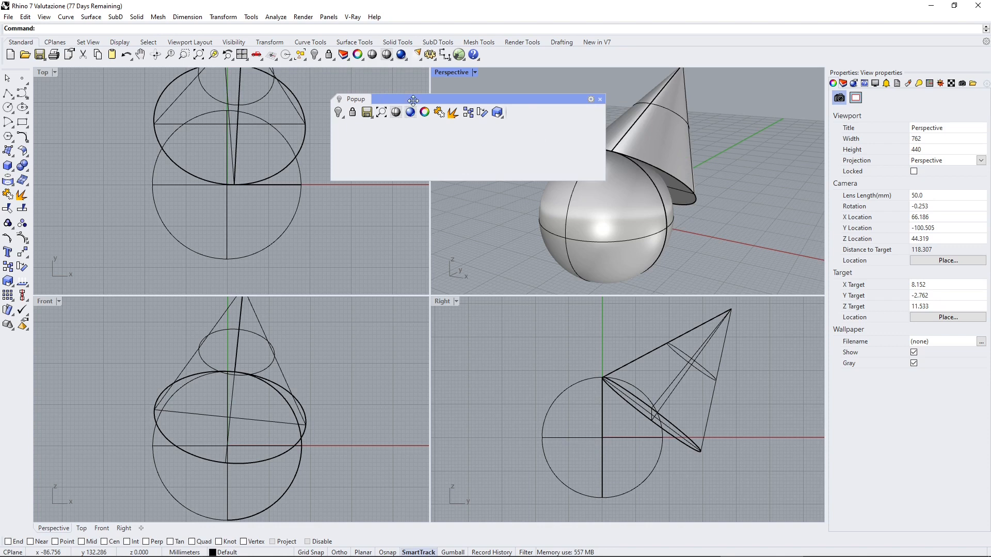
{"action": "left_click_drag", "start_coordinate": [413, 100], "coordinate": [395, 104]}
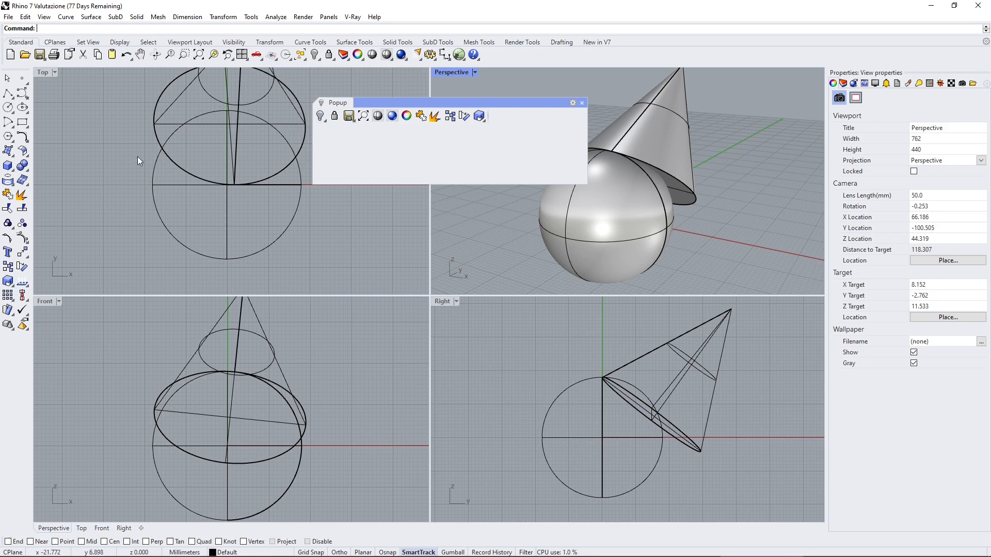
{"action": "left_click_drag", "start_coordinate": [418, 104], "coordinate": [404, 101]}
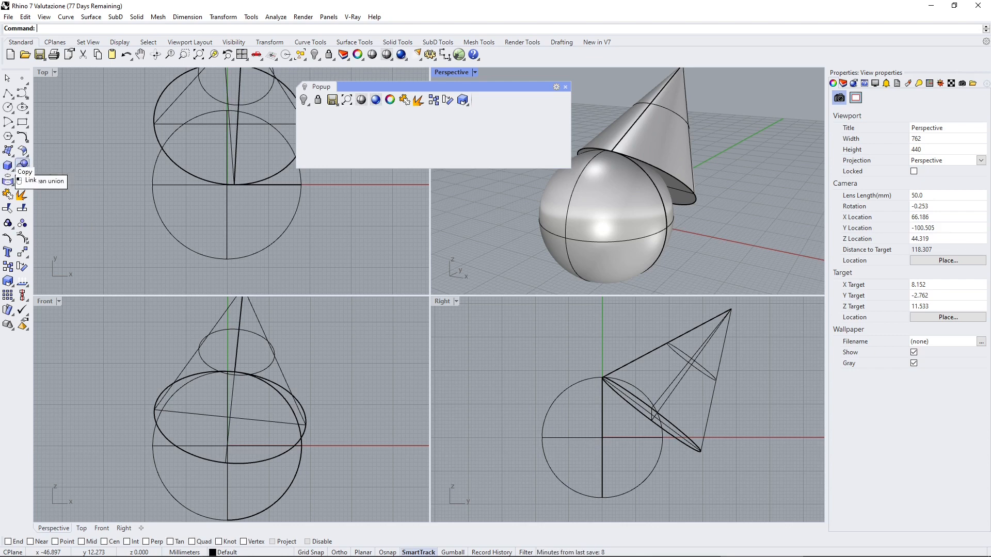
Copy the Box button after the Popup toolbar's separator, and float and widen the Solid Creation toolbar over the Top view
{"action": "left_click_drag", "start_coordinate": [7, 166], "coordinate": [481, 100], "text": "ctrl"}
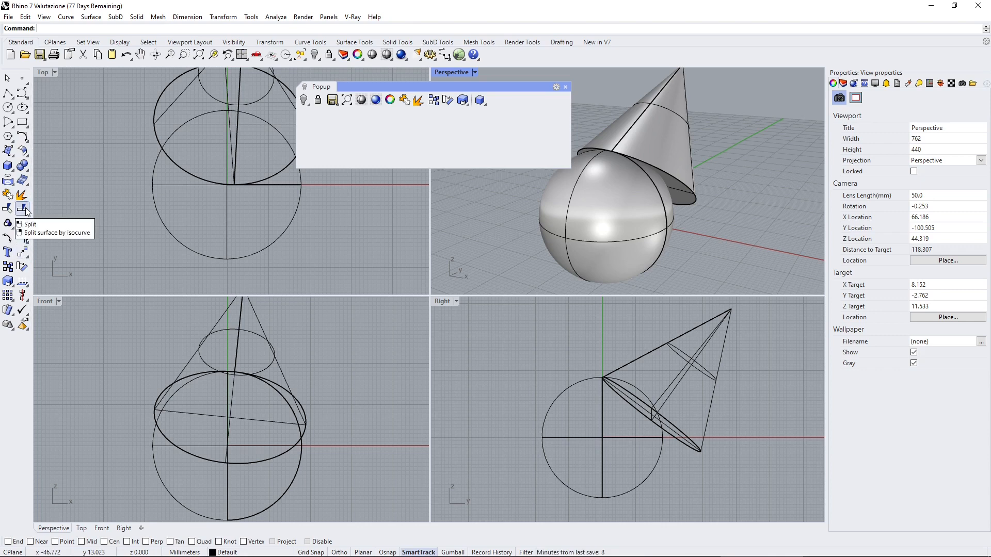
{"action": "left_click", "coordinate": [12, 177]}
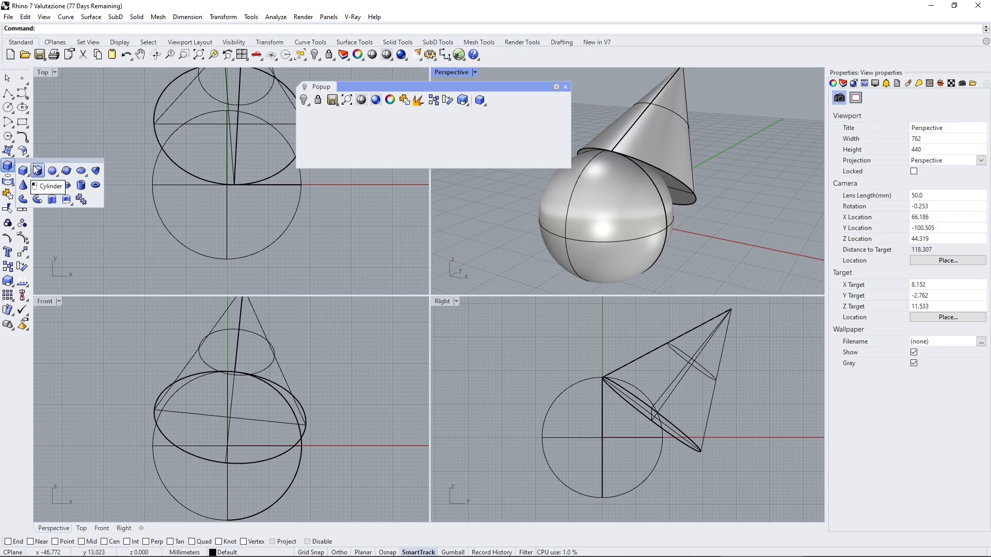
{"action": "left_click_drag", "start_coordinate": [49, 160], "coordinate": [106, 147]}
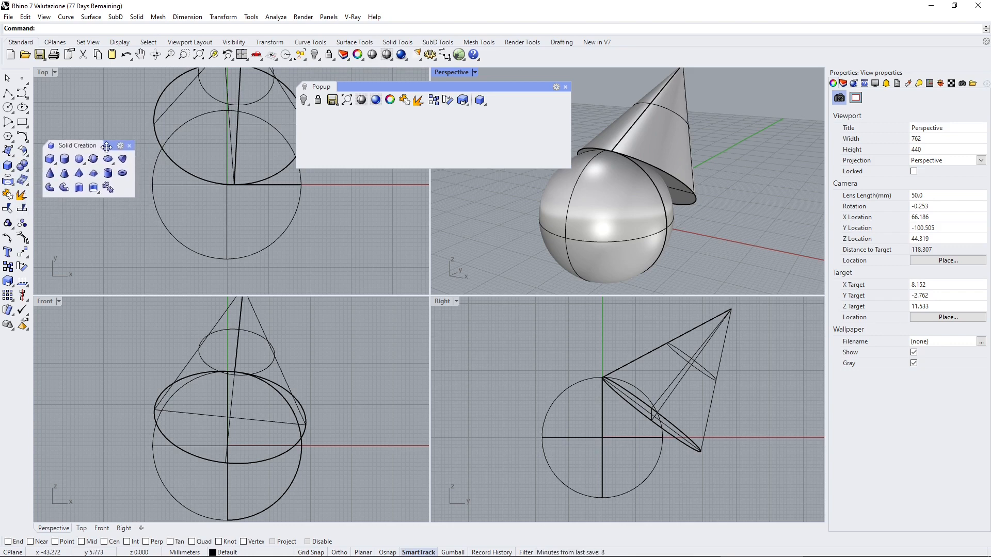
{"action": "left_click_drag", "start_coordinate": [132, 197], "coordinate": [168, 198]}
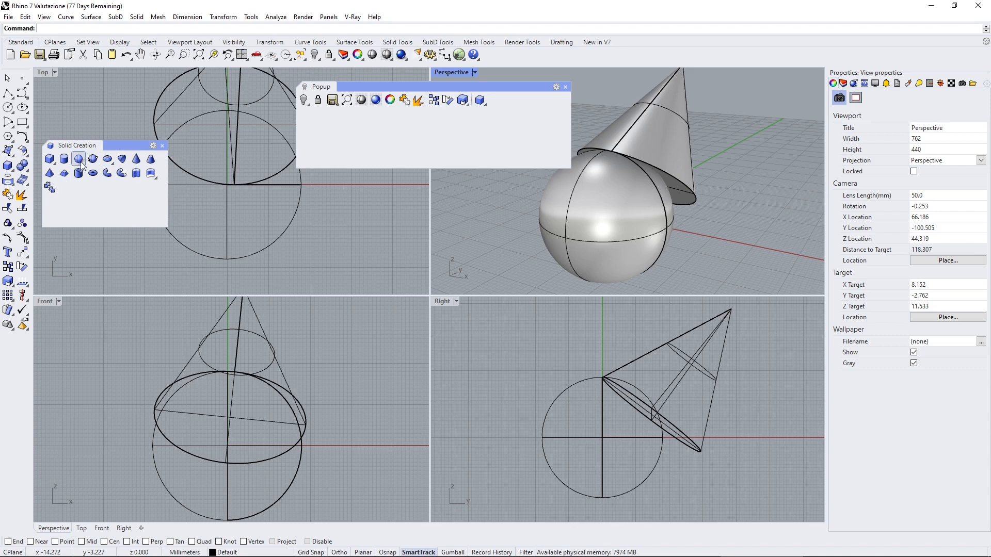
Copy the Sphere, Cone and Tube buttons from the Solid Creation toolbar to the end of the Popup toolbar
{"action": "left_click_drag", "start_coordinate": [78, 164], "coordinate": [510, 100], "text": "ctrl"}
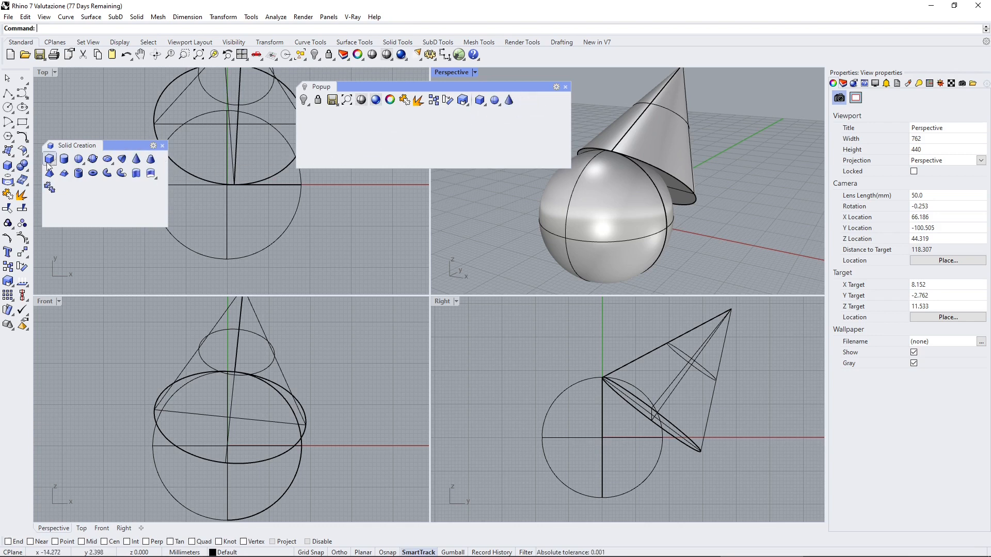
{"action": "left_click_drag", "start_coordinate": [75, 176], "coordinate": [535, 92], "text": "ctrl"}
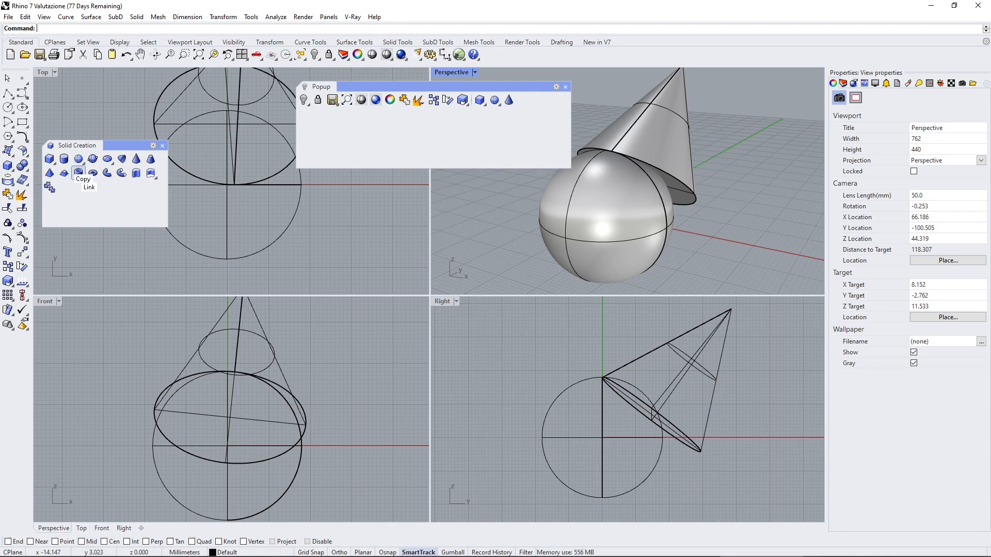
{"action": "left_click_drag", "start_coordinate": [78, 173], "coordinate": [525, 101], "text": "ctrl"}
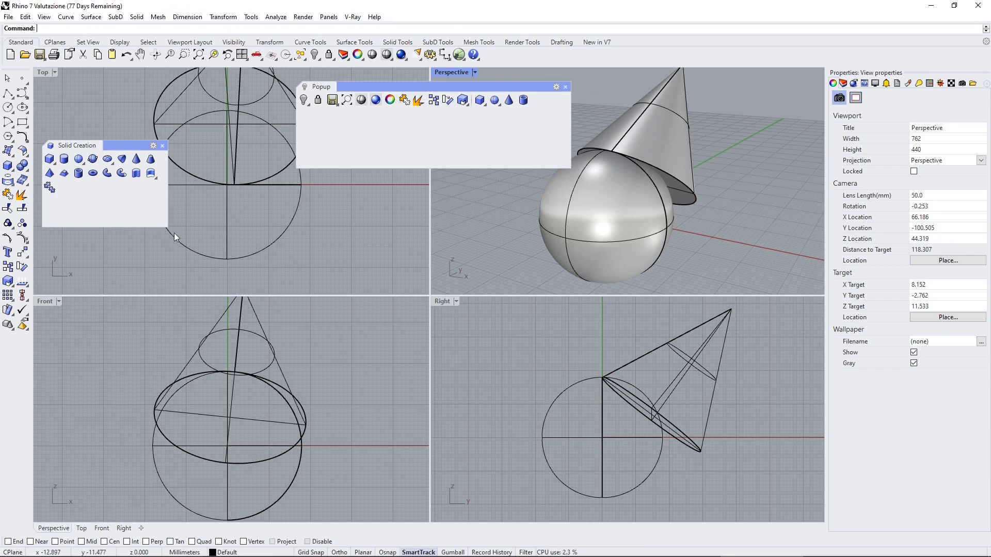
Create a new button on the Solid Creation toolbar and draw a freehand black scribble as its 24 x 24 icon
{"action": "left_click", "coordinate": [153, 146]}
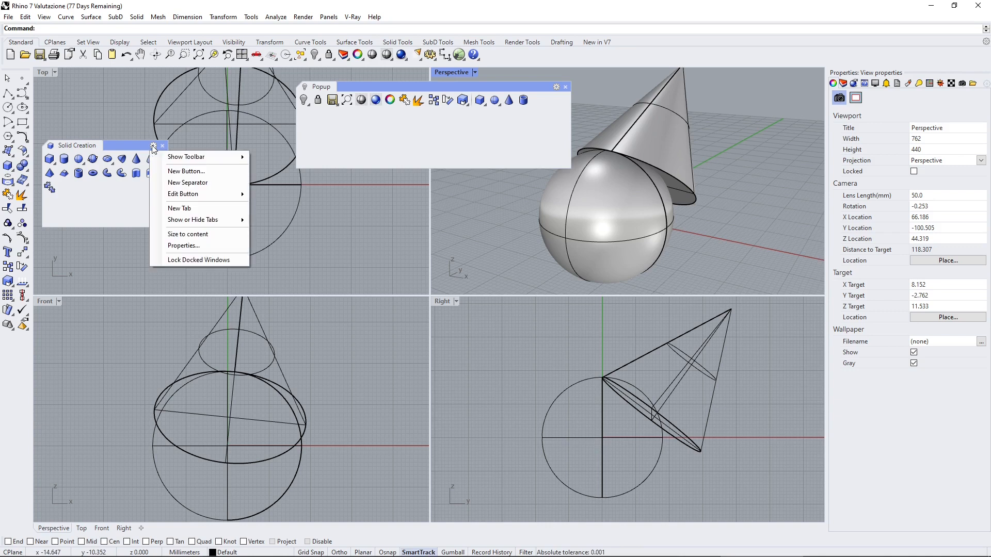
{"action": "left_click", "coordinate": [192, 182]}
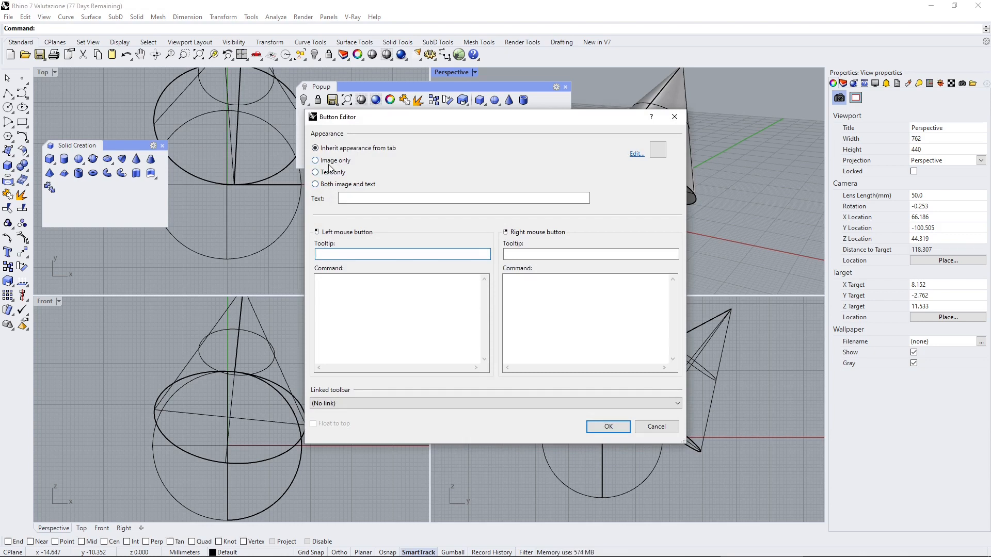
{"action": "left_click", "coordinate": [637, 154]}
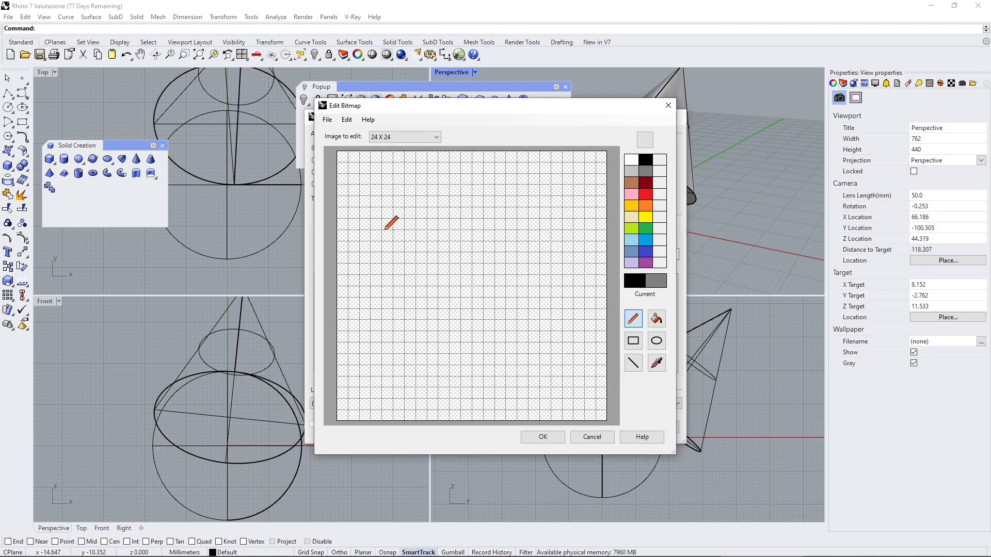
{"action": "mouse_move", "coordinate": [409, 179]}
{"action": "left_mouse_down"}
{"action": "mouse_move", "coordinate": [445, 251]}
{"action": "mouse_move", "coordinate": [399, 337]}
{"action": "left_mouse_up"}
{"action": "left_click_drag", "start_coordinate": [375, 179], "coordinate": [495, 181]}
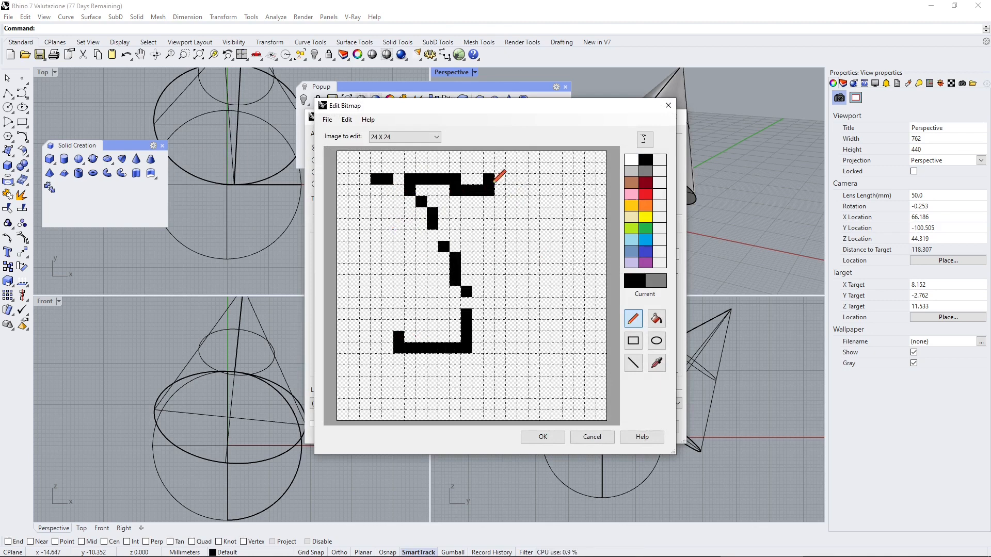
{"action": "left_click_drag", "start_coordinate": [480, 222], "coordinate": [510, 402]}
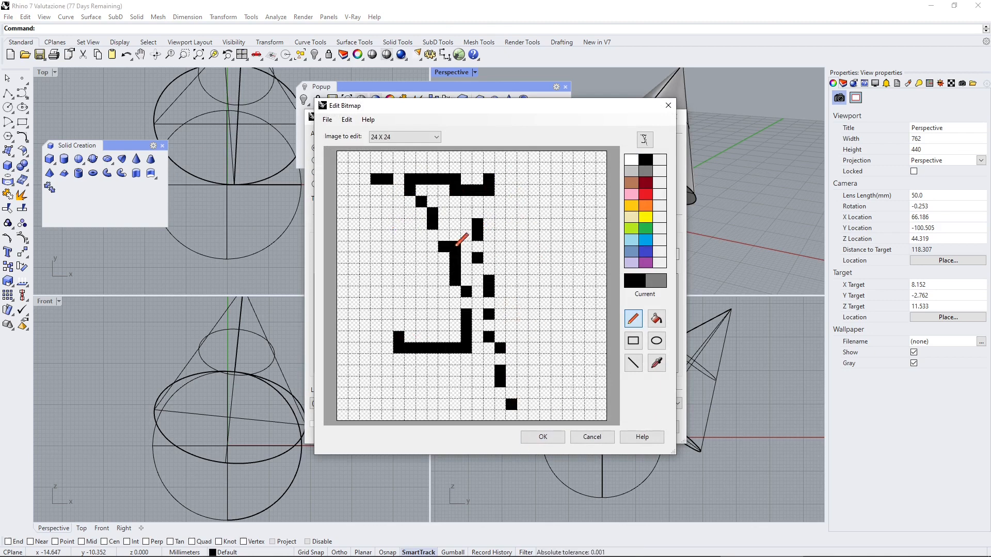
{"action": "mouse_move", "coordinate": [454, 236]}
{"action": "left_mouse_down"}
{"action": "mouse_move", "coordinate": [480, 316]}
{"action": "mouse_move", "coordinate": [473, 411]}
{"action": "mouse_move", "coordinate": [466, 404]}
{"action": "left_mouse_up"}
{"action": "left_click", "coordinate": [548, 439]}
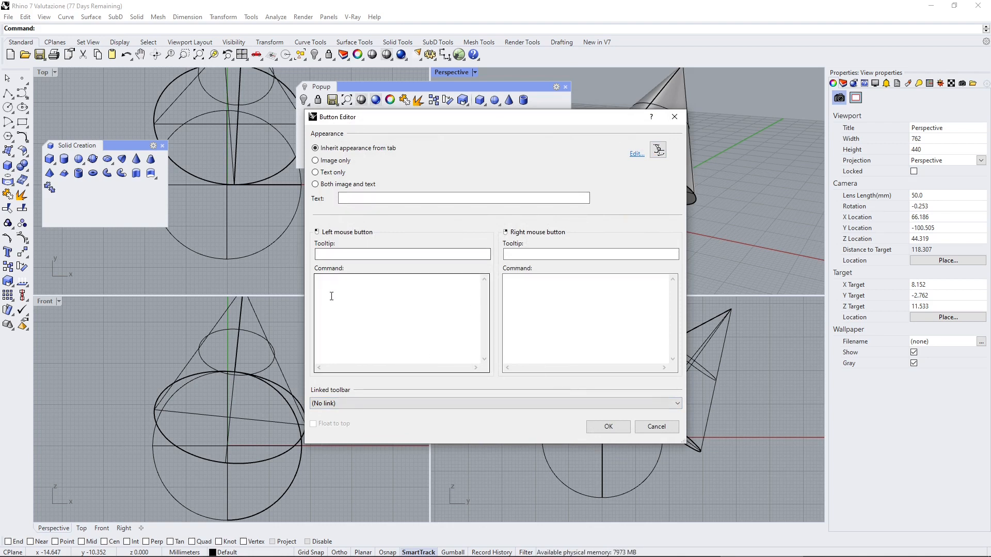
Link the new button to the History toolbar and save the button
{"action": "left_click", "coordinate": [330, 403]}
{"action": "scroll", "coordinate": [362, 310], "scroll_direction": "down", "scroll_amount": 4}
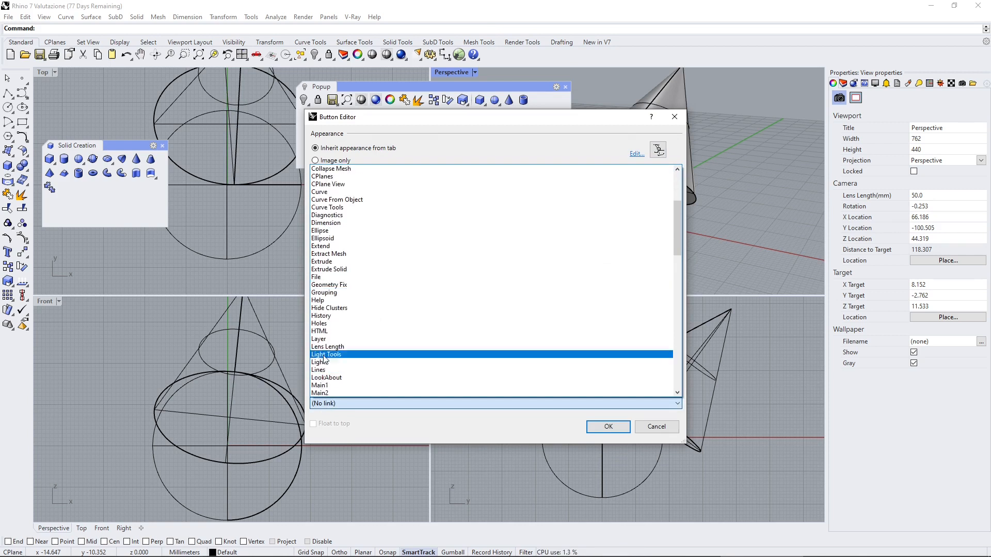
{"action": "left_click", "coordinate": [328, 316]}
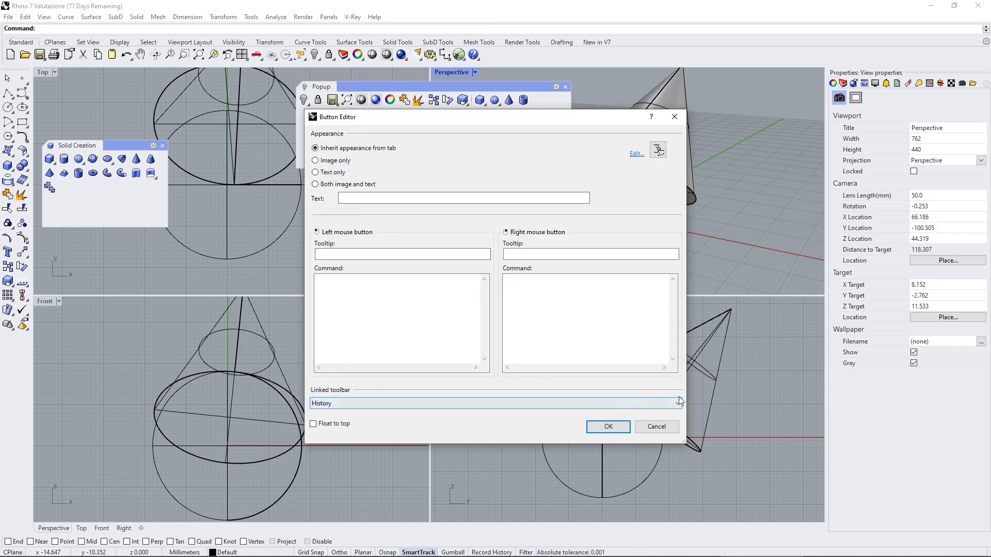
{"action": "left_click", "coordinate": [608, 427]}
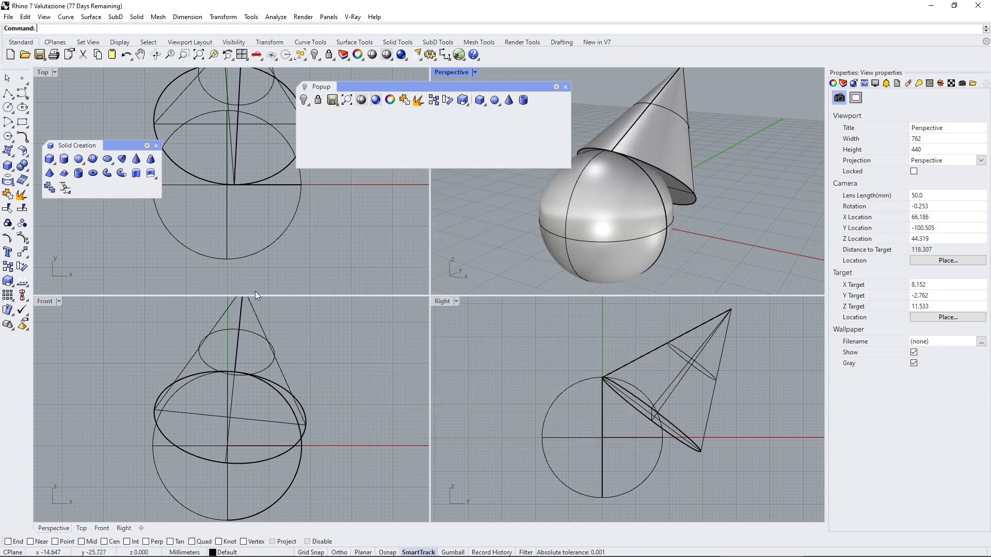
Open the new custom button's linked History tools to check them, and close them again
{"action": "left_click", "coordinate": [64, 188]}
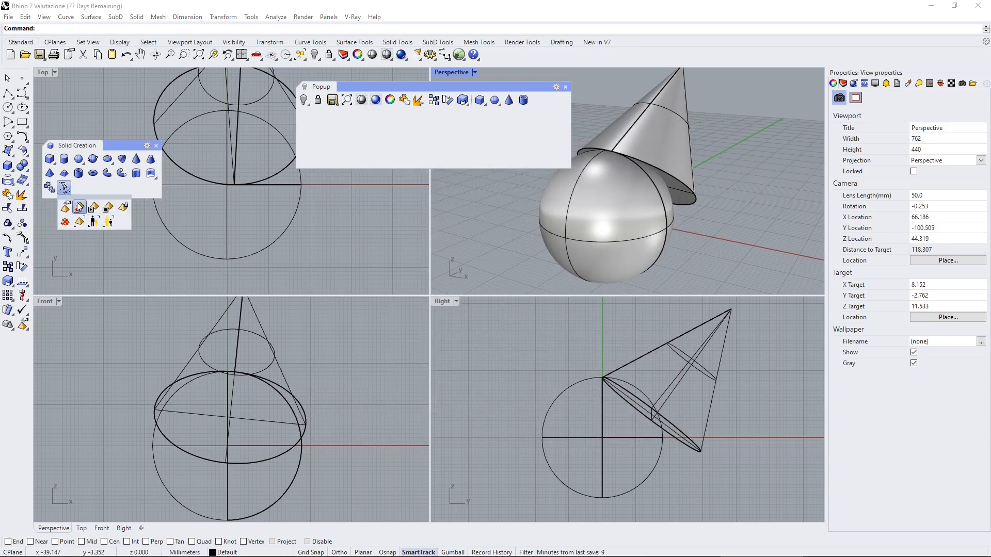
{"action": "left_click", "coordinate": [78, 189]}
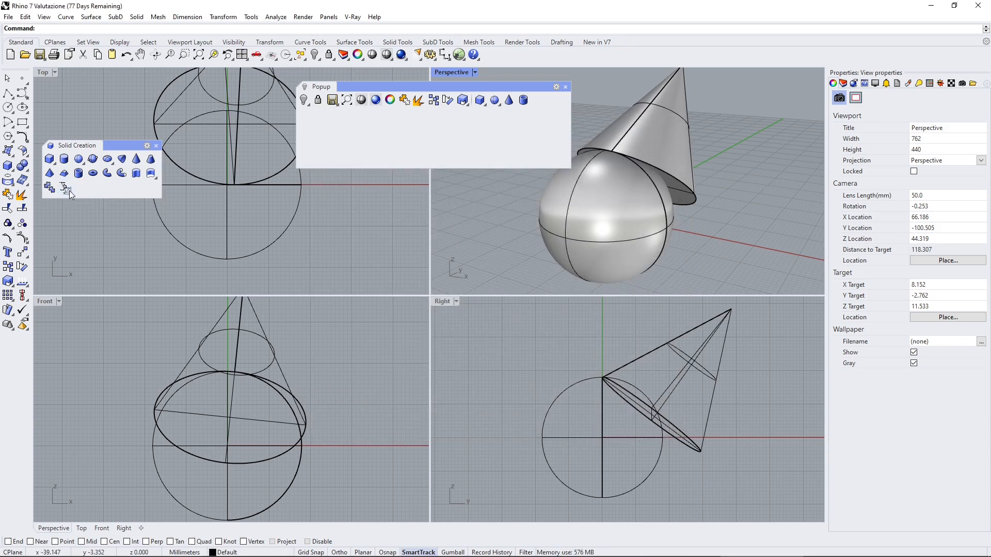
{"action": "left_click", "coordinate": [194, 210]}
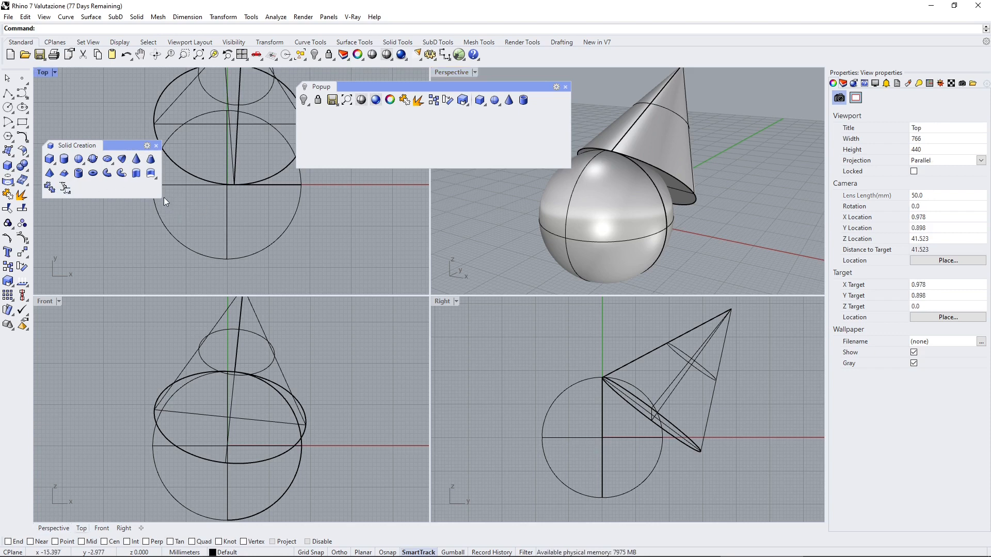
Widen the Solid Creation toolbar and remove the unnamed custom button with the scribble icon from it
{"action": "left_click_drag", "start_coordinate": [160, 197], "coordinate": [254, 211]}
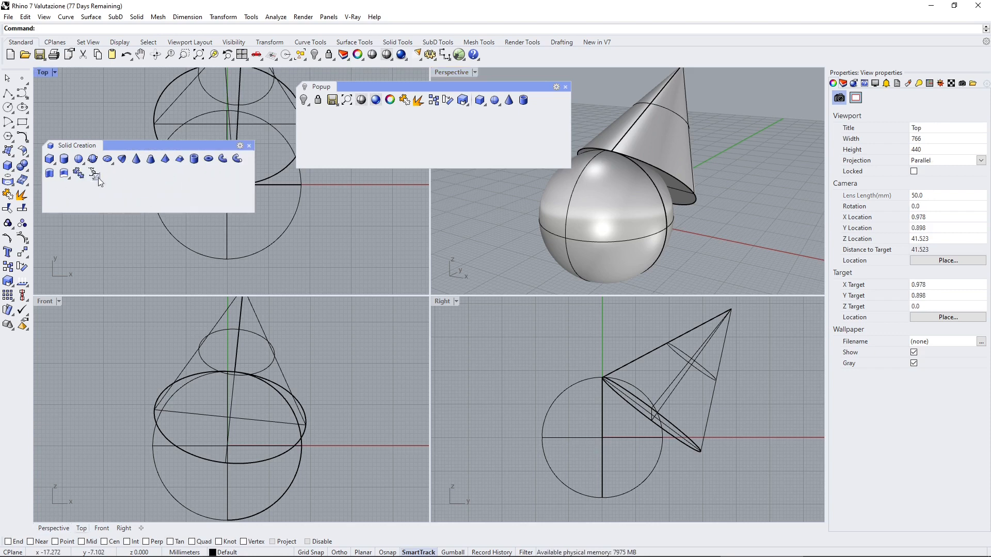
{"action": "left_click", "coordinate": [241, 145]}
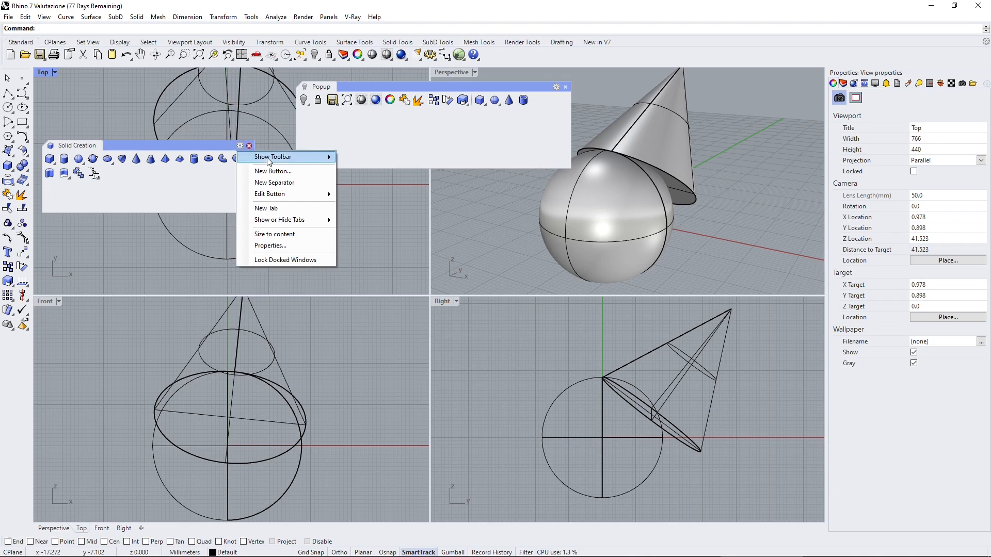
{"action": "mouse_move", "coordinate": [269, 162]}
{"action": "mouse_move", "coordinate": [272, 200]}
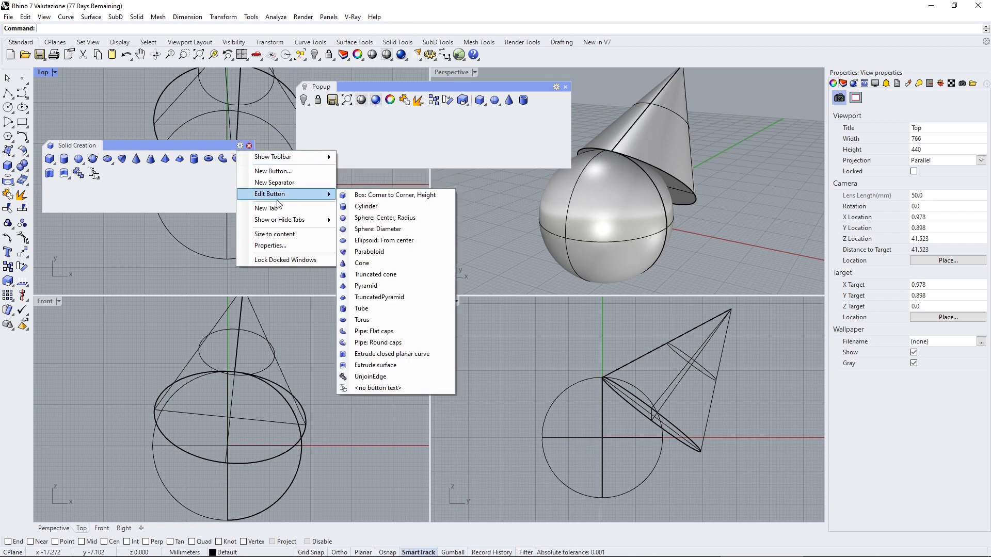
{"action": "left_click", "coordinate": [449, 388]}
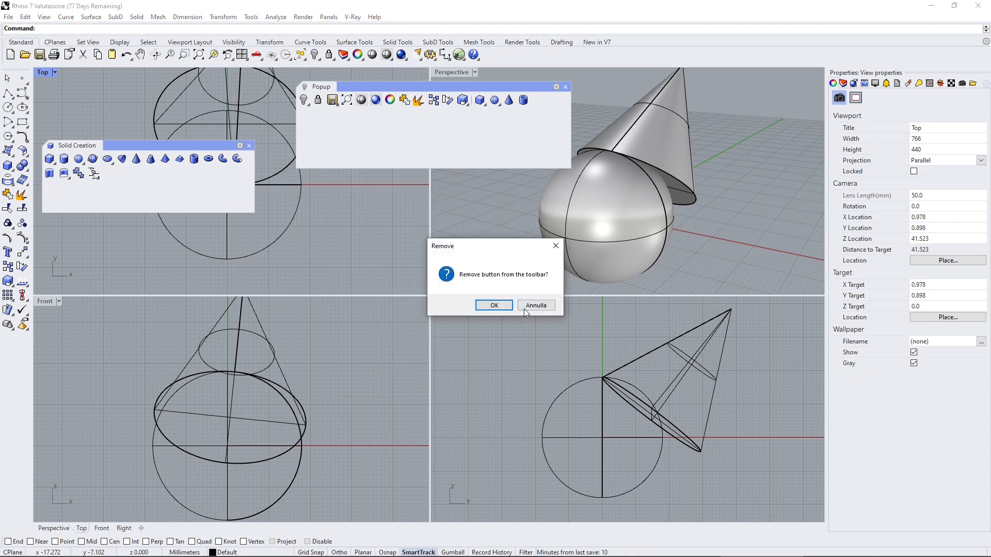
{"action": "left_click", "coordinate": [494, 305]}
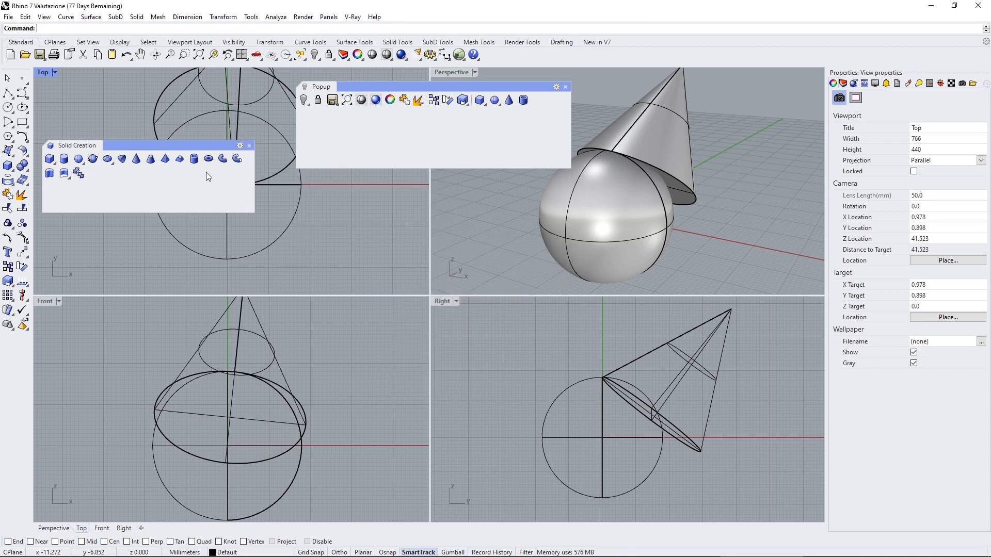
Open the Solid Creation toolbar's properties to examine its name, tab and button appearance settings, and close them
{"action": "left_click", "coordinate": [239, 146]}
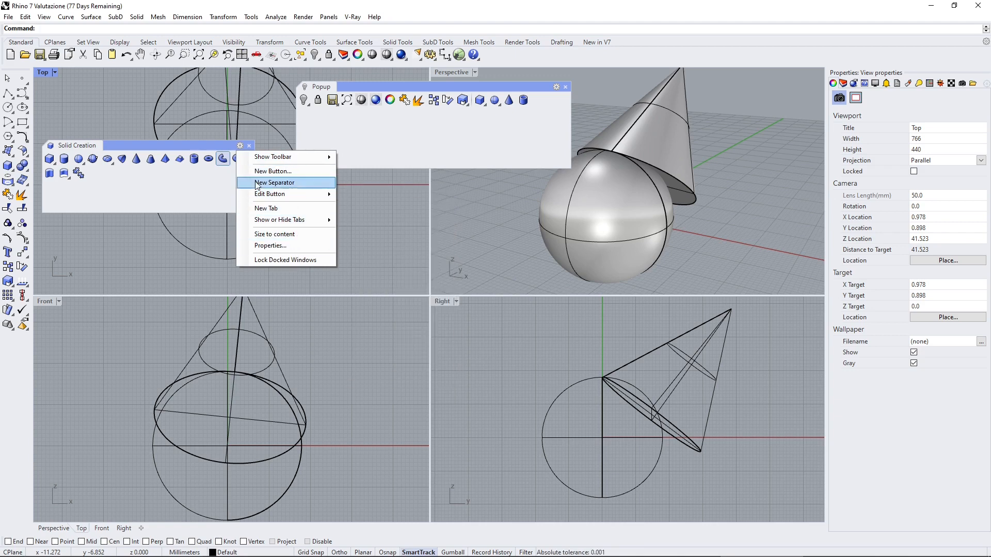
{"action": "left_click", "coordinate": [268, 248]}
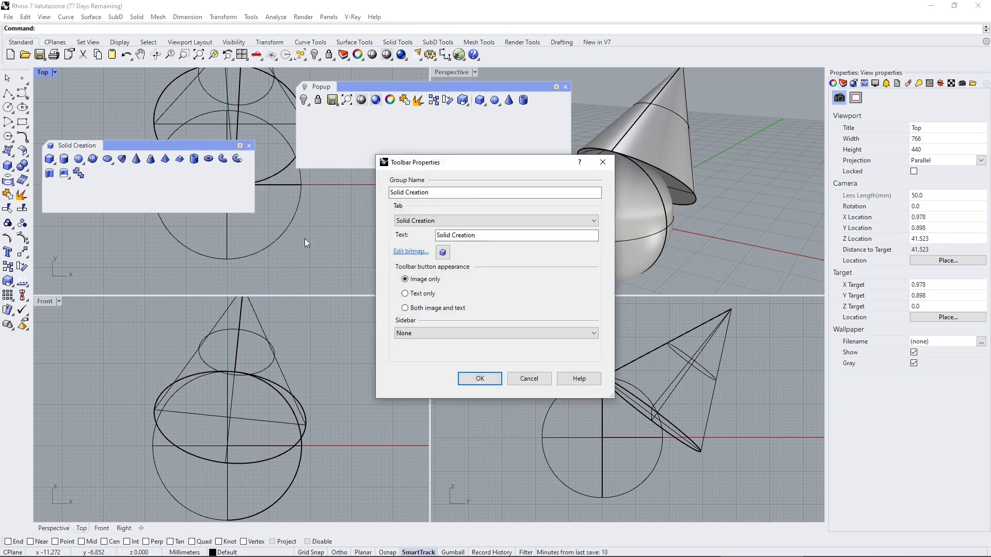
{"action": "left_click_drag", "start_coordinate": [507, 163], "coordinate": [442, 220]}
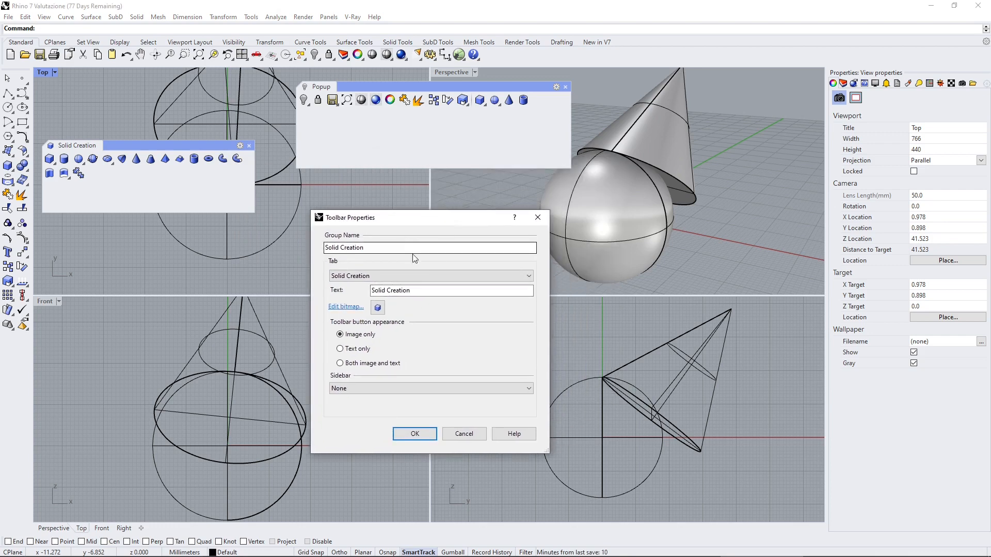
{"action": "left_click", "coordinate": [537, 219]}
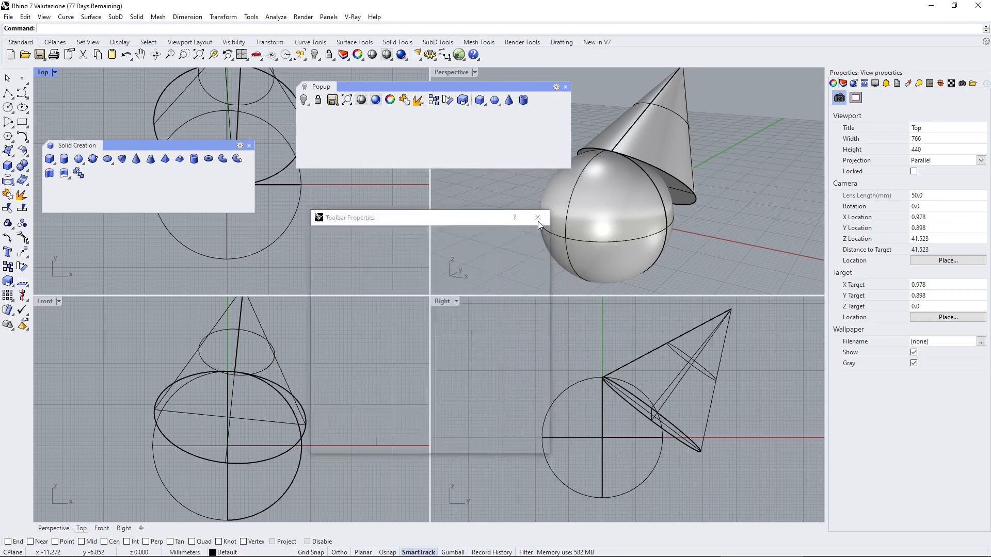
Close the Solid Creation toolbar, shift the floating Popup toolbar slightly and close it as well
{"action": "left_click", "coordinate": [250, 146]}
{"action": "left_click_drag", "start_coordinate": [409, 89], "coordinate": [408, 92]}
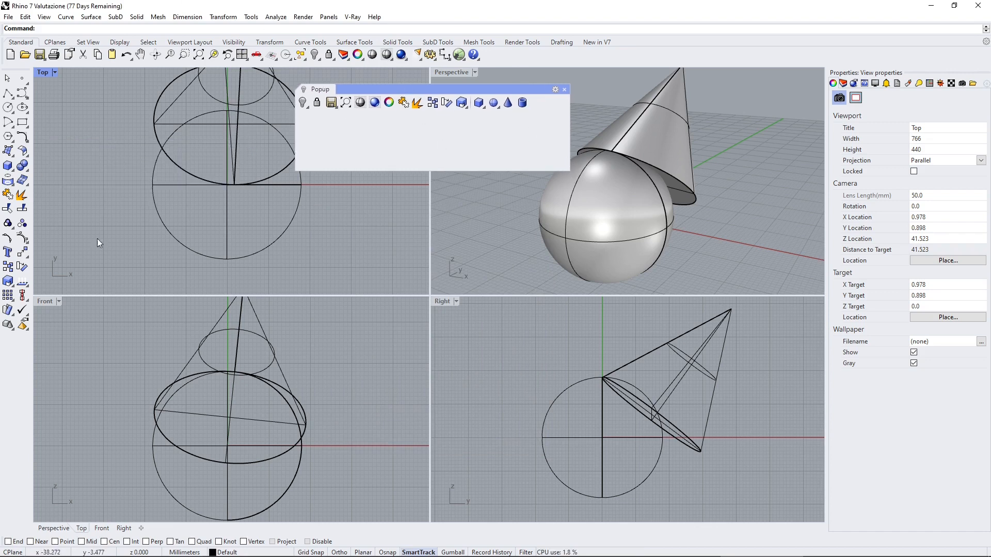
{"action": "key", "text": "ctrl"}
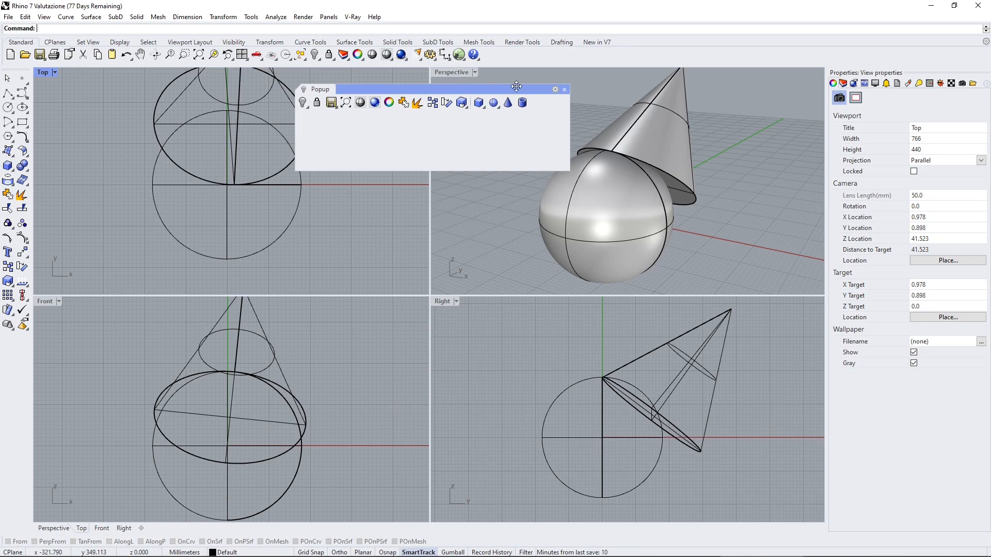
{"action": "left_click_drag", "start_coordinate": [516, 86], "coordinate": [526, 89], "text": "ctrl"}
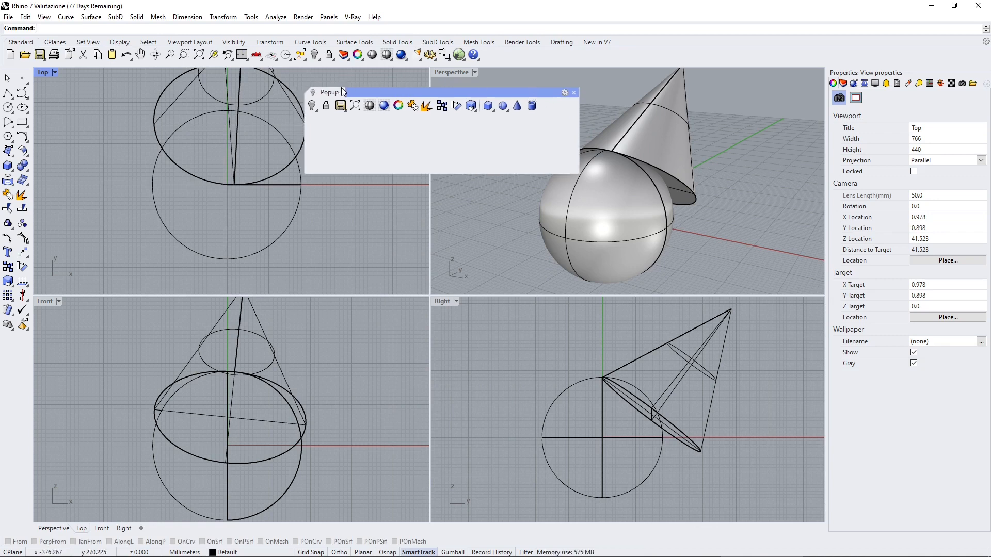
{"action": "left_click", "coordinate": [573, 93]}
Call up the Popup toolbar at several spots around the sphere and cone in the Perspective viewport to check it
{"action": "middle_click", "coordinate": [607, 175]}
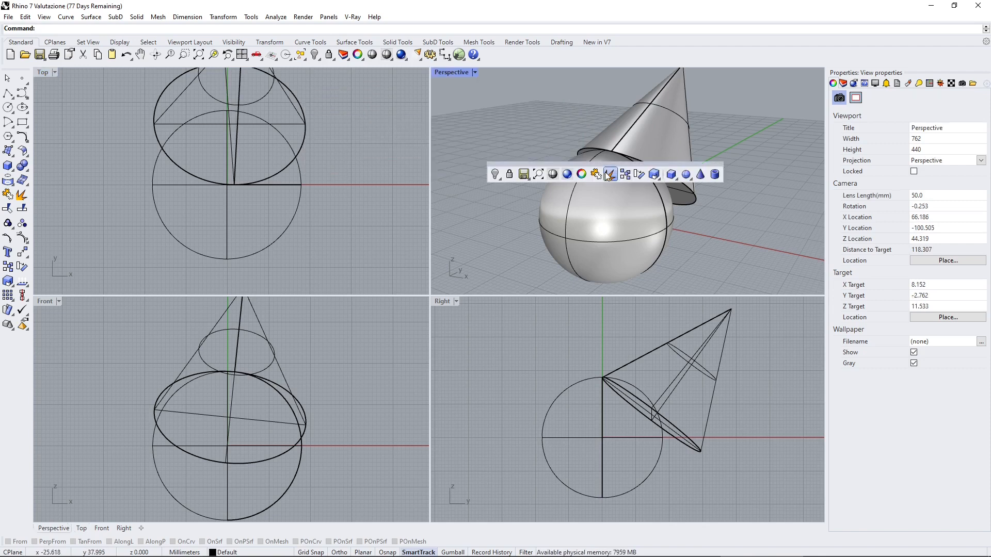
{"action": "middle_click", "coordinate": [616, 136]}
{"action": "middle_click", "coordinate": [612, 194]}
{"action": "middle_click", "coordinate": [621, 145]}
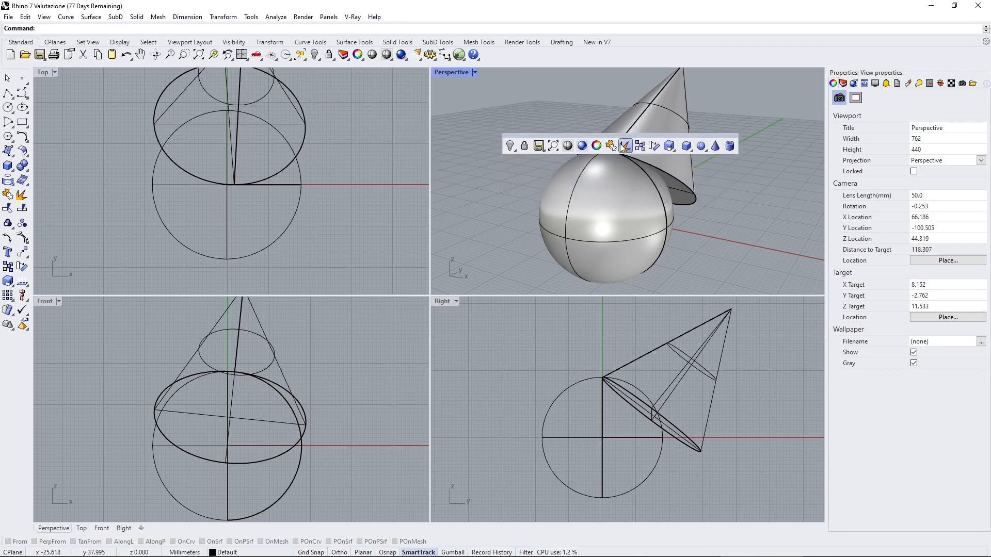
{"action": "middle_click", "coordinate": [612, 184]}
{"action": "middle_click", "coordinate": [615, 141]}
{"action": "middle_click", "coordinate": [610, 184]}
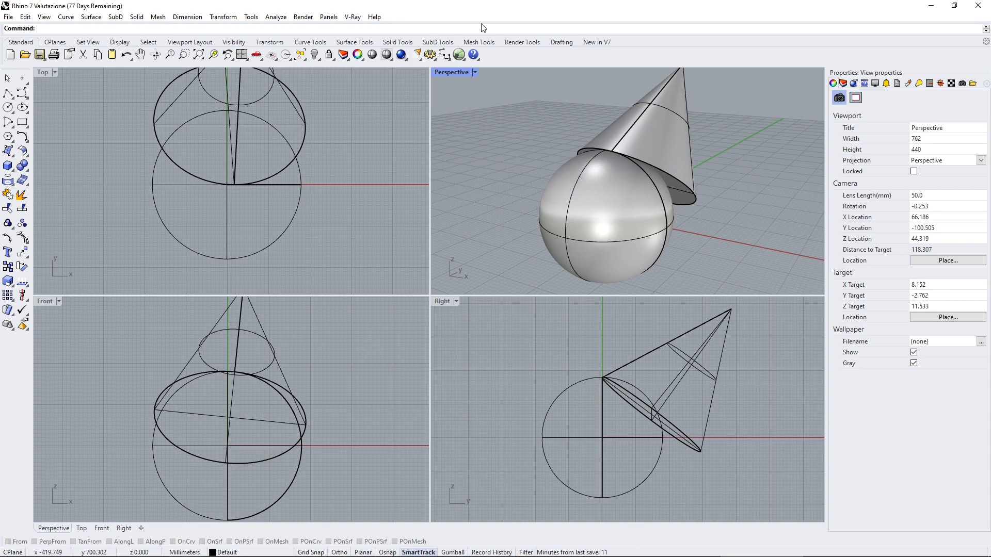
Tear off the Render Tools toolbar and try docking it under the Standard toolbar, beside the main toolbar and above the Properties panel
{"action": "left_click", "coordinate": [405, 58]}
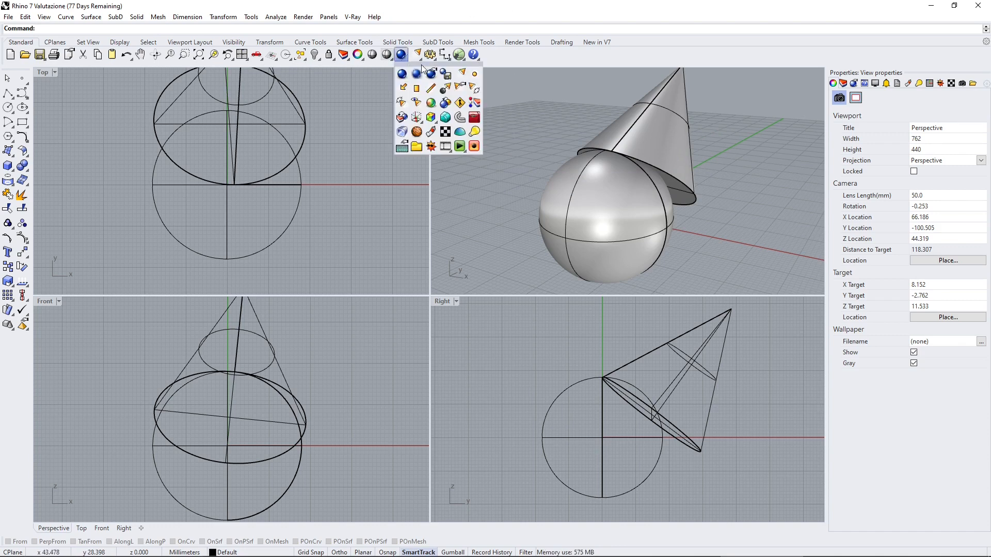
{"action": "left_click_drag", "start_coordinate": [422, 69], "coordinate": [423, 76]}
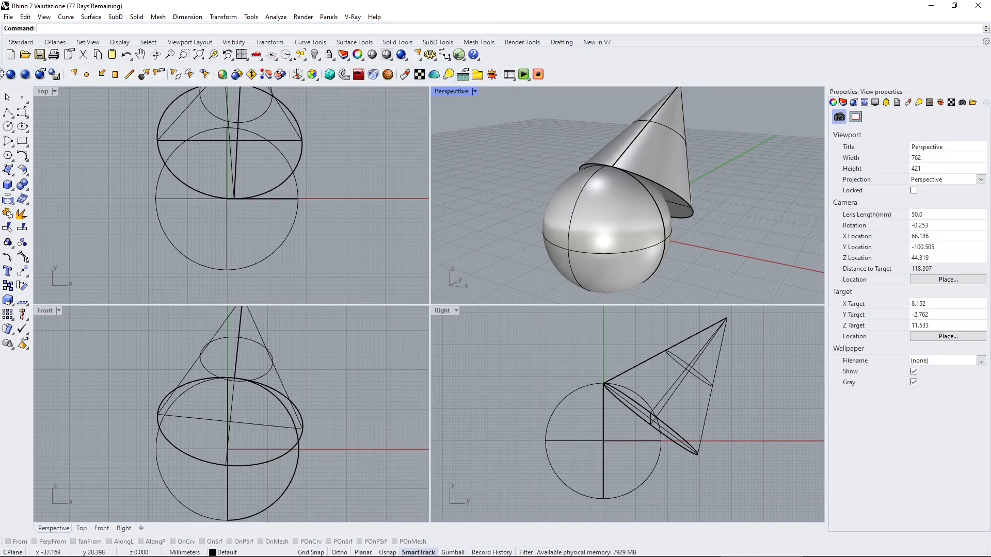
{"action": "left_click_drag", "start_coordinate": [2, 73], "coordinate": [239, 158]}
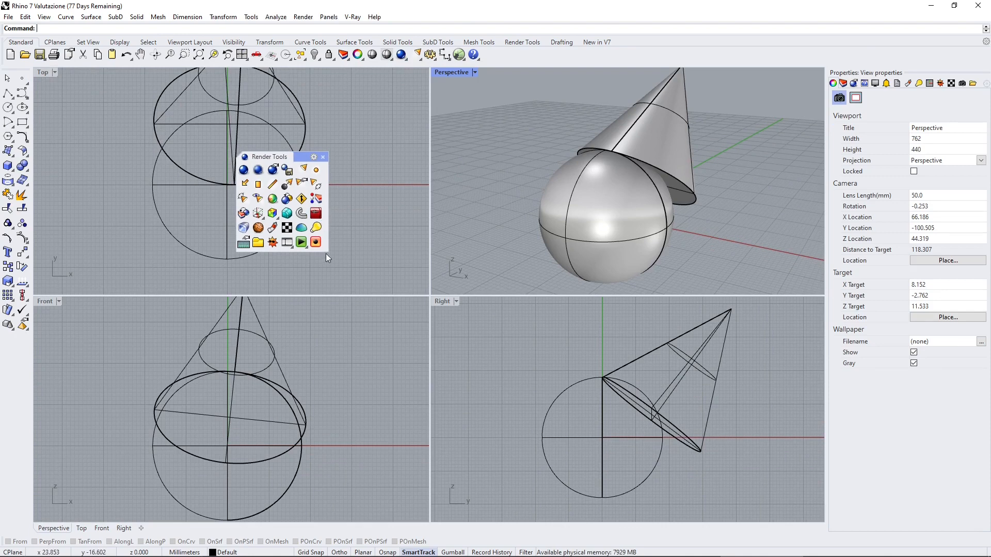
{"action": "left_click_drag", "start_coordinate": [328, 251], "coordinate": [526, 296]}
{"action": "left_click_drag", "start_coordinate": [406, 156], "coordinate": [6, 204]}
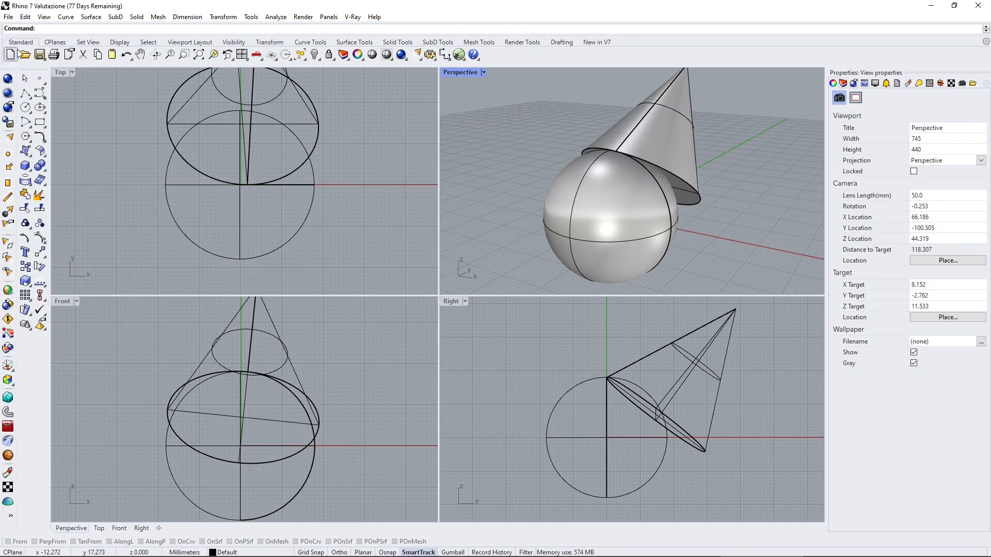
{"action": "left_click_drag", "start_coordinate": [11, 68], "coordinate": [873, 89]}
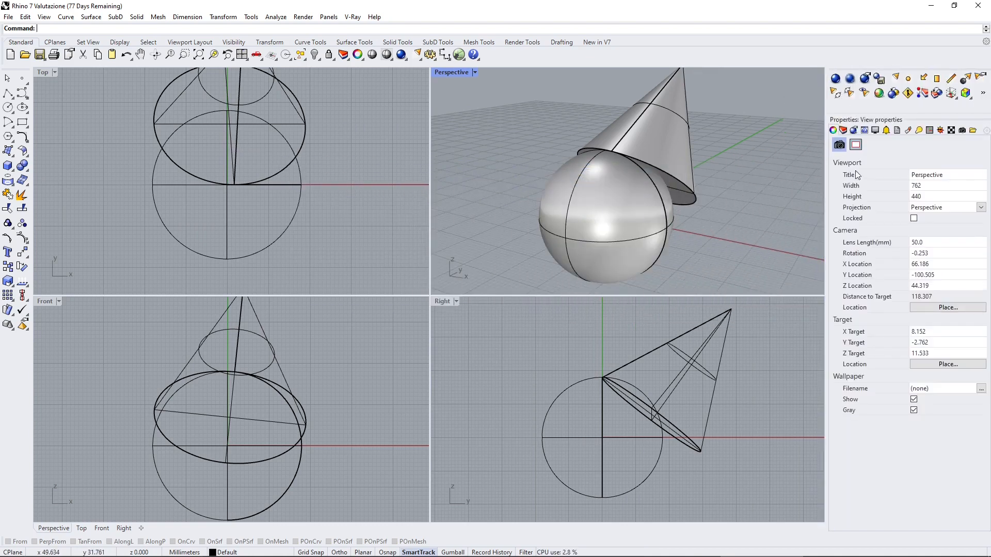
Float the Properties panel and the Render Tools toolbar, close Render Tools and dock the Properties panel back in its original place
{"action": "left_click_drag", "start_coordinate": [933, 113], "coordinate": [651, 181]}
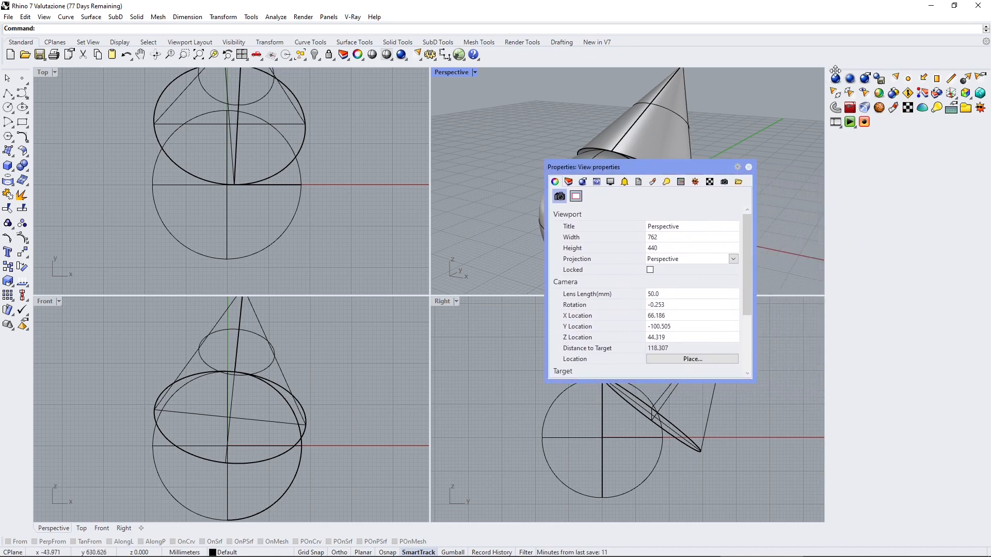
{"action": "left_click_drag", "start_coordinate": [835, 72], "coordinate": [350, 191]}
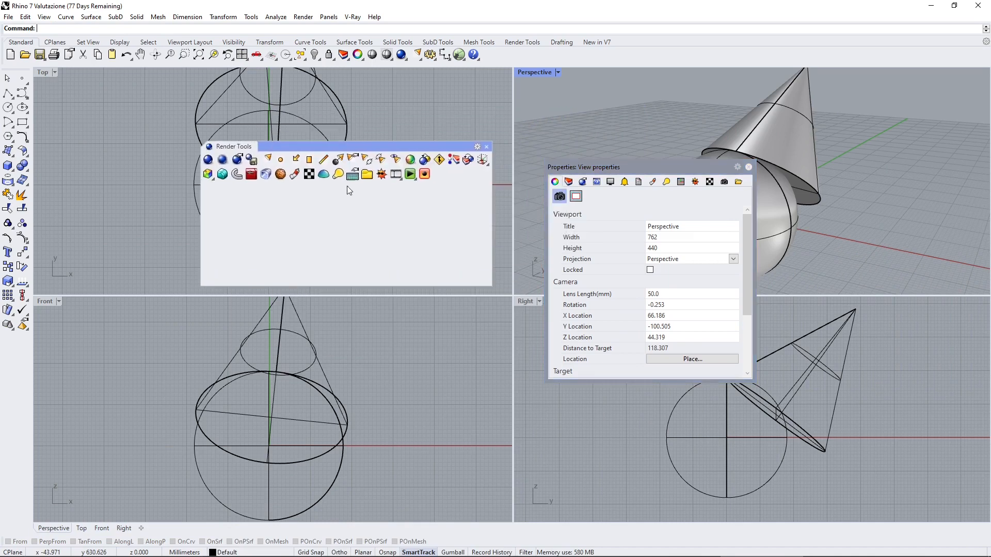
{"action": "left_click", "coordinate": [486, 147]}
{"action": "left_click_drag", "start_coordinate": [603, 167], "coordinate": [876, 166]}
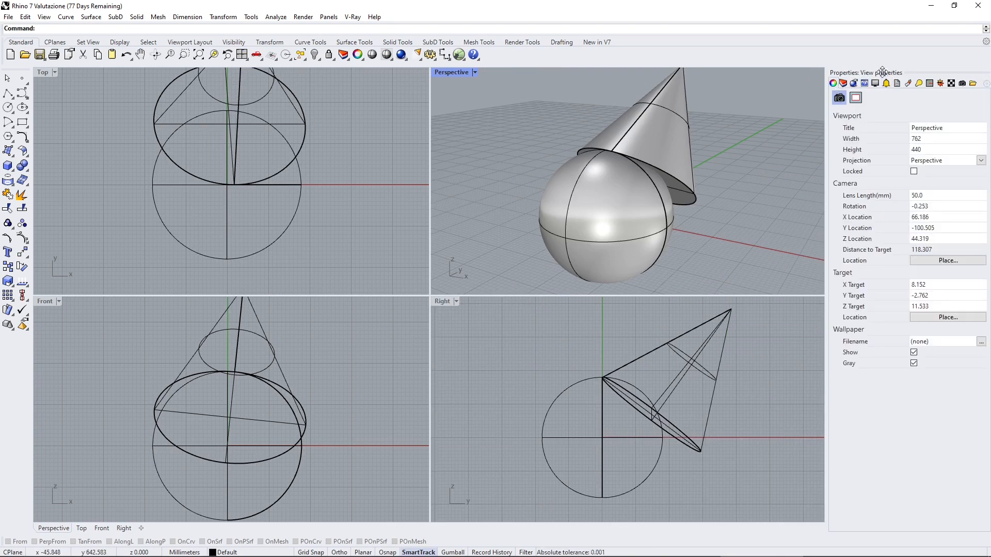
{"action": "left_click_drag", "start_coordinate": [883, 71], "coordinate": [987, 87]}
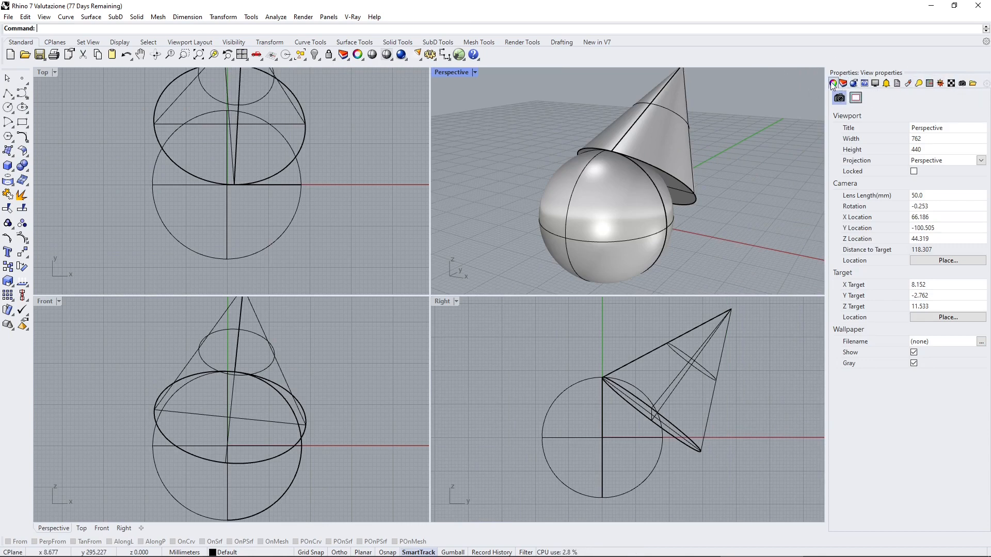
Add the Grasshopper panel to the docked panel group and widen the panel area slightly
{"action": "right_click", "coordinate": [982, 84]}
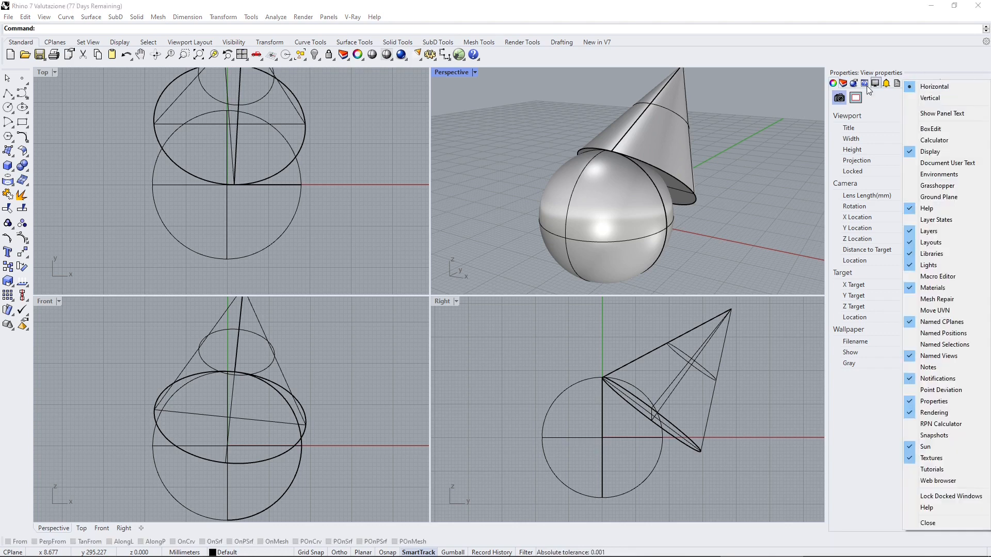
{"action": "left_click", "coordinate": [863, 114]}
{"action": "left_click", "coordinate": [986, 84]}
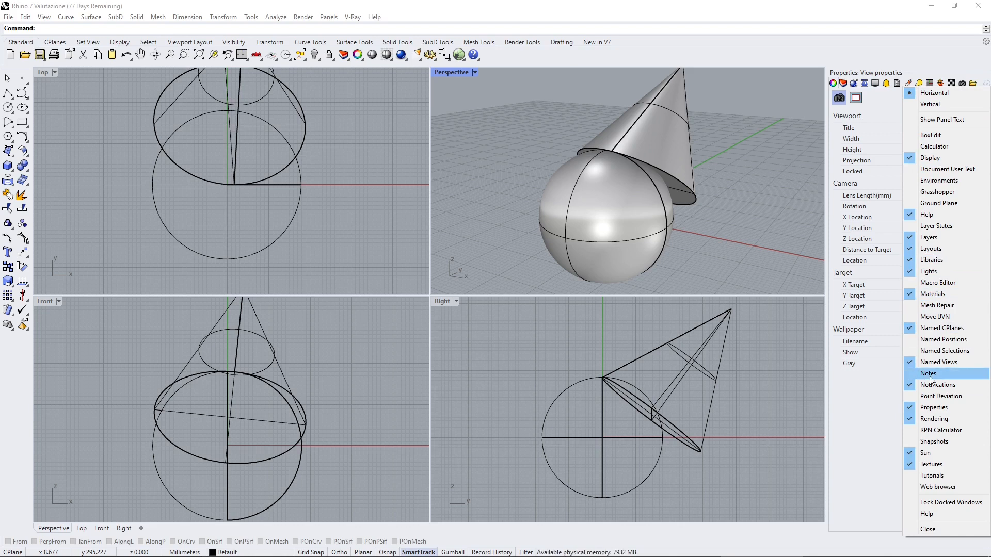
{"action": "left_click", "coordinate": [940, 190]}
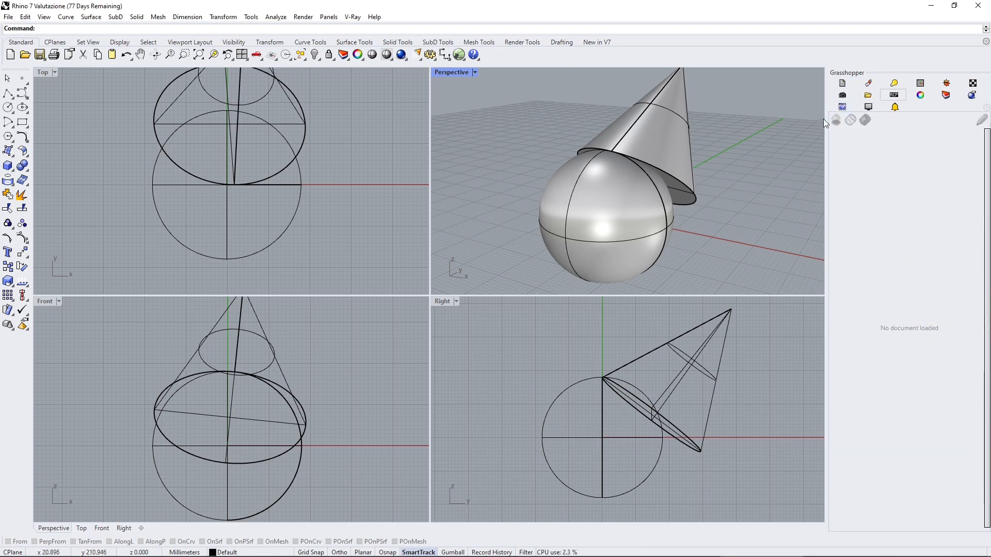
{"action": "left_click_drag", "start_coordinate": [825, 138], "coordinate": [807, 137]}
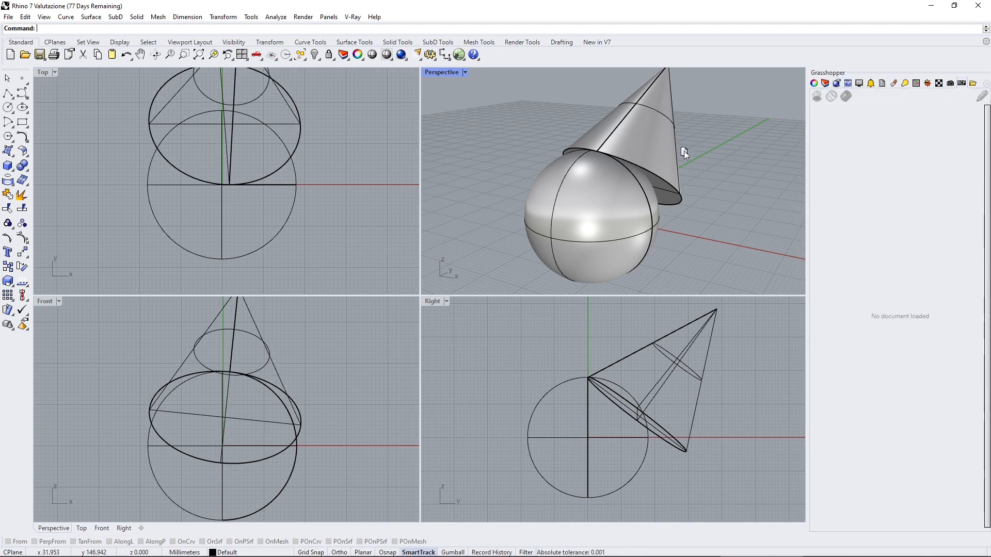
Detach the Grasshopper panel from the group, dock it beside the Named Views panel, float it again and close it
{"action": "left_click_drag", "start_coordinate": [571, 152], "coordinate": [571, 152]}
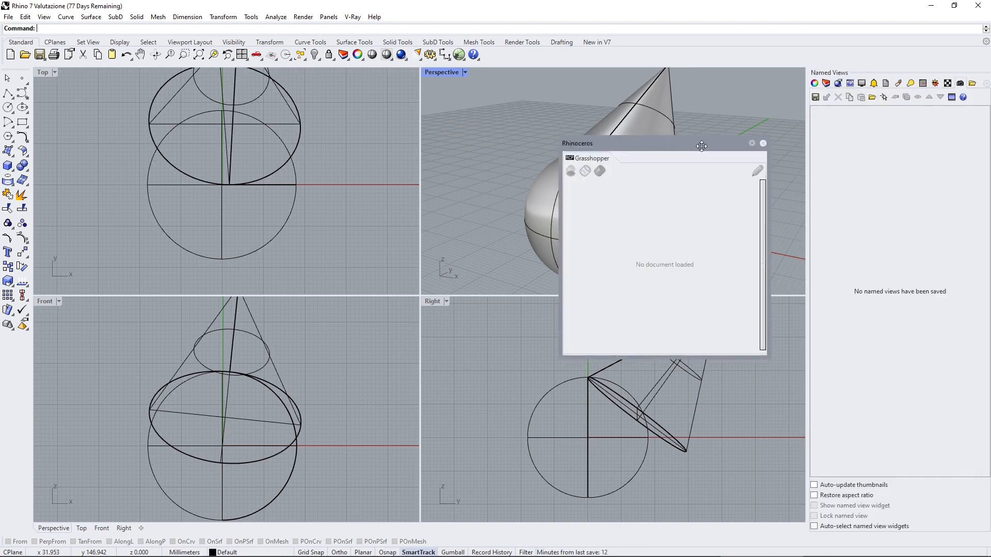
{"action": "left_click_drag", "start_coordinate": [701, 146], "coordinate": [799, 162]}
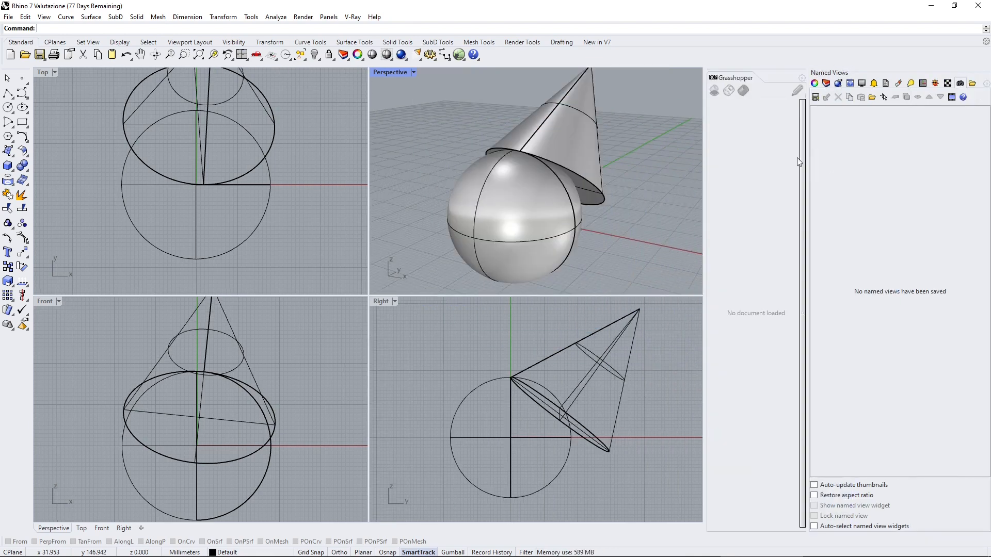
{"action": "left_click_drag", "start_coordinate": [774, 73], "coordinate": [594, 137]}
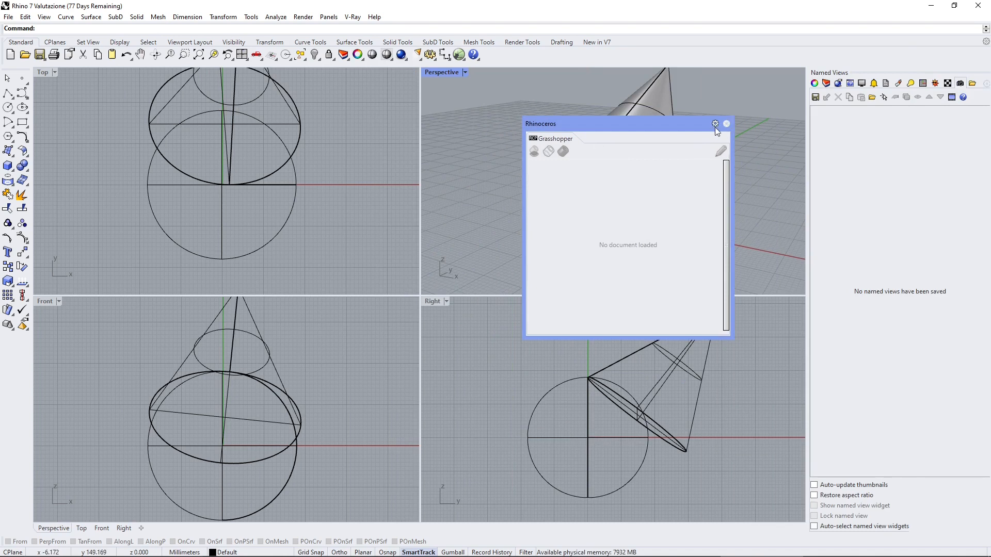
{"action": "left_click", "coordinate": [727, 125]}
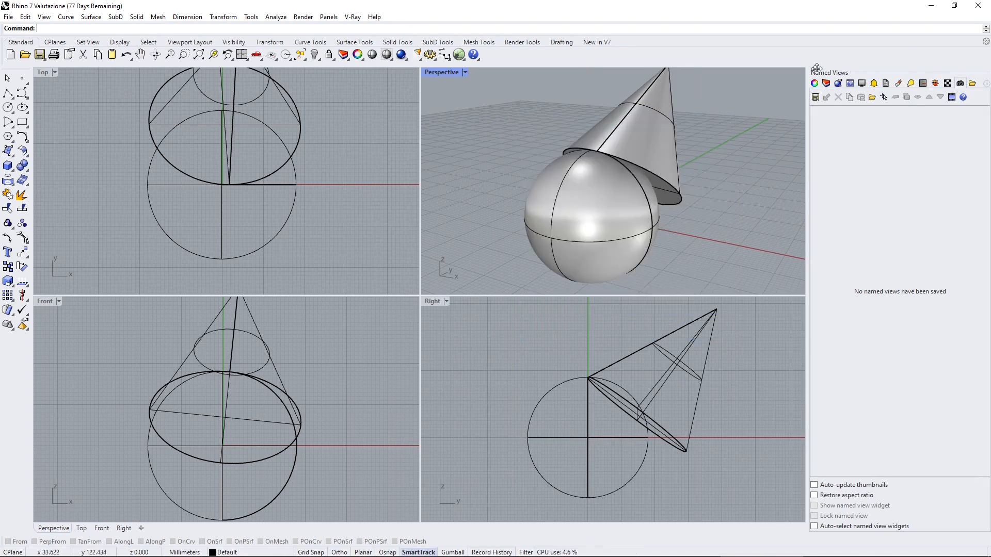
Show the Properties and Layers panels, separate Layers from the group and dock it above Properties
{"action": "left_click", "coordinate": [818, 84]}
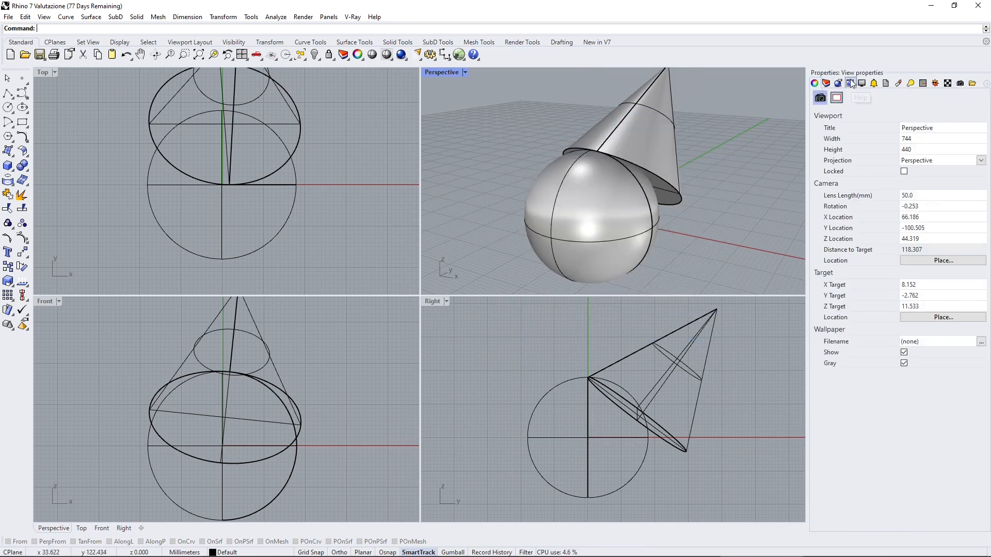
{"action": "left_click", "coordinate": [827, 83]}
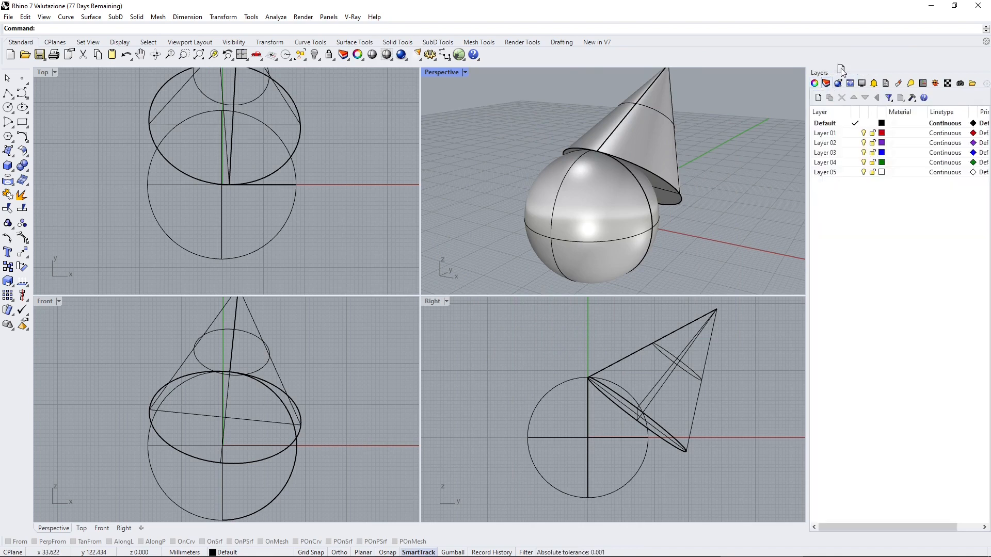
{"action": "left_click_drag", "start_coordinate": [806, 78], "coordinate": [860, 84]}
{"action": "left_click_drag", "start_coordinate": [885, 125], "coordinate": [867, 265]}
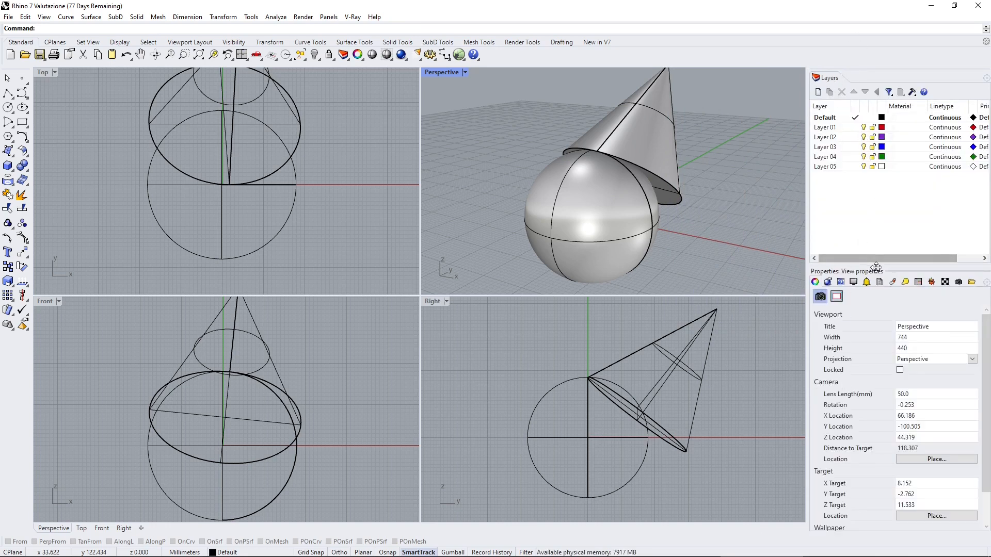
Shorten the docked Layers panel, float it over the viewports and dock it in its own column beside the Properties panel
{"action": "left_click_drag", "start_coordinate": [883, 191], "coordinate": [883, 189]}
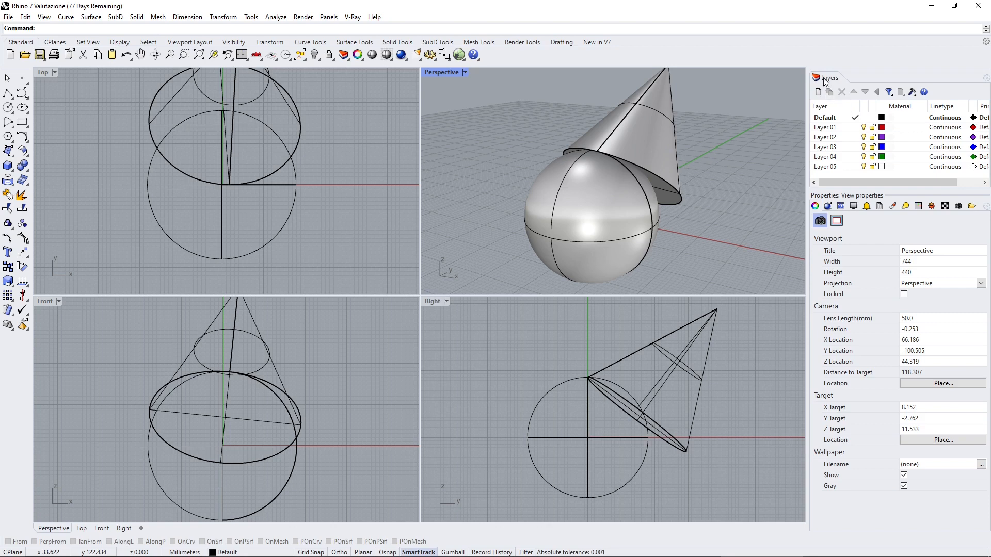
{"action": "left_click_drag", "start_coordinate": [847, 78], "coordinate": [571, 120]}
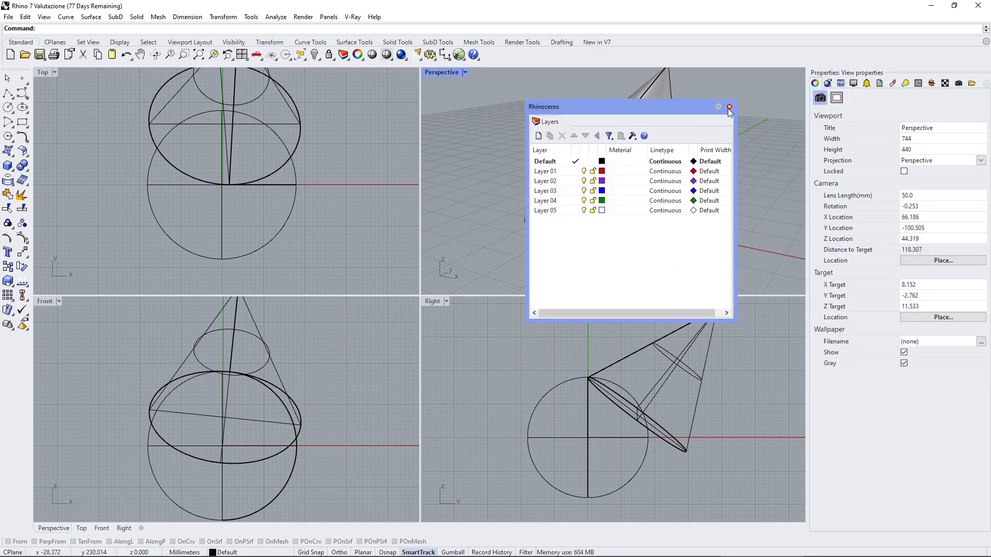
{"action": "left_click_drag", "start_coordinate": [791, 90], "coordinate": [743, 146]}
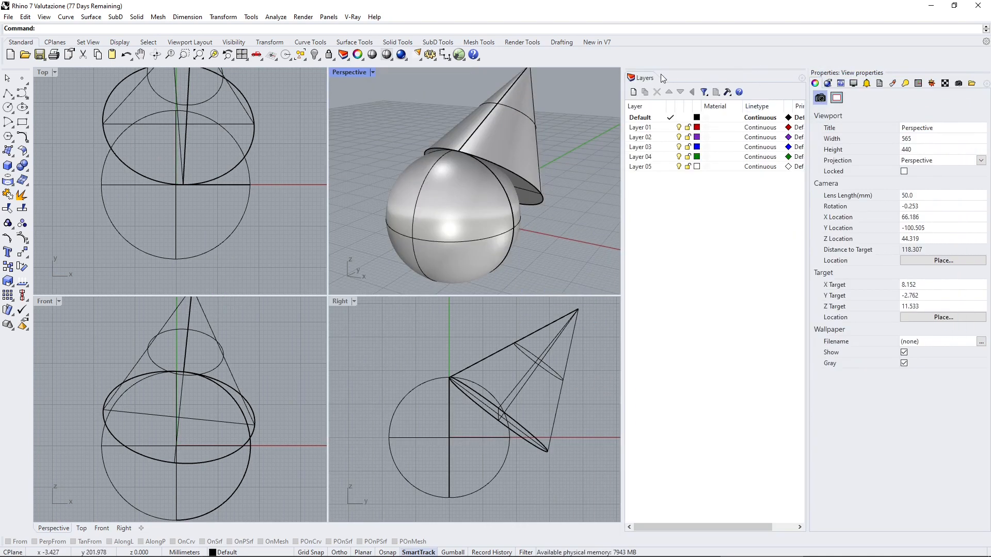
Move the Layers panel back into the Properties panel group and place it second in the group's order
{"action": "left_click_drag", "start_coordinate": [557, 134], "coordinate": [556, 135]}
{"action": "mouse_move", "coordinate": [512, 160]}
{"action": "left_mouse_down"}
{"action": "mouse_move", "coordinate": [557, 164]}
{"action": "mouse_move", "coordinate": [875, 84]}
{"action": "left_mouse_up"}
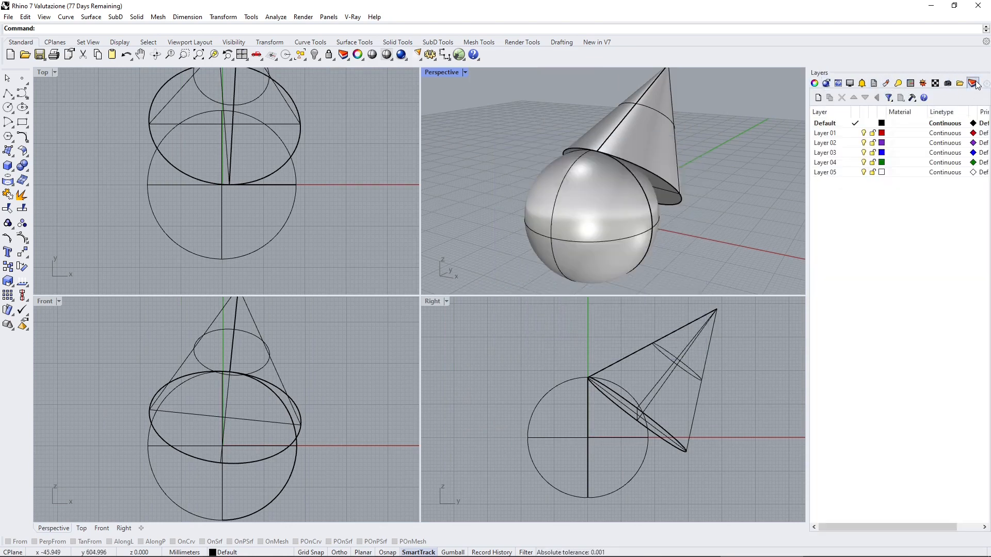
{"action": "left_click_drag", "start_coordinate": [974, 85], "coordinate": [826, 88]}
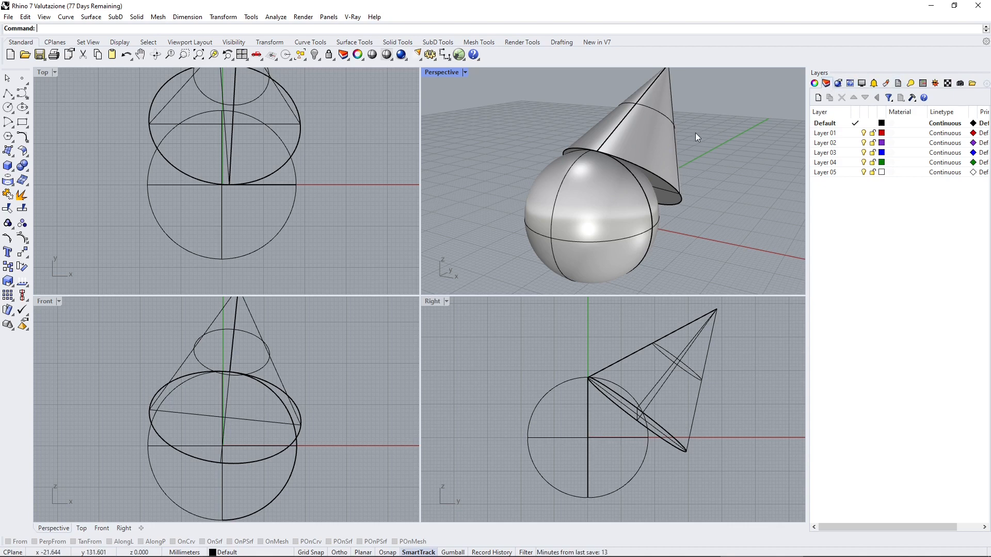
Show the Properties panel and zoom in on the solids in the Top, Perspective and Right viewports
{"action": "key", "text": "F3"}
{"action": "left_click", "coordinate": [404, 146]}
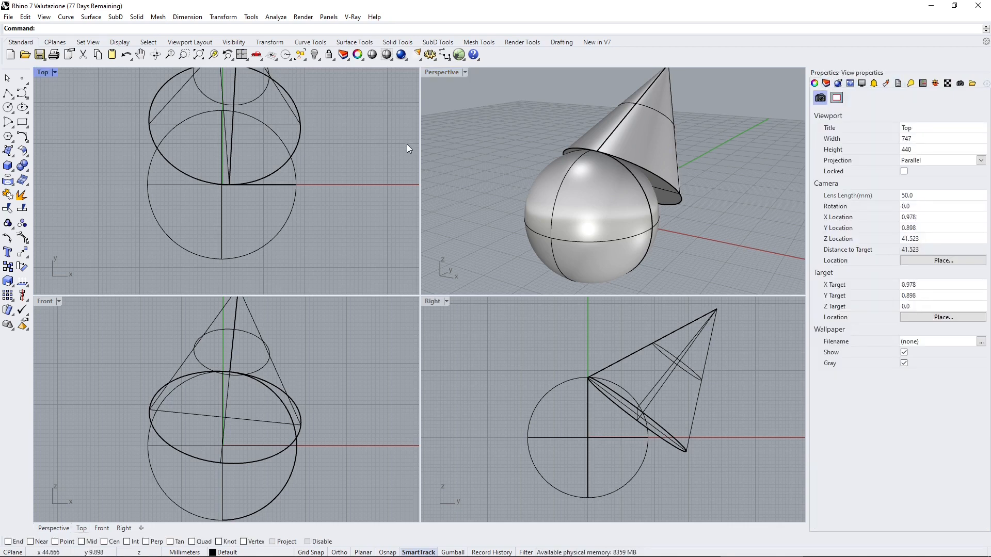
{"action": "scroll", "coordinate": [266, 124], "scroll_direction": "up", "scroll_amount": 3}
{"action": "left_click", "coordinate": [546, 160]}
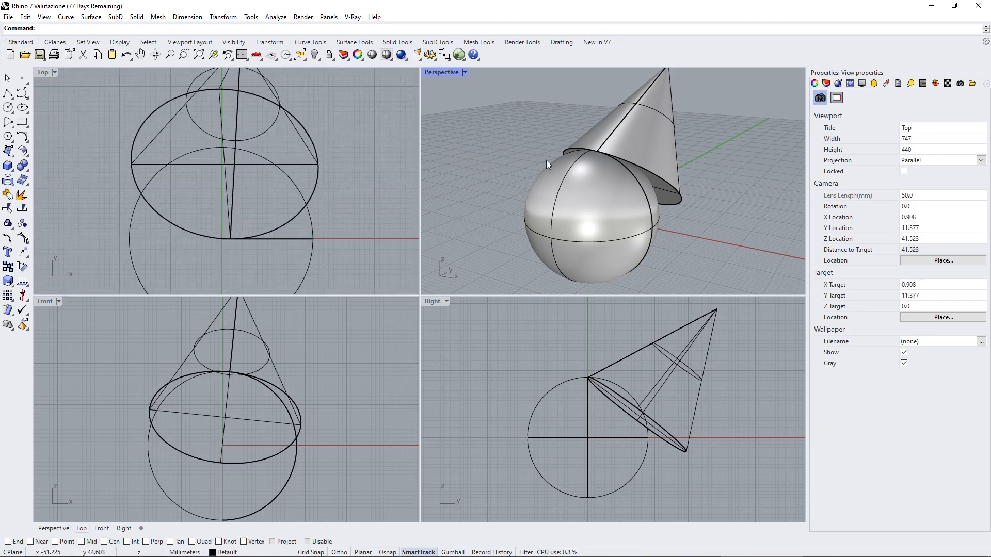
{"action": "scroll", "coordinate": [546, 160], "scroll_direction": "up", "scroll_amount": 3}
{"action": "left_click", "coordinate": [643, 389]}
{"action": "scroll", "coordinate": [642, 392], "scroll_direction": "up", "scroll_amount": 4}
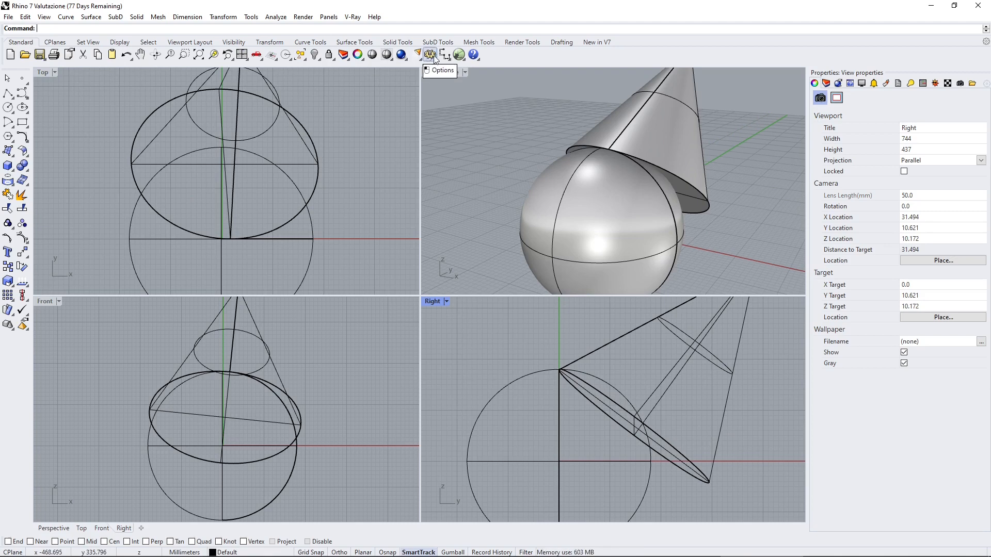
Open the Document Properties and set the current renderer to Rhino Render
{"action": "left_click", "coordinate": [8, 18]}
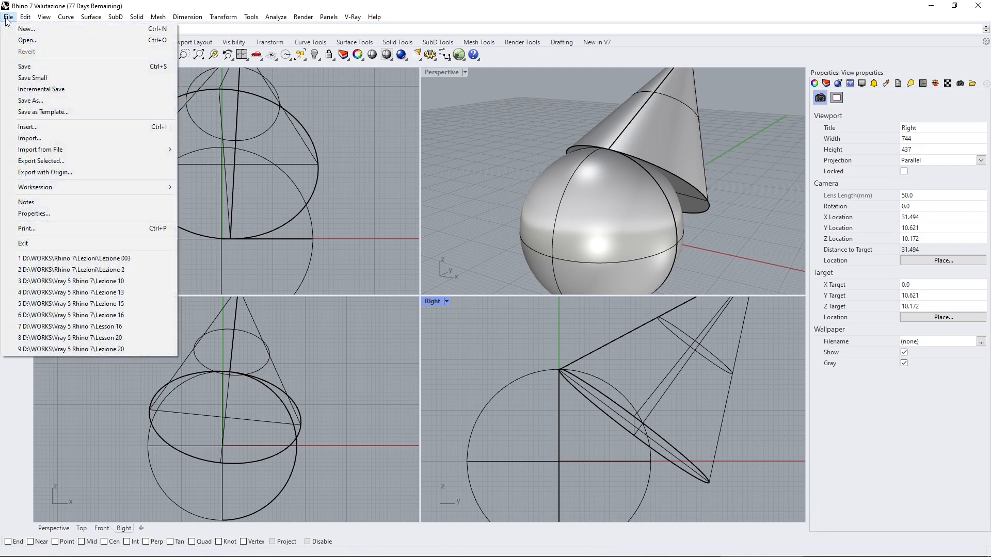
{"action": "left_click", "coordinate": [51, 217]}
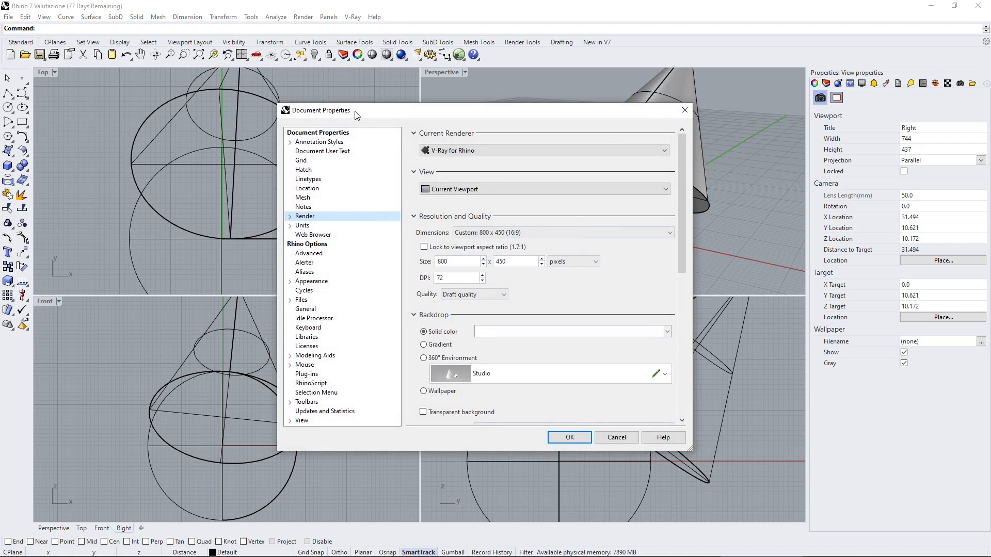
{"action": "left_click_drag", "start_coordinate": [364, 114], "coordinate": [344, 104]}
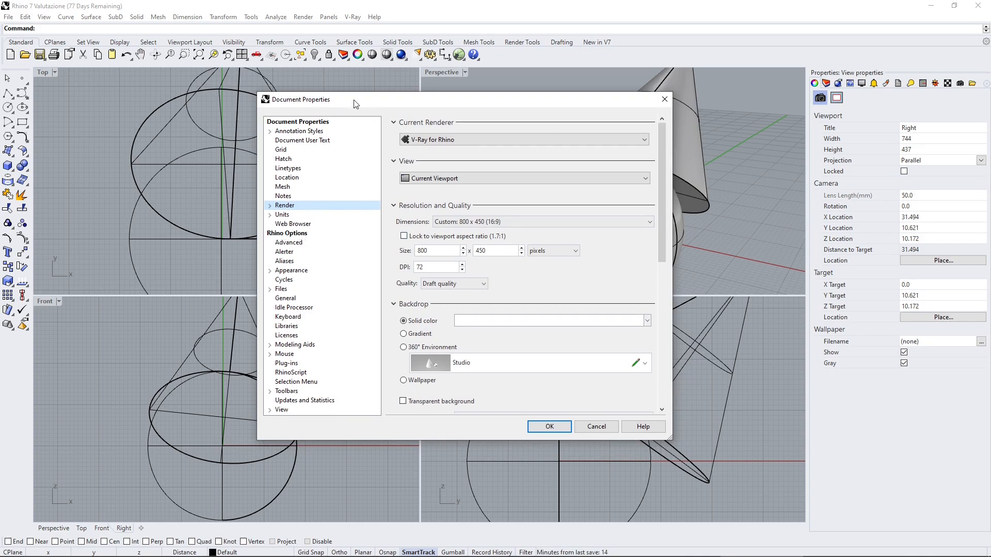
{"action": "left_click_drag", "start_coordinate": [355, 103], "coordinate": [338, 113]}
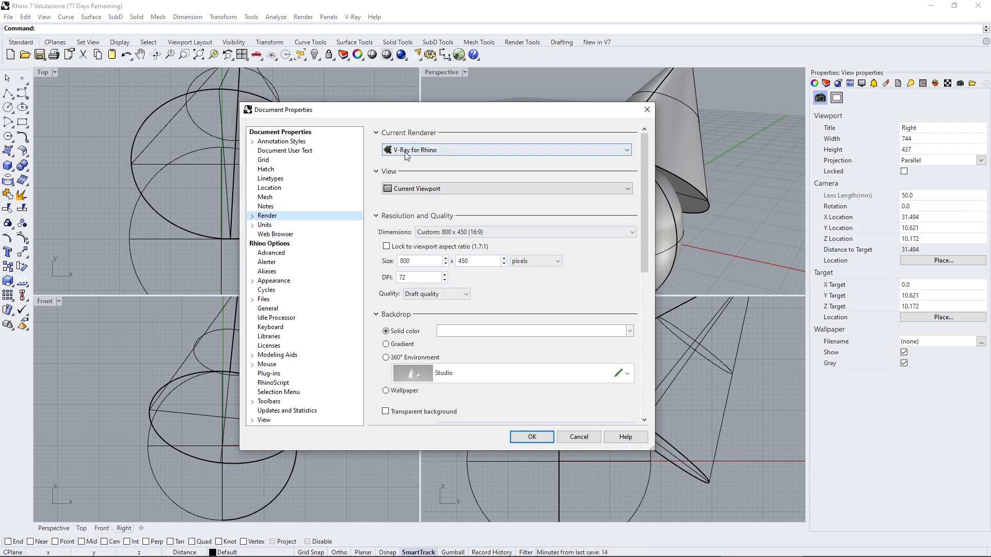
{"action": "left_click", "coordinate": [437, 151]}
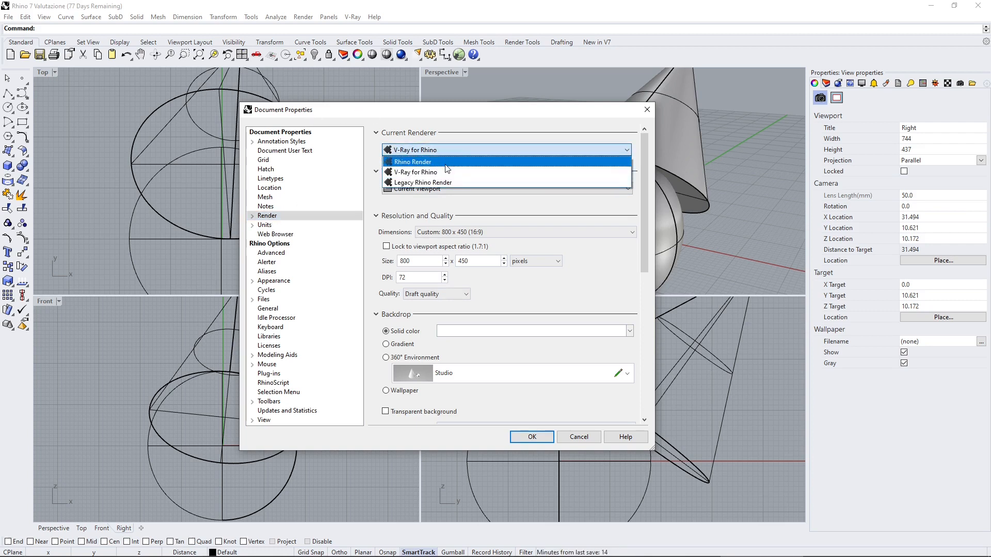
{"action": "left_click", "coordinate": [414, 163]}
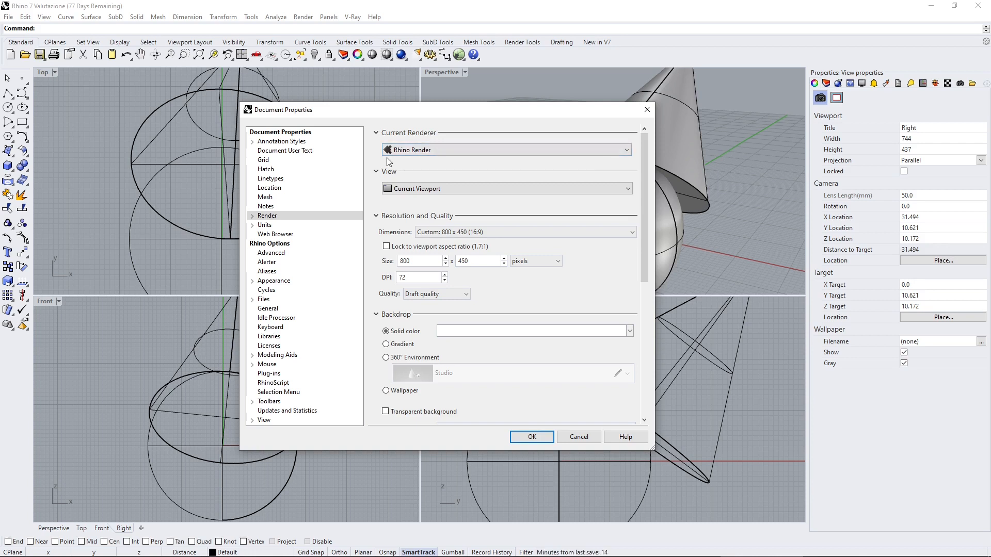
{"action": "left_click_drag", "start_coordinate": [405, 111], "coordinate": [402, 120]}
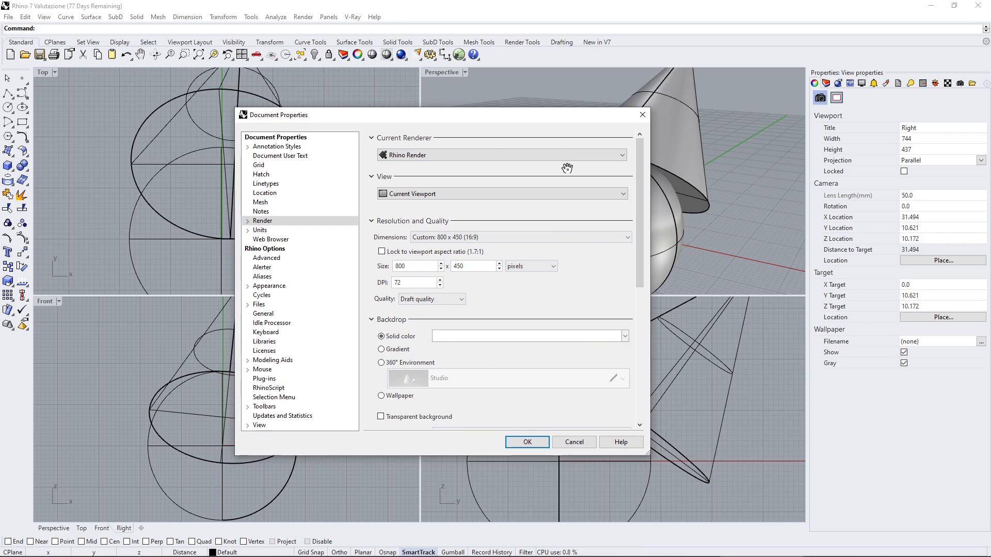
{"action": "left_click_drag", "start_coordinate": [497, 118], "coordinate": [496, 125]}
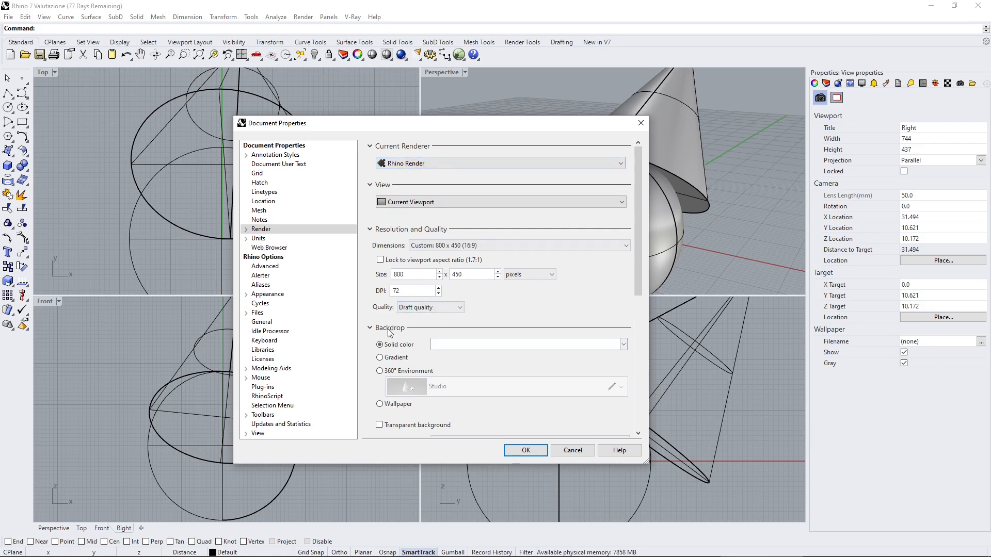
Examine the document's annotation styles, user text, grid, hatch pattern and linetype settings
{"action": "left_click", "coordinate": [269, 156]}
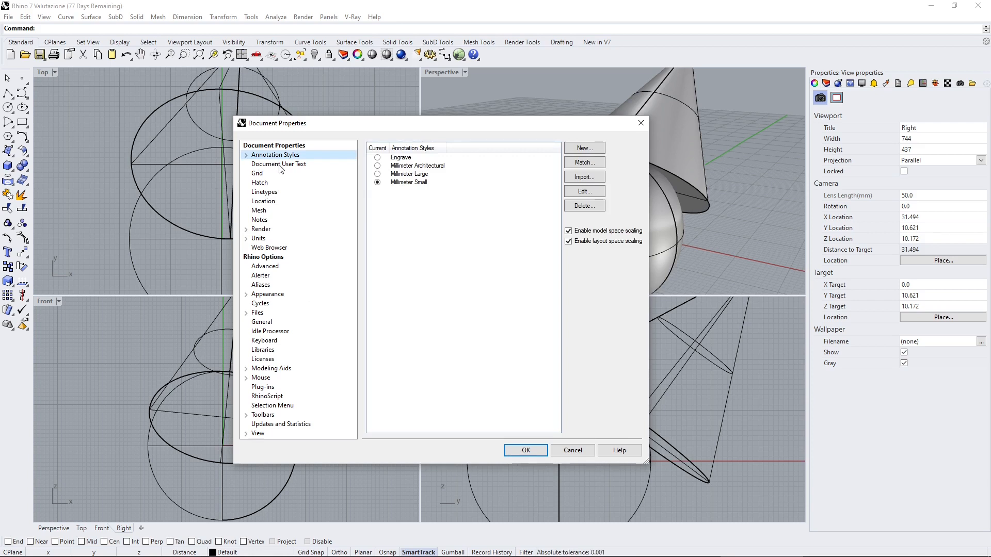
{"action": "left_click", "coordinate": [279, 164]}
{"action": "left_click", "coordinate": [272, 175]}
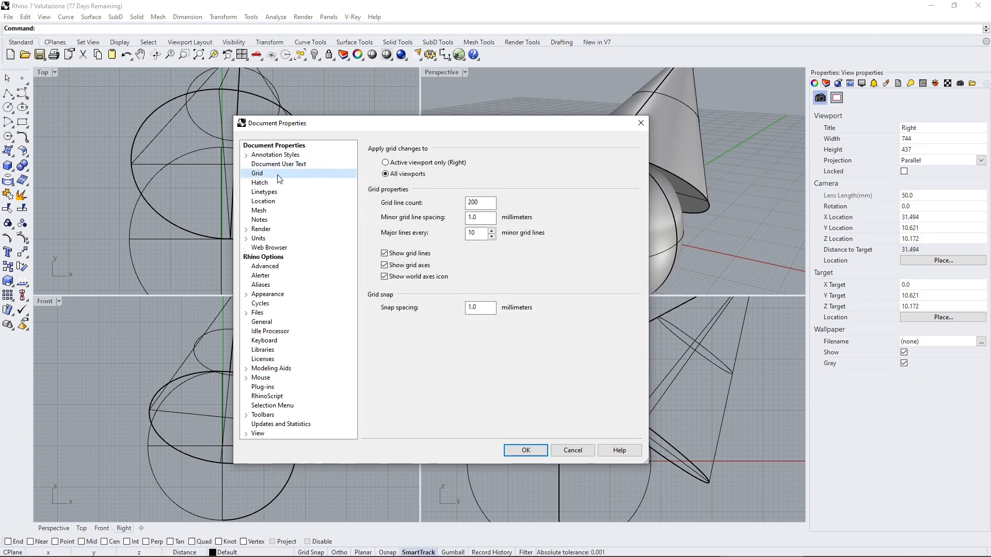
{"action": "left_click_drag", "start_coordinate": [547, 131], "coordinate": [281, 150]}
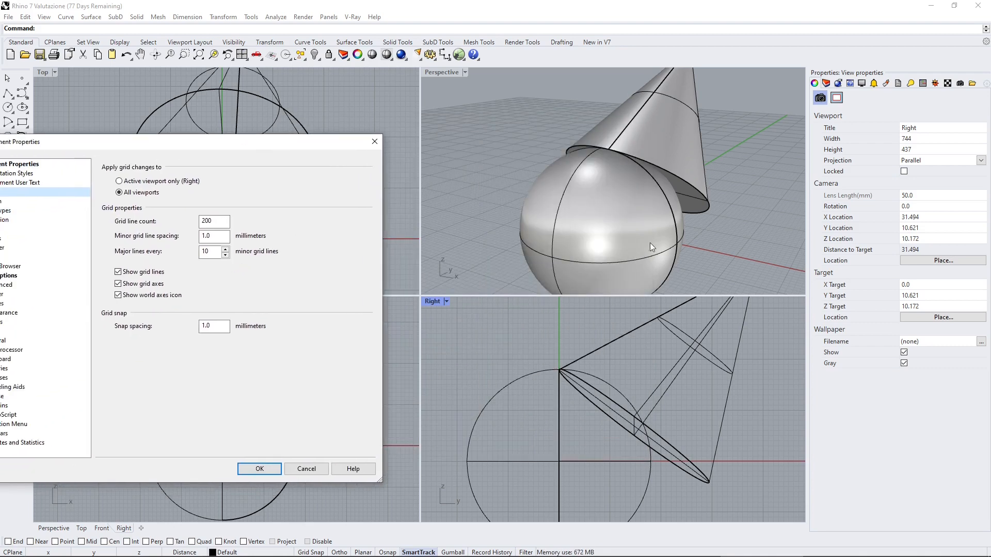
{"action": "mouse_move", "coordinate": [266, 153]}
{"action": "left_mouse_down"}
{"action": "mouse_move", "coordinate": [398, 149]}
{"action": "mouse_move", "coordinate": [496, 128]}
{"action": "left_mouse_up"}
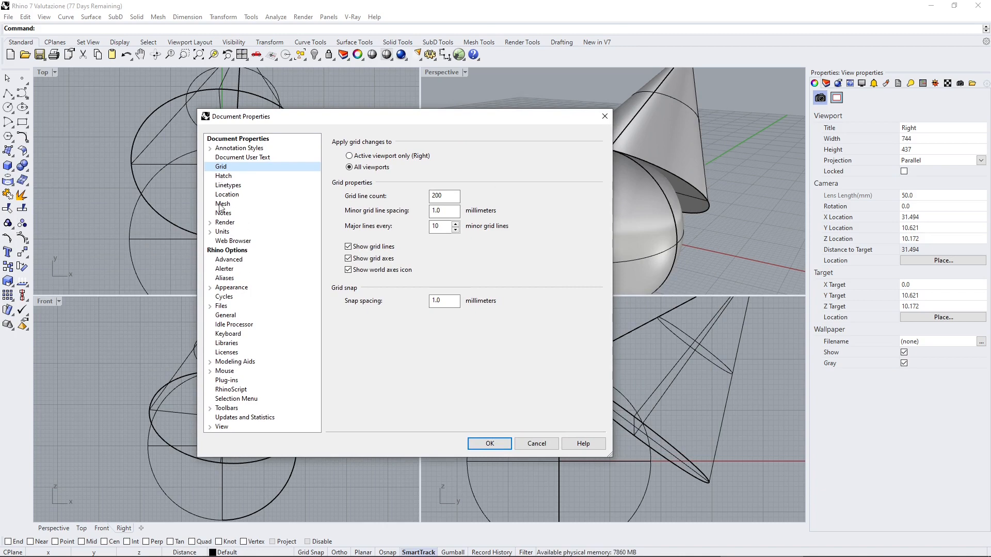
{"action": "left_click", "coordinate": [225, 180]}
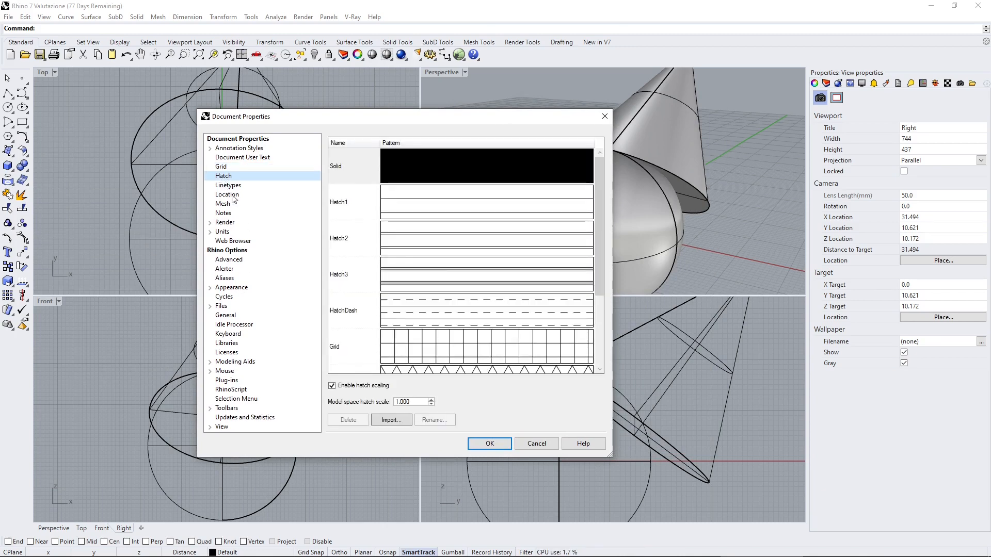
{"action": "scroll", "coordinate": [444, 274], "scroll_direction": "down", "scroll_amount": 3}
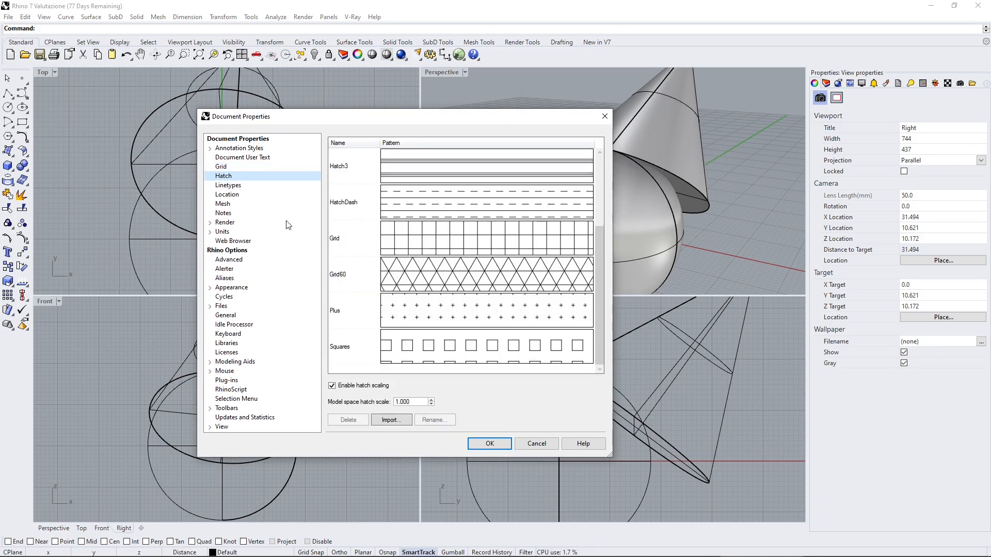
{"action": "scroll", "coordinate": [432, 249], "scroll_direction": "up", "scroll_amount": 3}
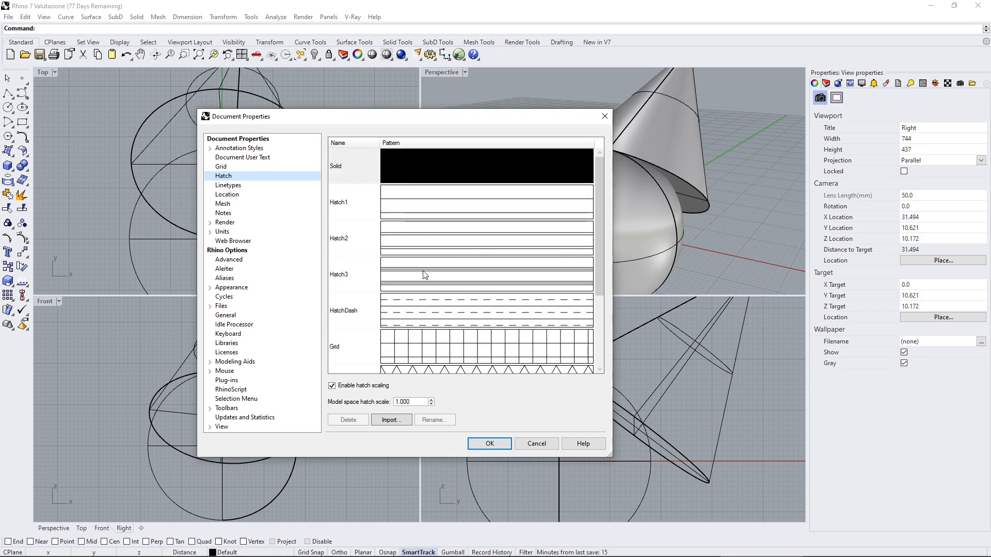
{"action": "left_click", "coordinate": [234, 187]}
Set the document's location on the world map near Rome, at latitude 41.3 and longitude 11.0
{"action": "left_click", "coordinate": [237, 197]}
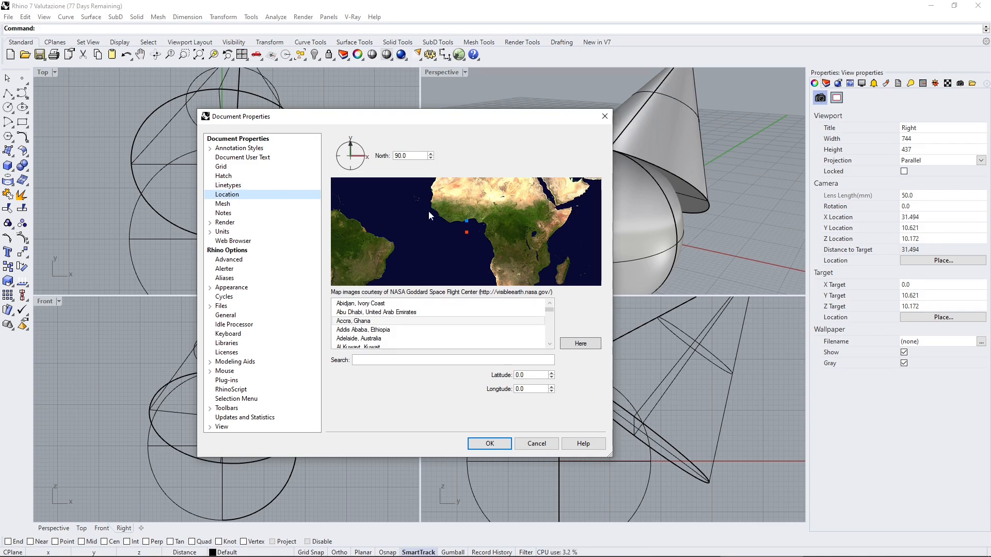
{"action": "left_click_drag", "start_coordinate": [450, 201], "coordinate": [437, 256]}
{"action": "left_click", "coordinate": [476, 205]}
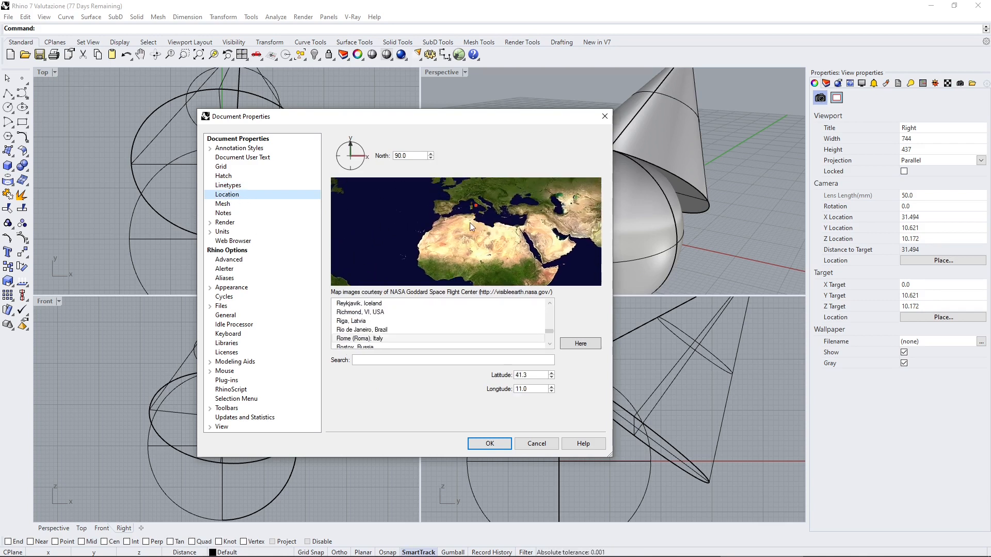
{"action": "mouse_move", "coordinate": [469, 222]}
{"action": "left_mouse_down"}
{"action": "mouse_move", "coordinate": [418, 248]}
{"action": "mouse_move", "coordinate": [438, 224]}
{"action": "left_mouse_up"}
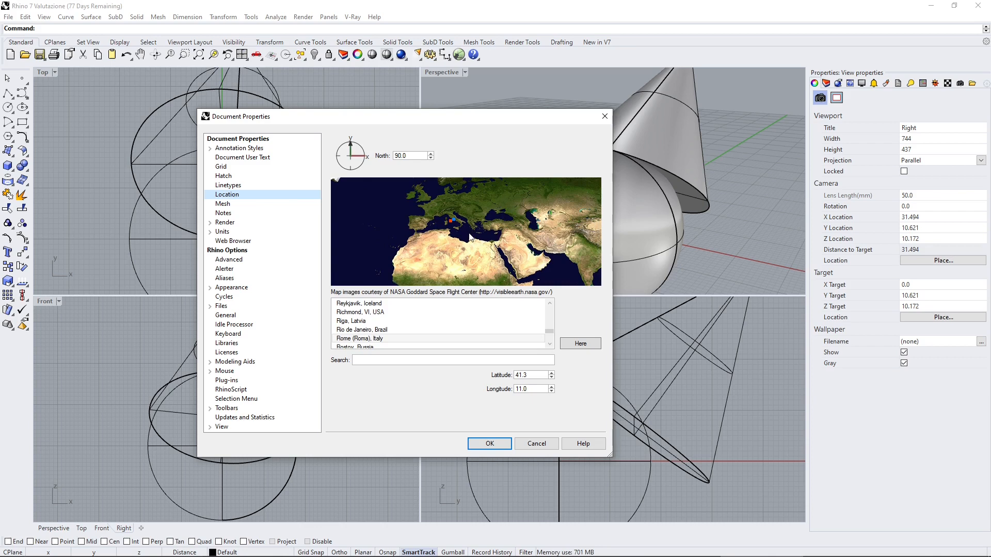
Review the mesh, notes and render settings of the document and set the model units to Centimeters
{"action": "left_click", "coordinate": [239, 203]}
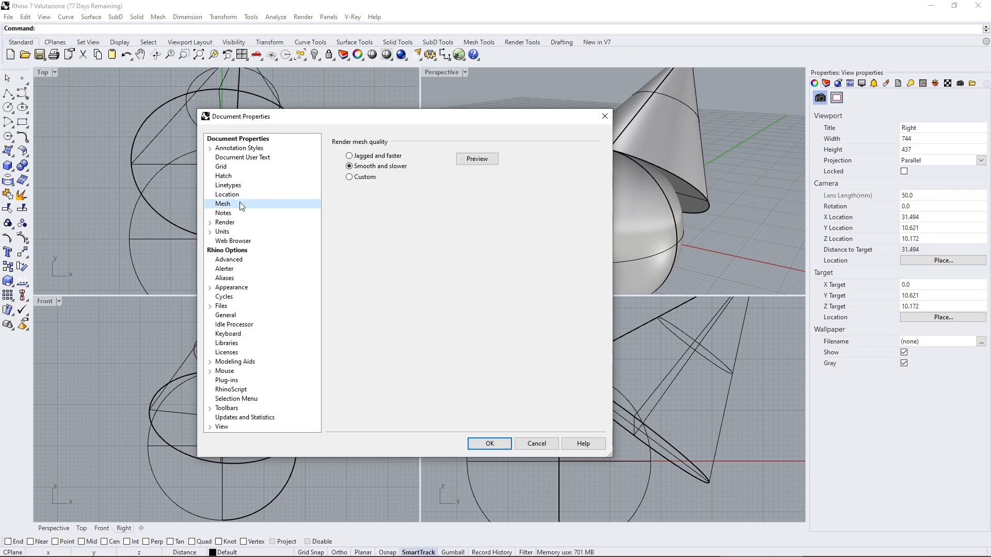
{"action": "left_click", "coordinate": [241, 213]}
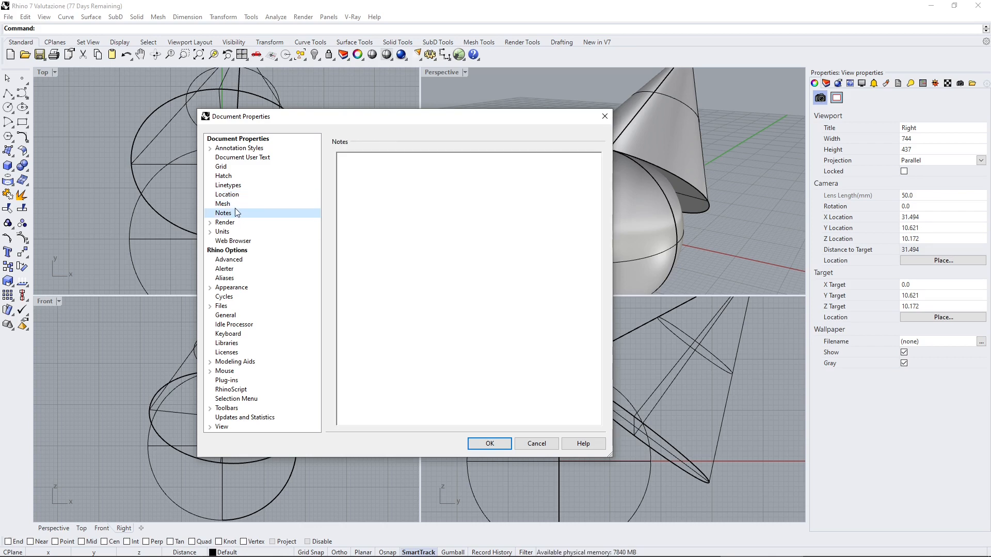
{"action": "left_click", "coordinate": [238, 224]}
{"action": "left_click", "coordinate": [239, 232]}
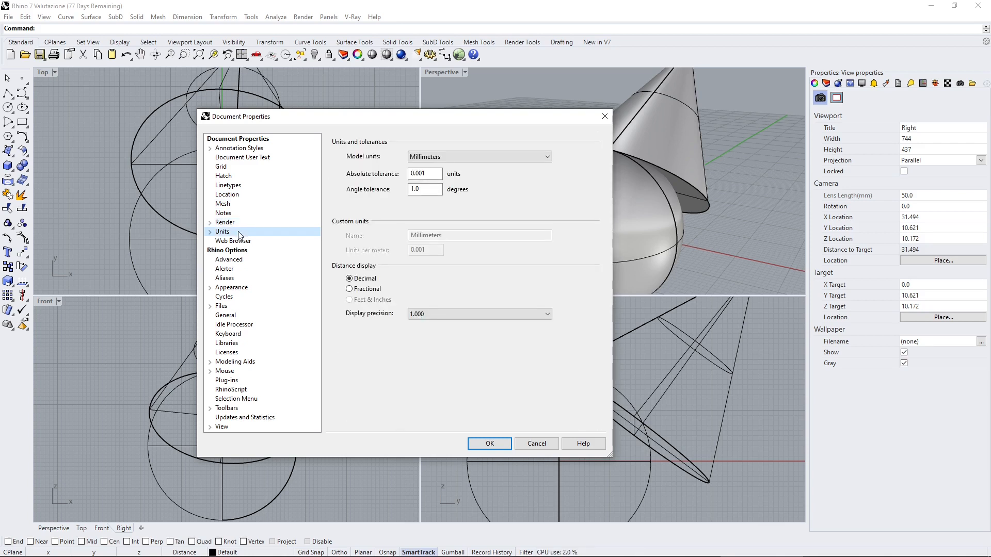
{"action": "left_click_drag", "start_coordinate": [475, 123], "coordinate": [514, 122]}
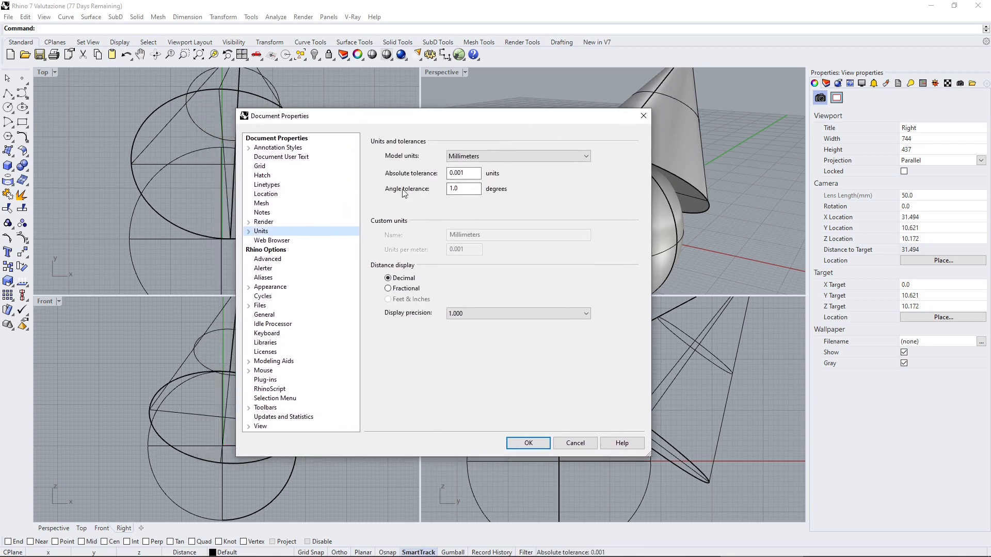
{"action": "left_click", "coordinate": [458, 158]}
{"action": "left_click", "coordinate": [477, 183]}
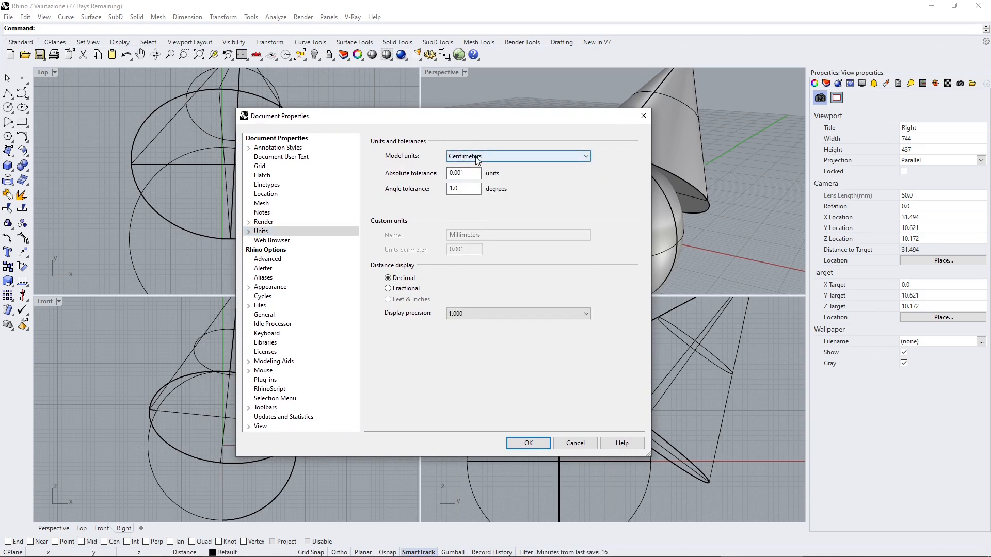
{"action": "left_click", "coordinate": [476, 157]}
{"action": "left_click", "coordinate": [475, 158]}
Set the angle tolerance to 0.1 degrees and try the Fractional distance display before choosing Decimal again
{"action": "left_click", "coordinate": [461, 176]}
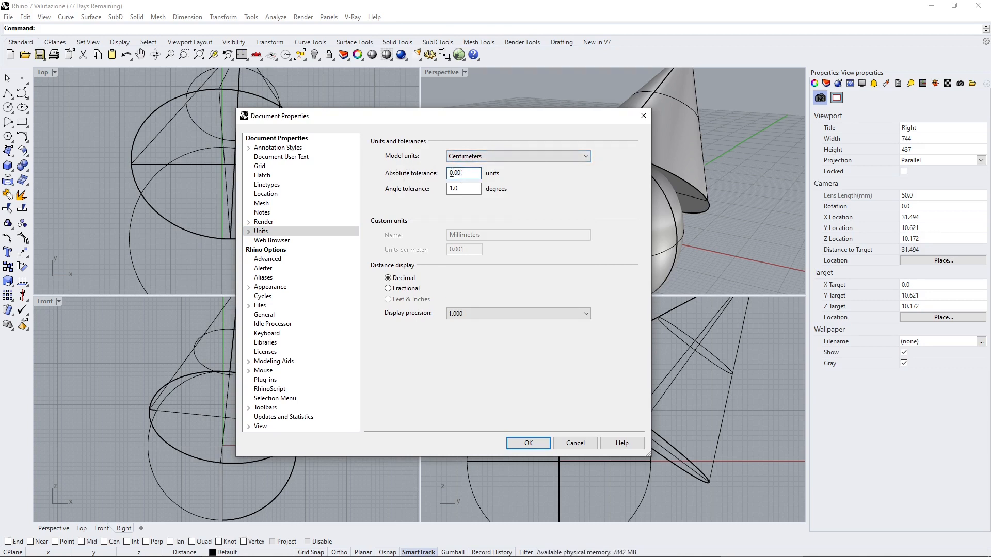
{"action": "left_click_drag", "start_coordinate": [424, 119], "coordinate": [397, 134]}
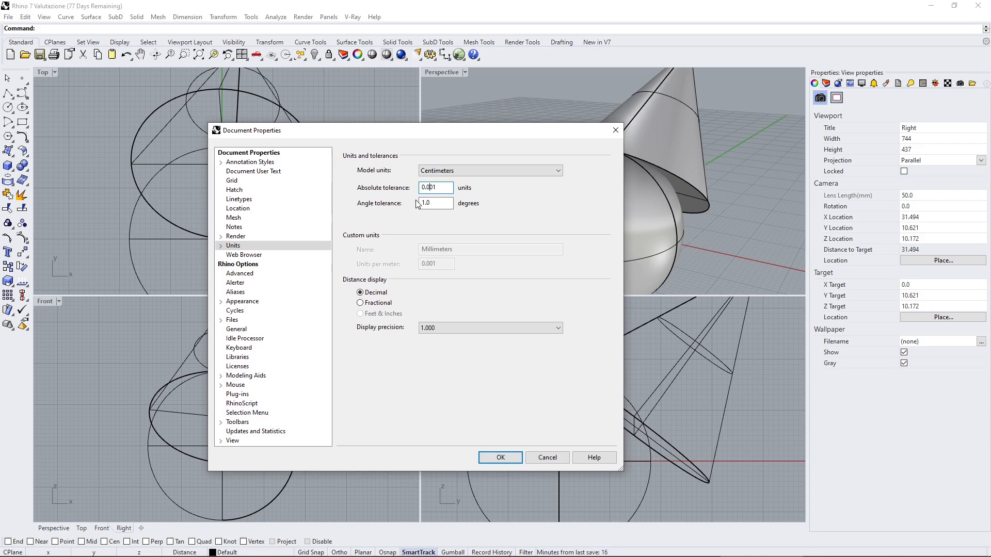
{"action": "left_click", "coordinate": [438, 204]}
{"action": "type", "text": "0.1"}
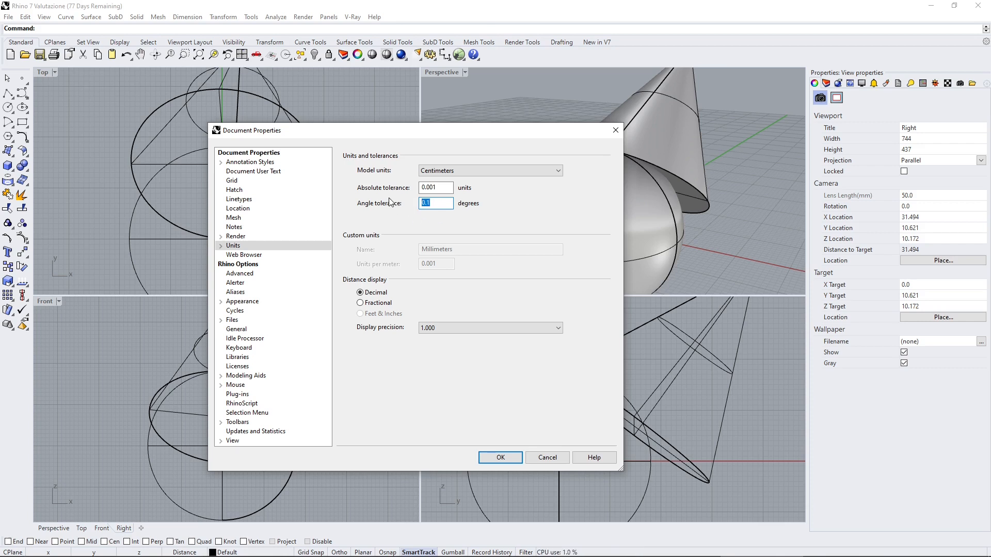
{"action": "left_click", "coordinate": [373, 304]}
{"action": "left_click", "coordinate": [375, 295]}
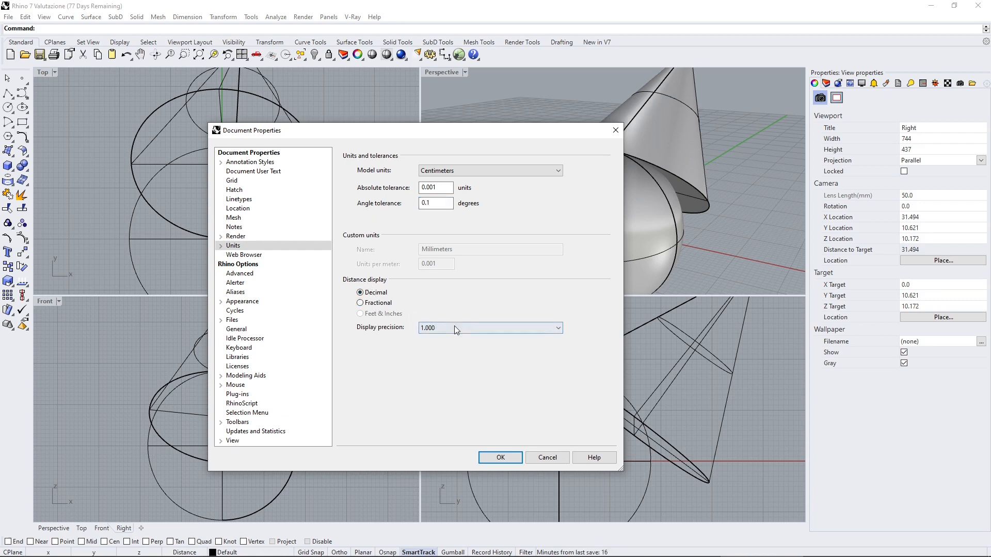
In the advanced Rhino options, set the ChooseOneObject highlight color to yellow, hex #FFD600
{"action": "left_click", "coordinate": [246, 267]}
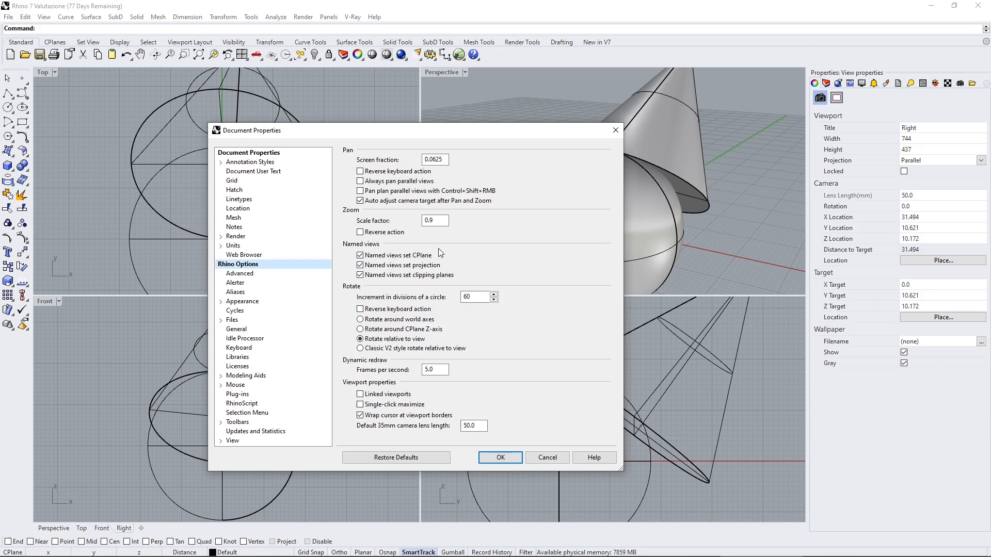
{"action": "left_click_drag", "start_coordinate": [389, 130], "coordinate": [403, 128]}
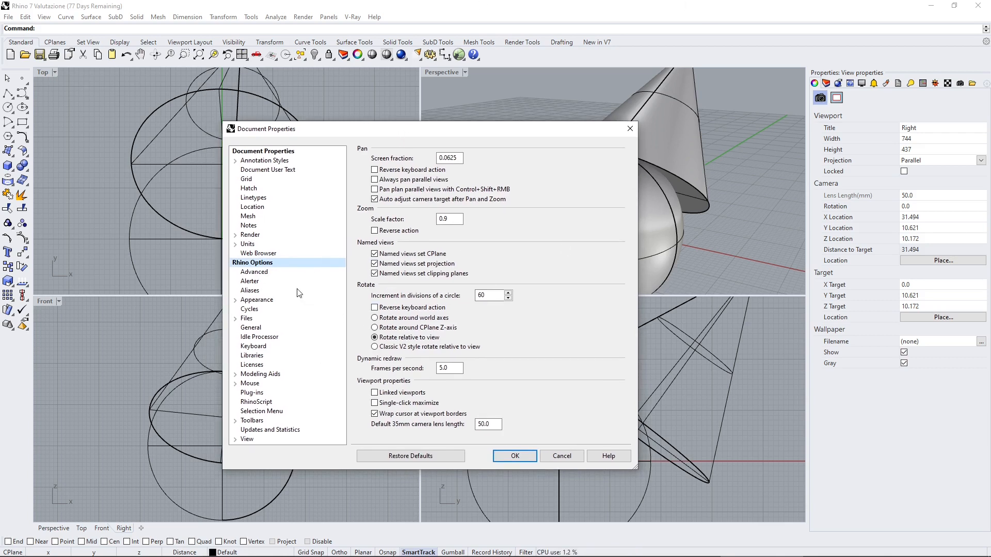
{"action": "left_click", "coordinate": [263, 272]}
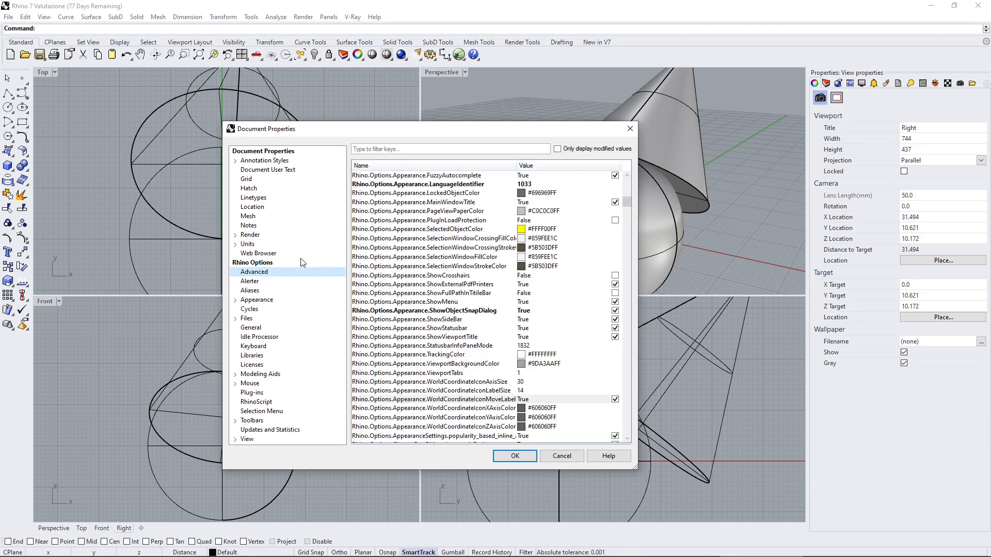
{"action": "scroll", "coordinate": [494, 259], "scroll_direction": "down", "scroll_amount": 3}
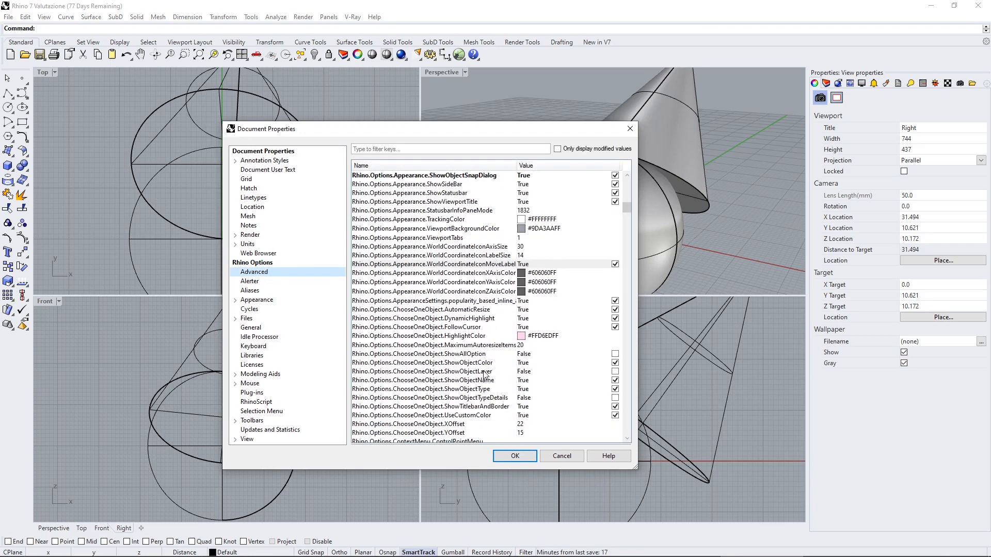
{"action": "scroll", "coordinate": [485, 375], "scroll_direction": "down", "scroll_amount": 4}
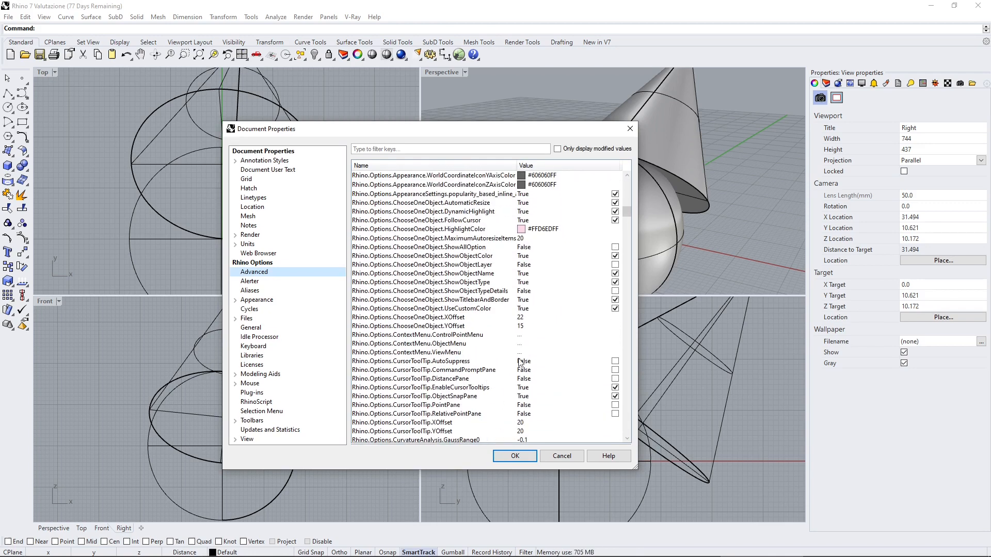
{"action": "left_click", "coordinate": [523, 231]}
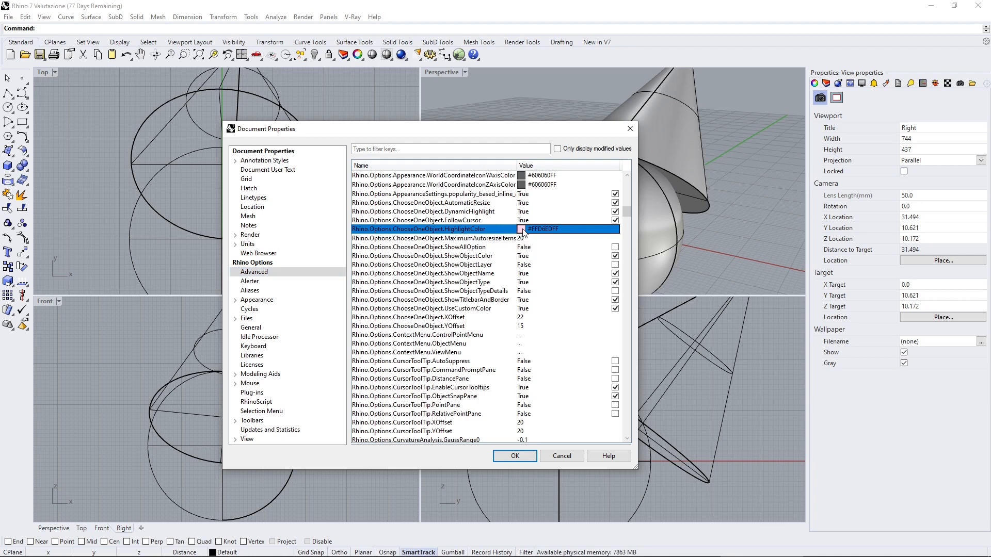
{"action": "double_click", "coordinate": [523, 232]}
{"action": "left_click", "coordinate": [511, 269]}
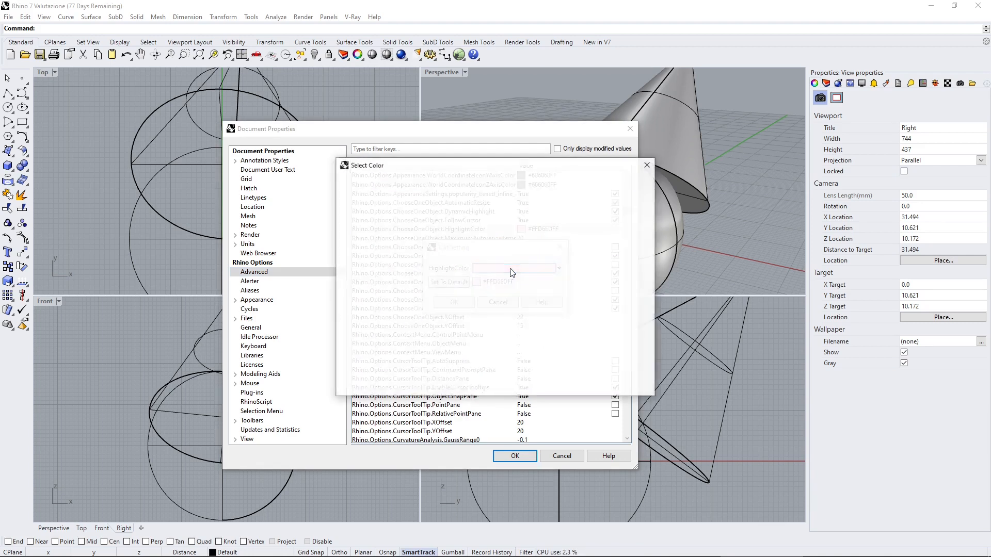
{"action": "left_click", "coordinate": [587, 307]}
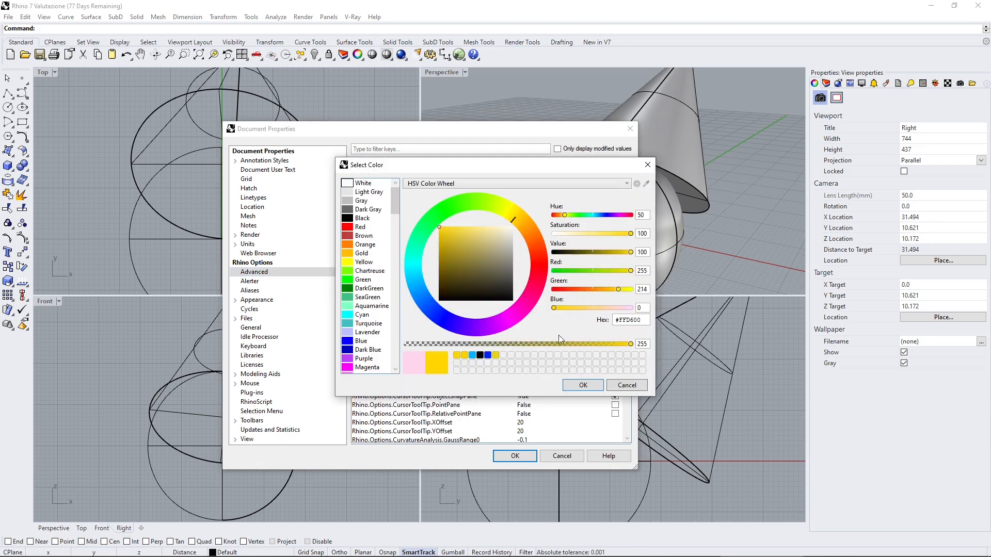
{"action": "left_click", "coordinate": [577, 385]}
{"action": "left_click", "coordinate": [440, 305]}
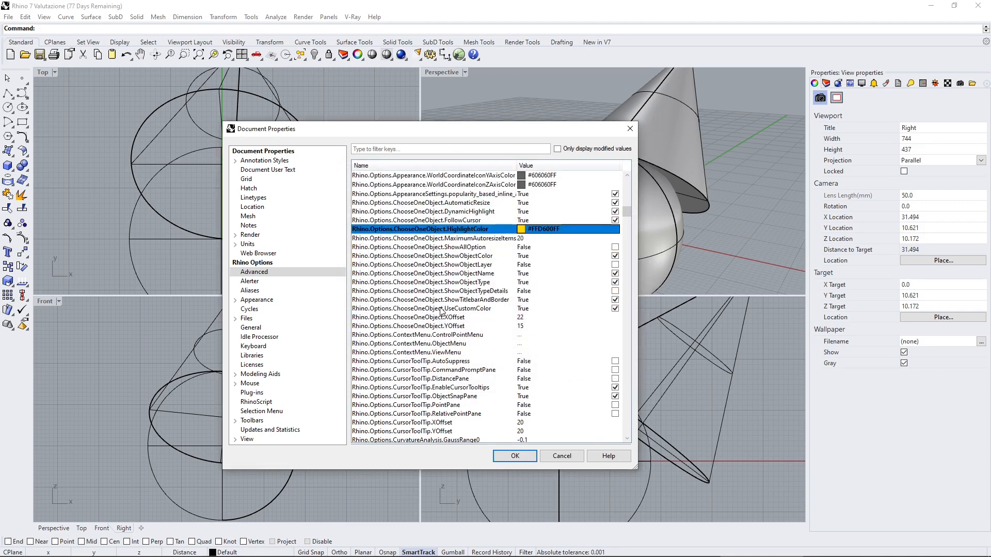
Filter the advanced option keys by "select" and review the Alerter and Aliases settings
{"action": "scroll", "coordinate": [633, 238], "scroll_direction": "down", "scroll_amount": 10}
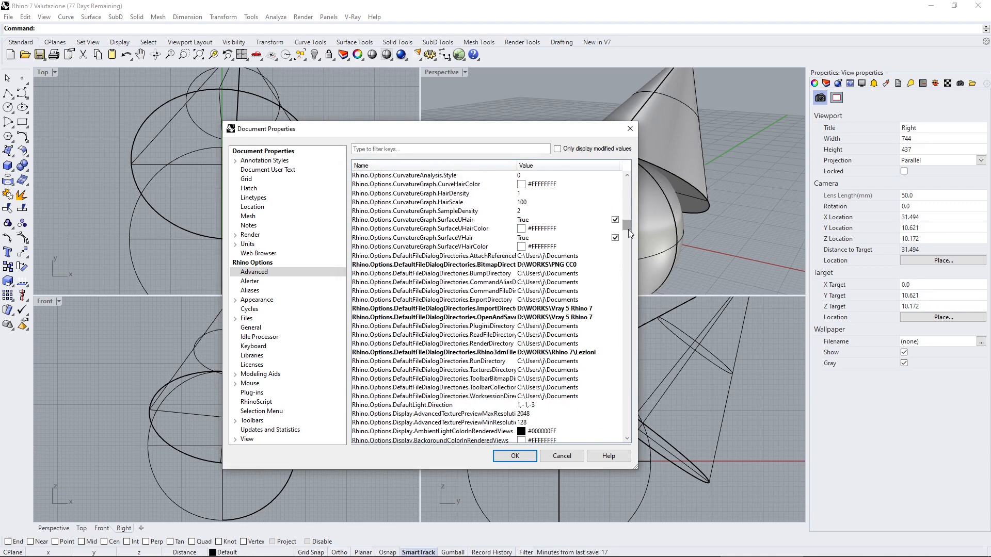
{"action": "scroll", "coordinate": [627, 229], "scroll_direction": "down", "scroll_amount": 20}
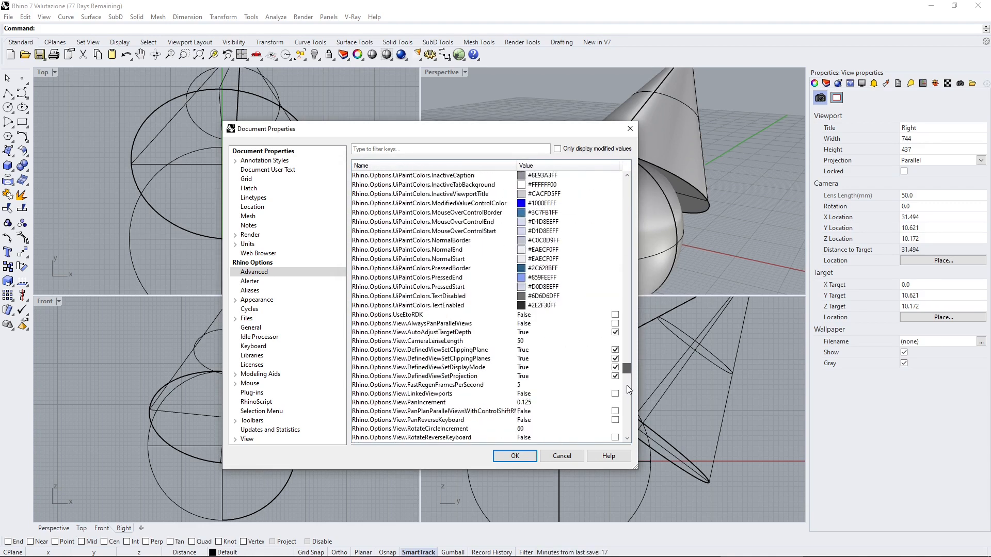
{"action": "scroll", "coordinate": [628, 390], "scroll_direction": "down", "scroll_amount": 10}
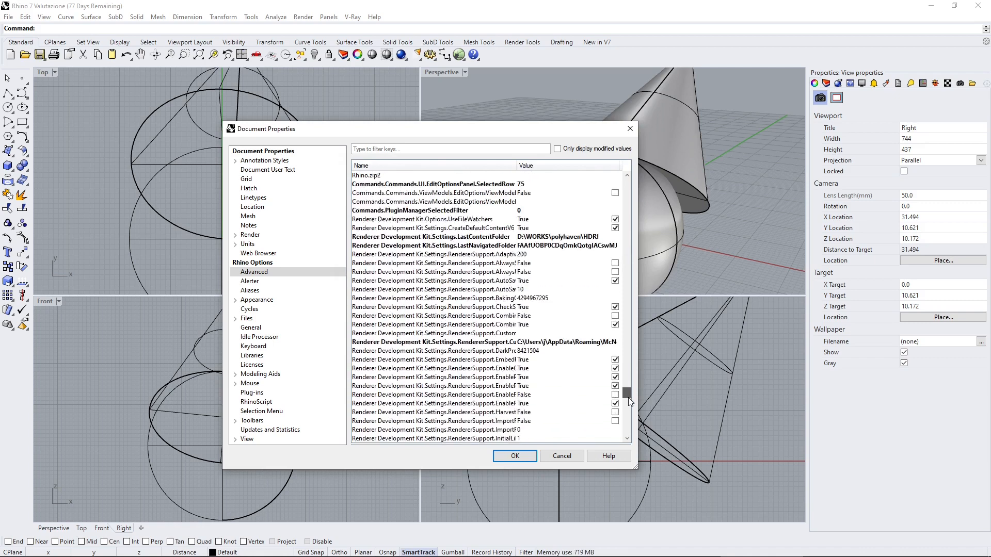
{"action": "left_click", "coordinate": [397, 150]}
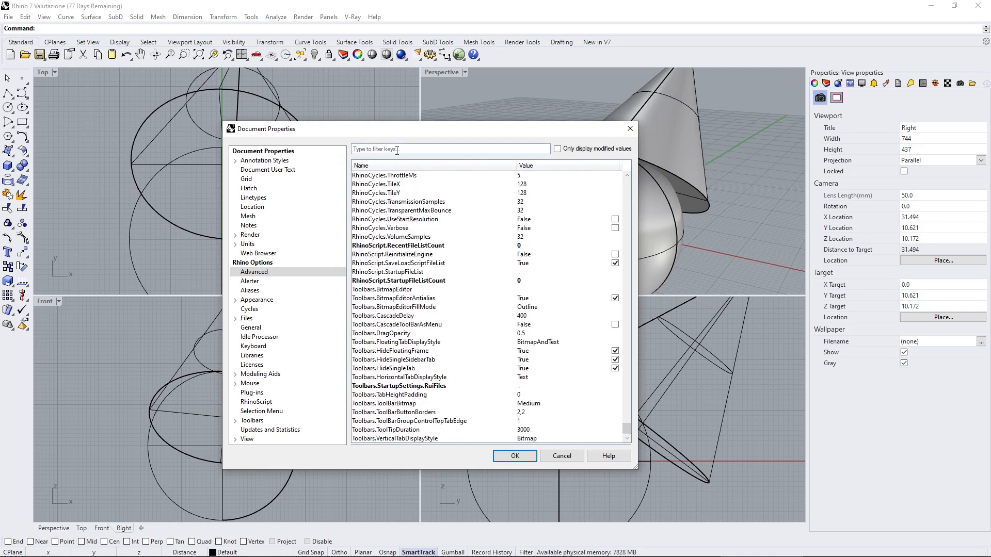
{"action": "type", "text": "select"}
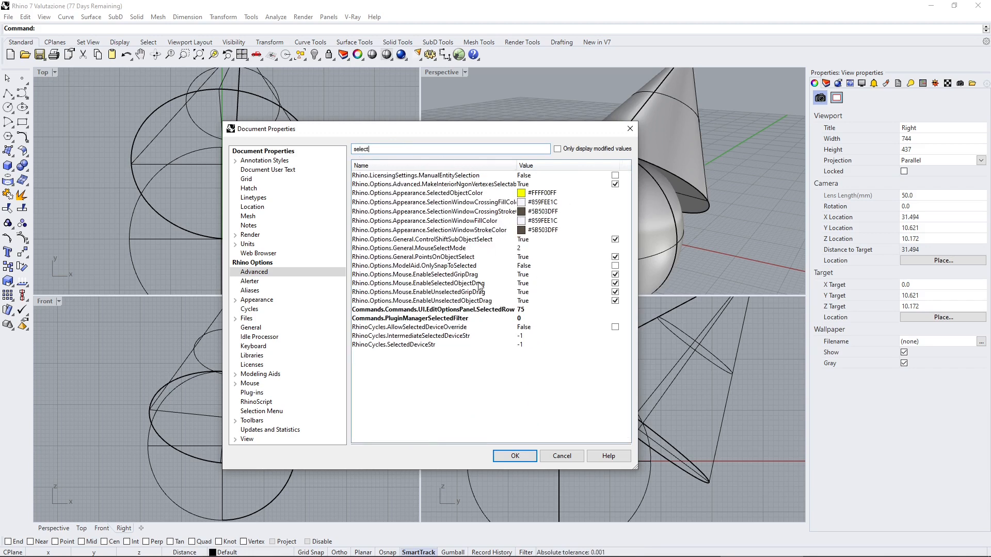
{"action": "left_click", "coordinate": [250, 282]}
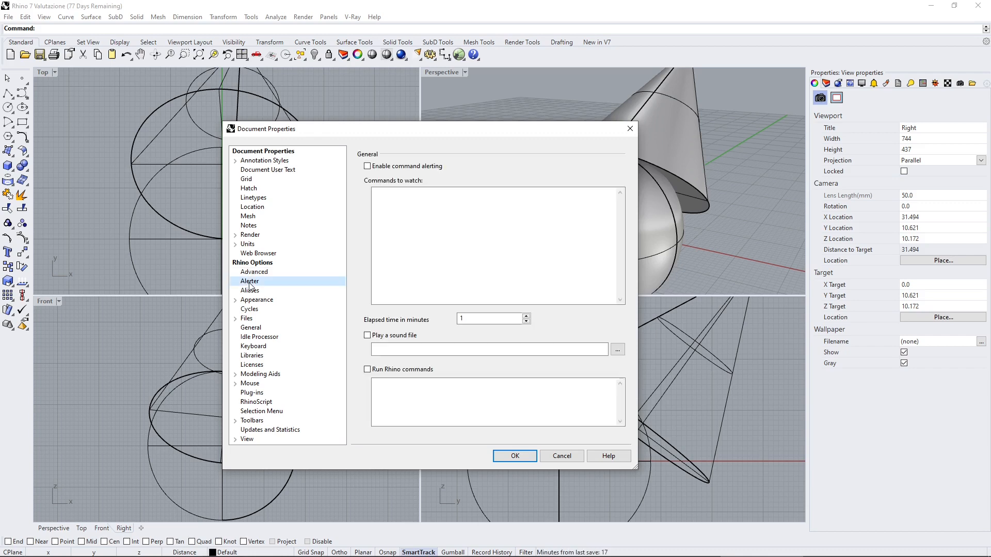
{"action": "left_click", "coordinate": [250, 290]}
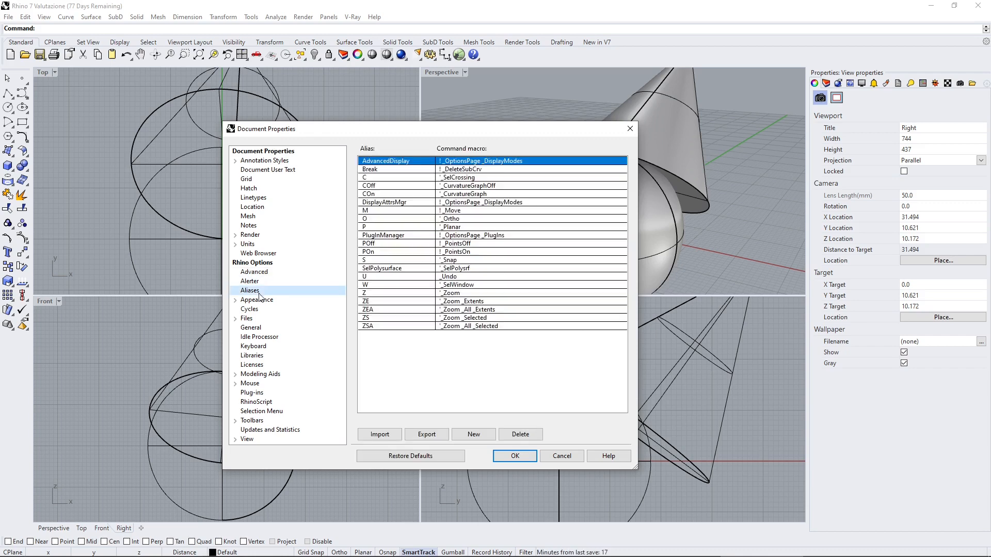
In the Appearance options, set the command prompt's hover color to a bright golden yellow with hue 52
{"action": "left_click", "coordinate": [256, 301]}
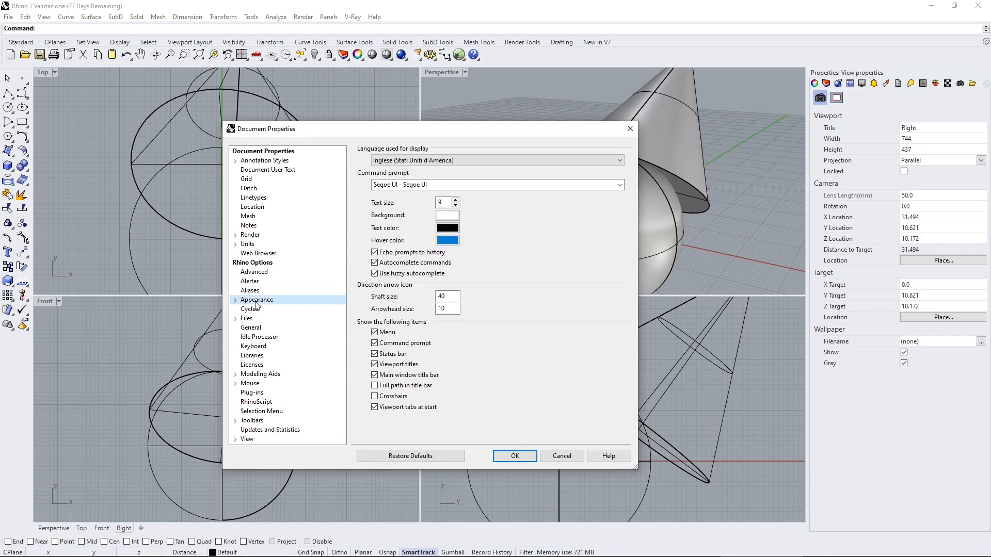
{"action": "left_click", "coordinate": [448, 240]}
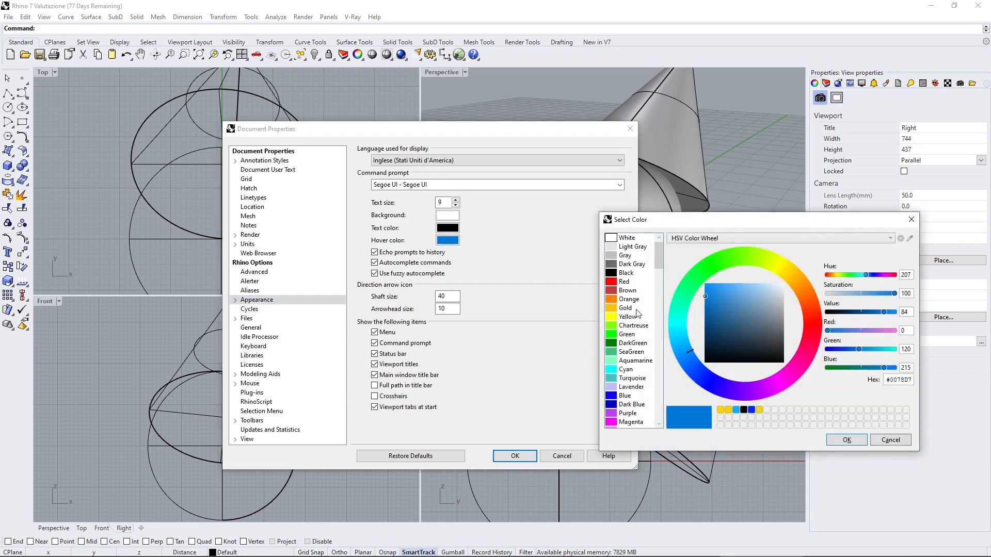
{"action": "left_click", "coordinate": [787, 265]}
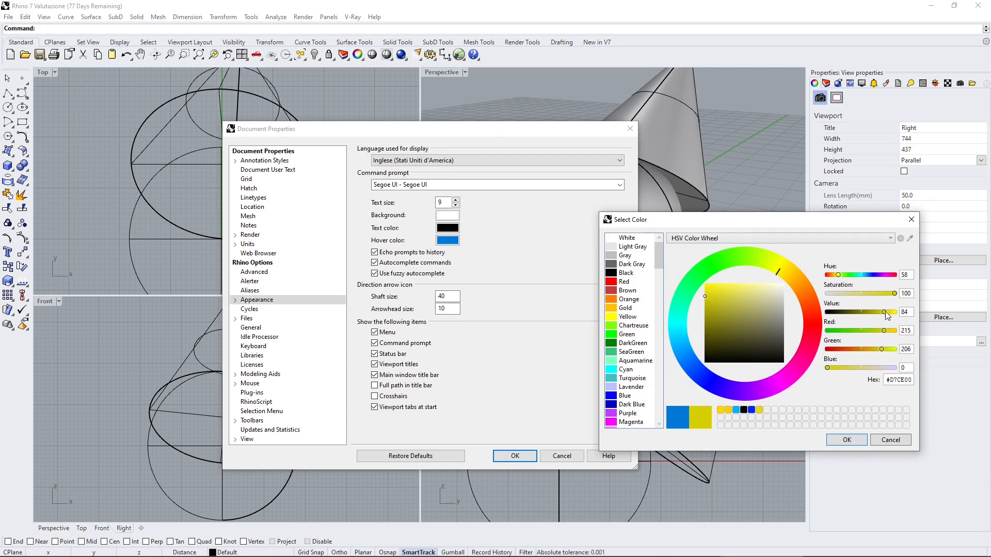
{"action": "left_click", "coordinate": [799, 274]}
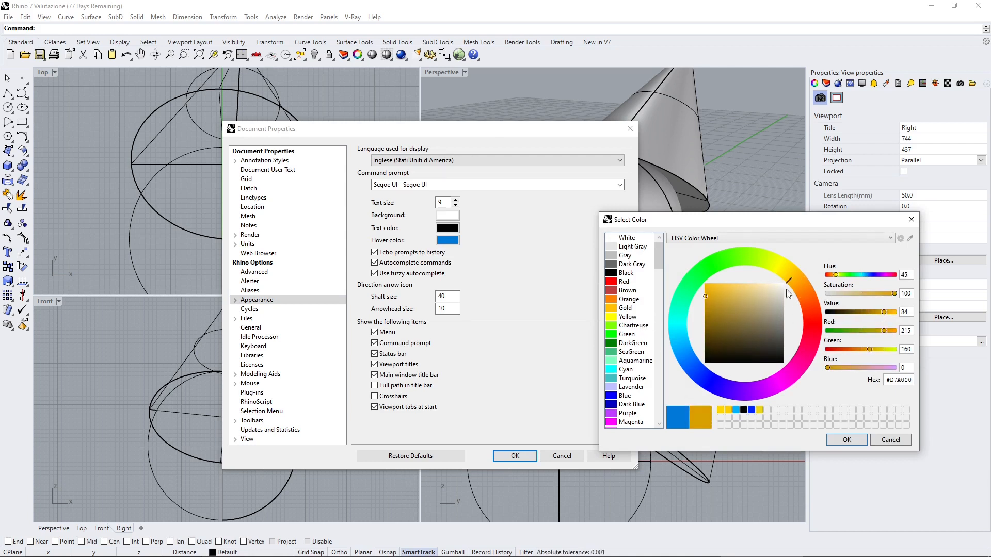
{"action": "left_click", "coordinate": [777, 262]}
{"action": "left_click", "coordinate": [797, 273]}
{"action": "left_click", "coordinate": [789, 268]}
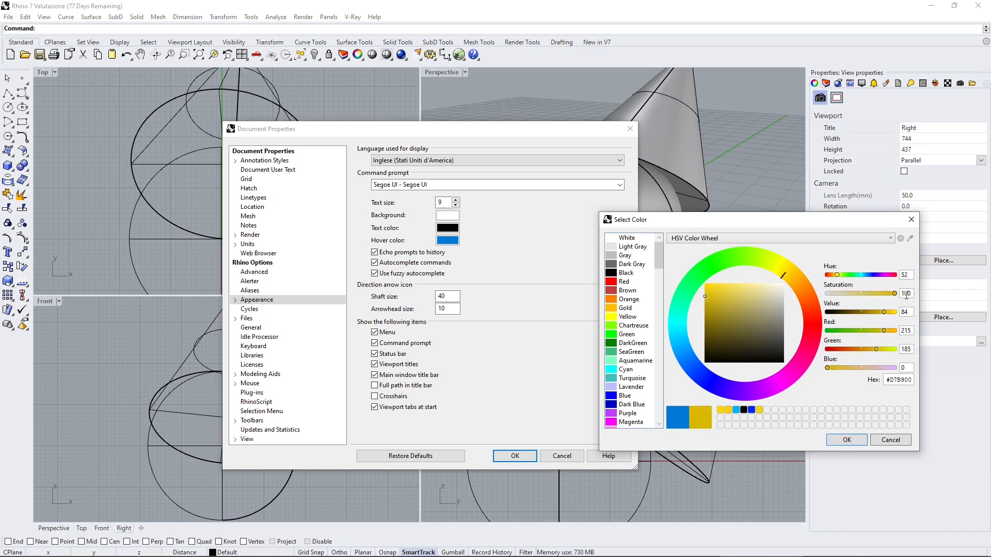
{"action": "left_click", "coordinate": [847, 440]}
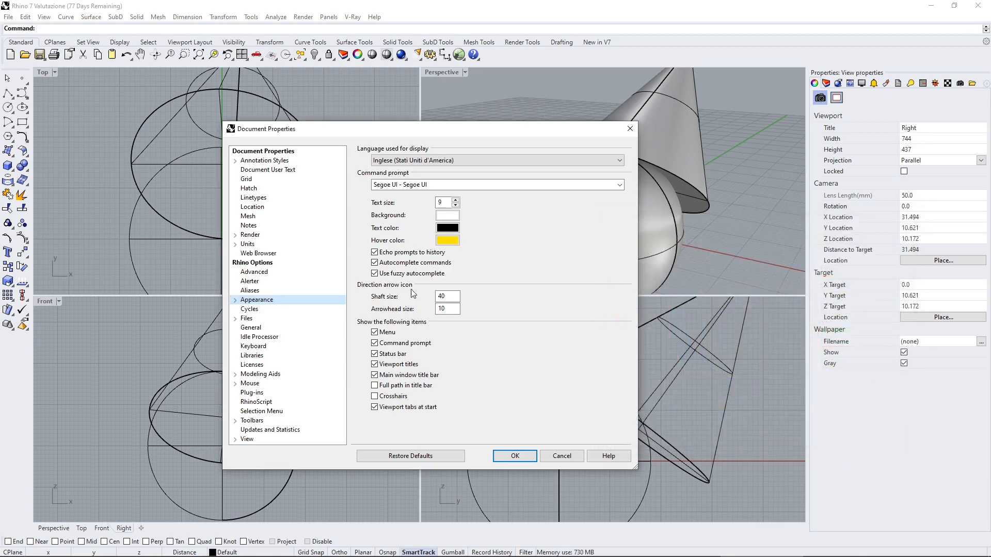
Set the command prompt's text size to 10 and view the Cycles rendering device settings
{"action": "left_click", "coordinate": [389, 186]}
{"action": "left_click", "coordinate": [389, 186]}
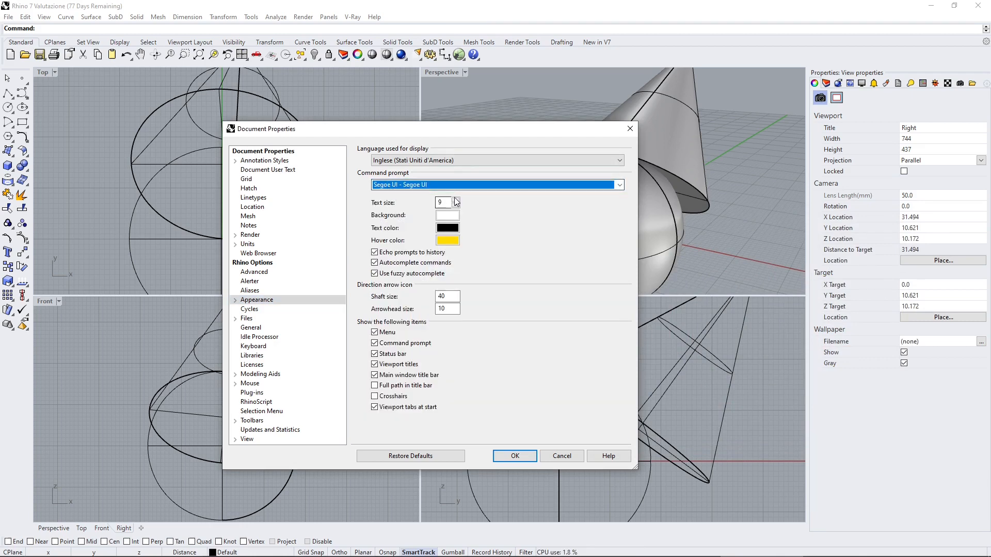
{"action": "key", "text": "Tab"}
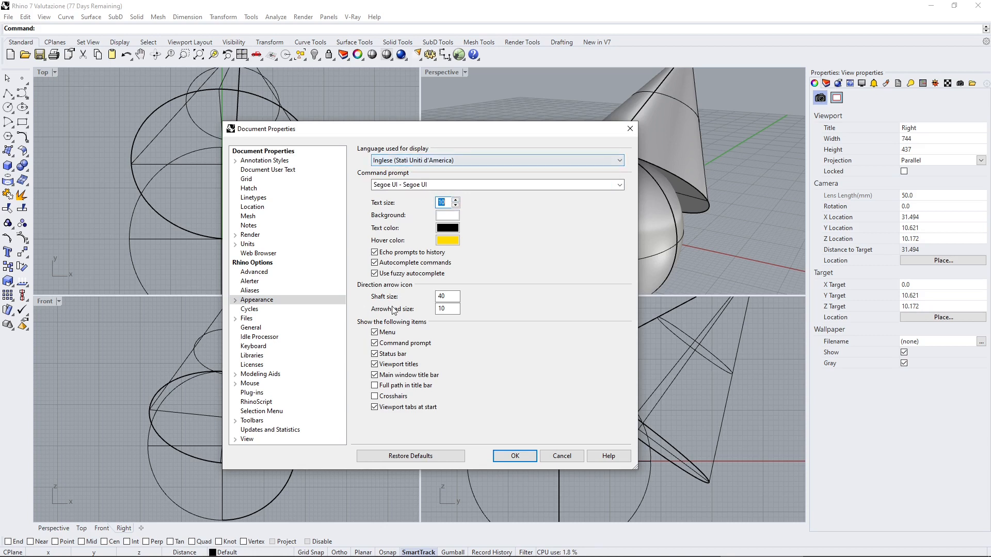
{"action": "left_click", "coordinate": [388, 160]}
{"action": "left_click", "coordinate": [388, 160]}
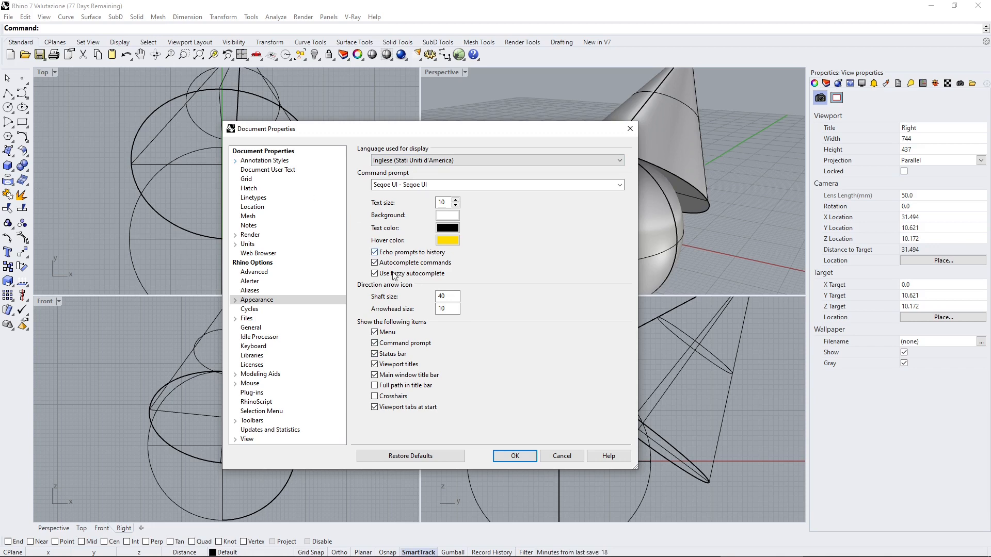
{"action": "left_click", "coordinate": [258, 310]}
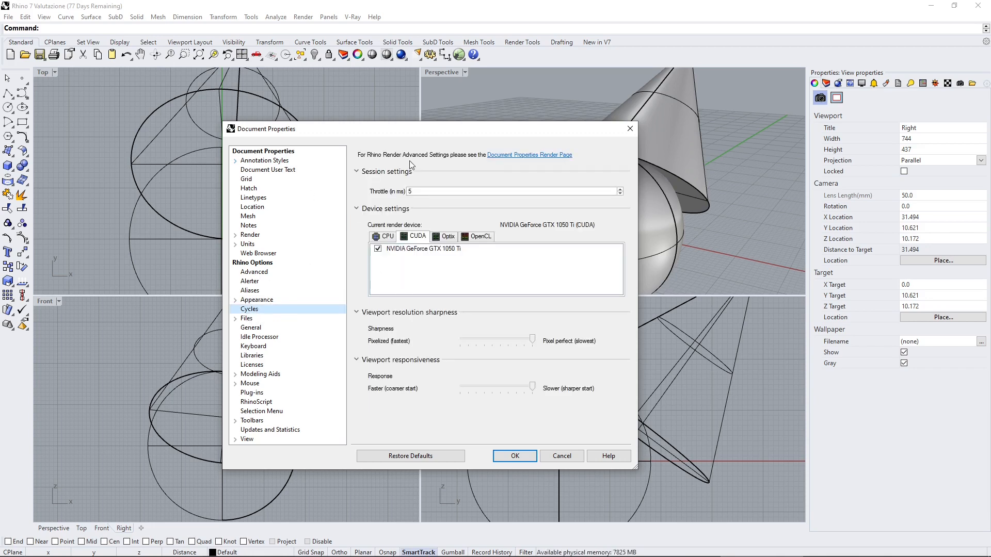
Set autosave to every 10 minutes and include render and analysis meshes in the autosave file
{"action": "left_click", "coordinate": [247, 318]}
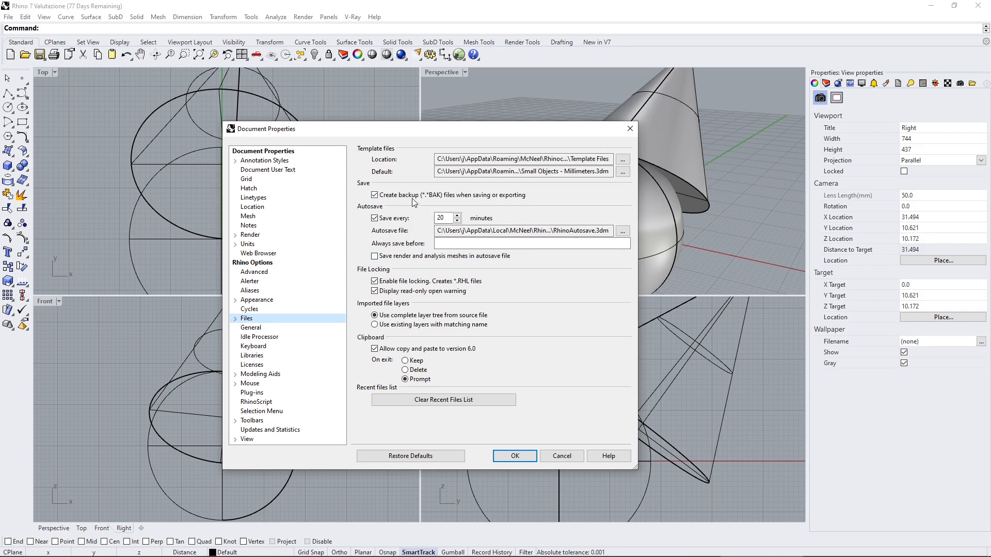
{"action": "double_click", "coordinate": [443, 217]}
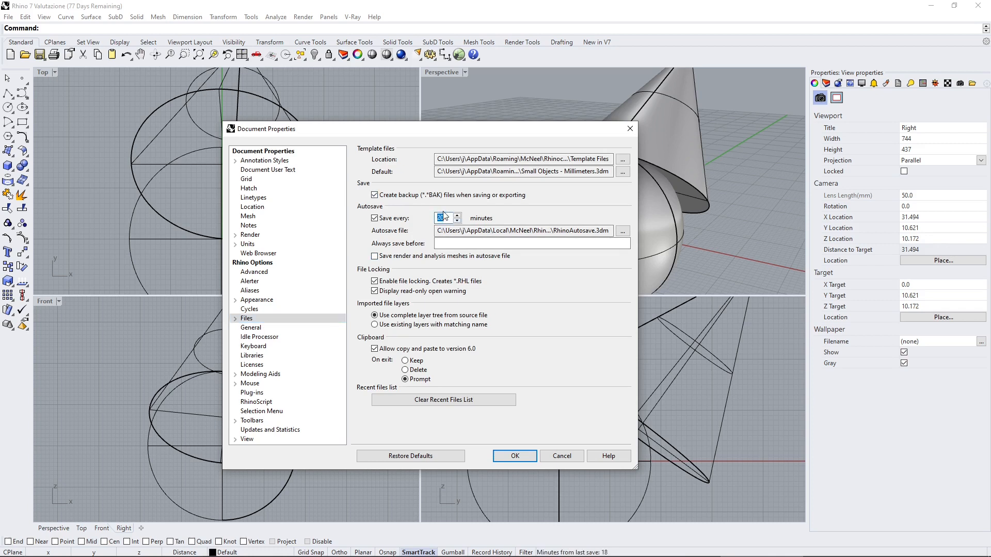
{"action": "type", "text": "10"}
{"action": "left_click", "coordinate": [561, 257]}
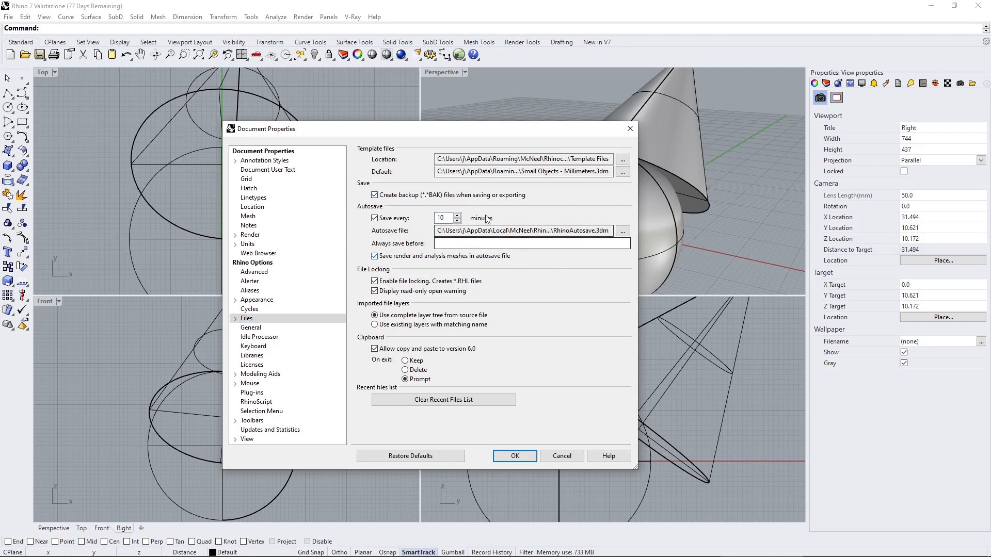
{"action": "double_click", "coordinate": [443, 219]}
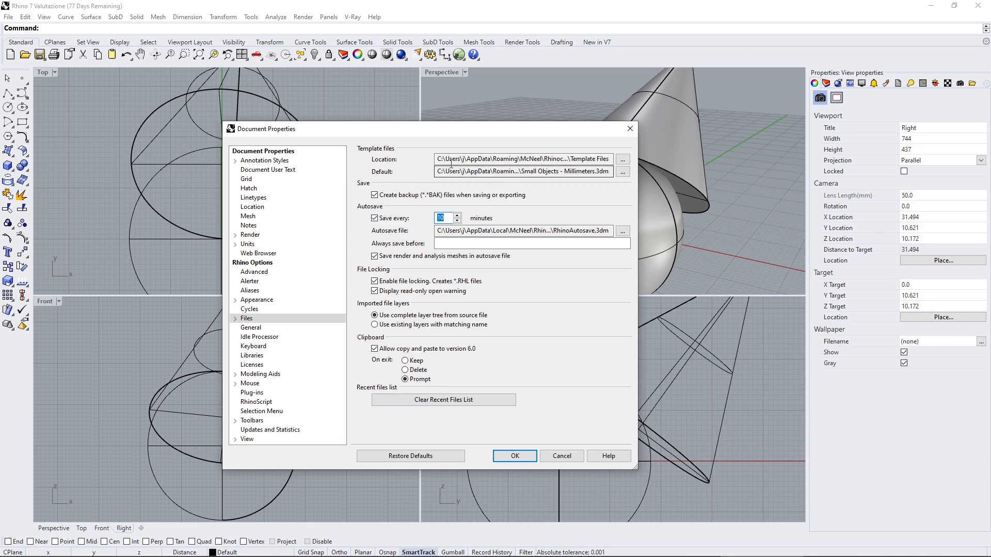
Examine the General and Idle Processor options, the full list of keyboard shortcut macros and the Libraries folder settings
{"action": "left_click", "coordinate": [264, 329]}
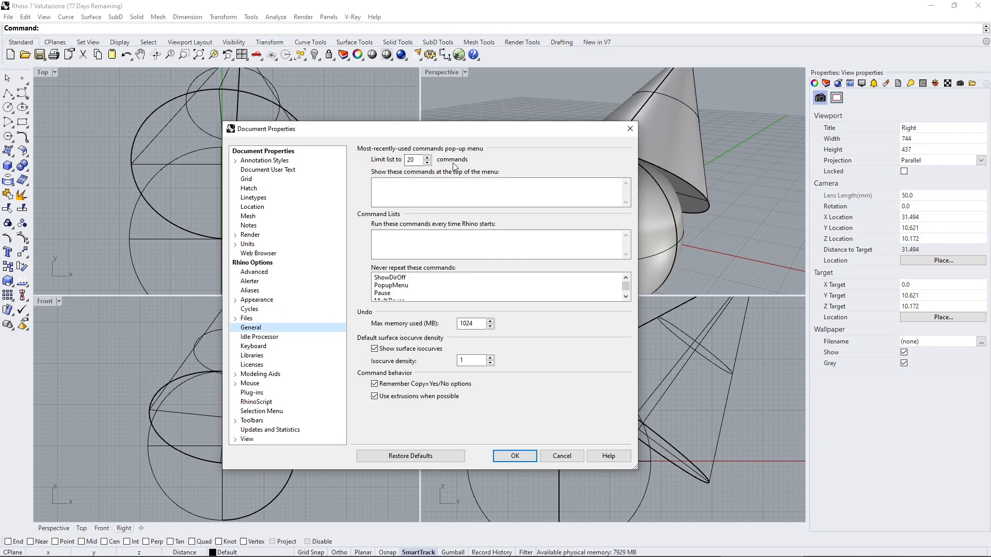
{"action": "left_click", "coordinate": [415, 160]}
{"action": "left_click", "coordinate": [275, 338]}
{"action": "left_click", "coordinate": [264, 347]}
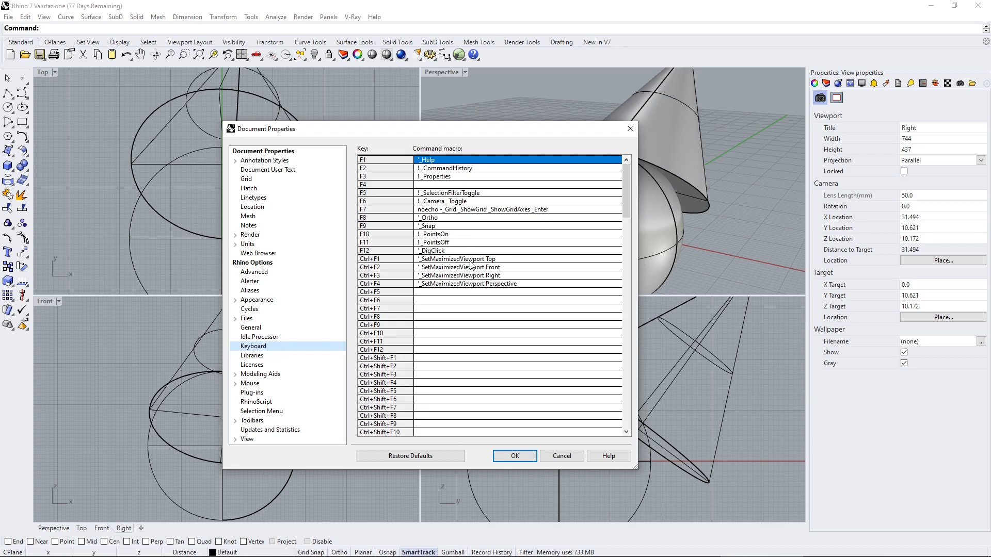
{"action": "scroll", "coordinate": [471, 265], "scroll_direction": "down", "scroll_amount": 8}
{"action": "scroll", "coordinate": [595, 237], "scroll_direction": "down", "scroll_amount": 5}
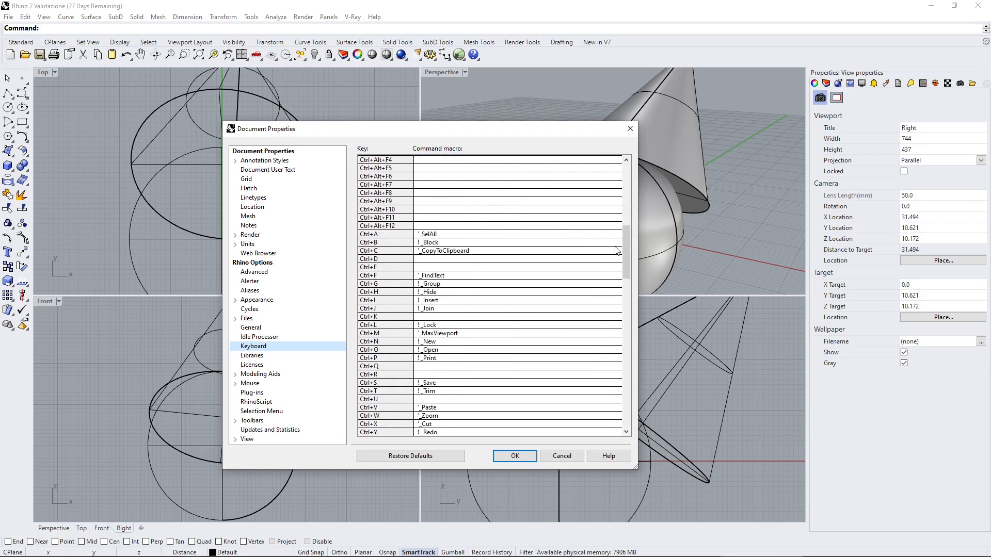
{"action": "left_click_drag", "start_coordinate": [625, 256], "coordinate": [624, 407]}
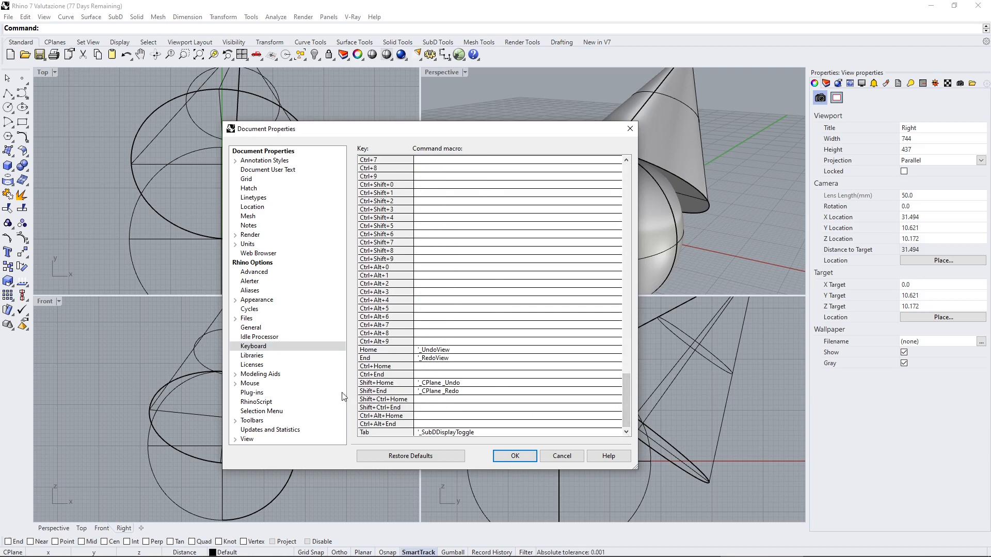
{"action": "left_click", "coordinate": [263, 358]}
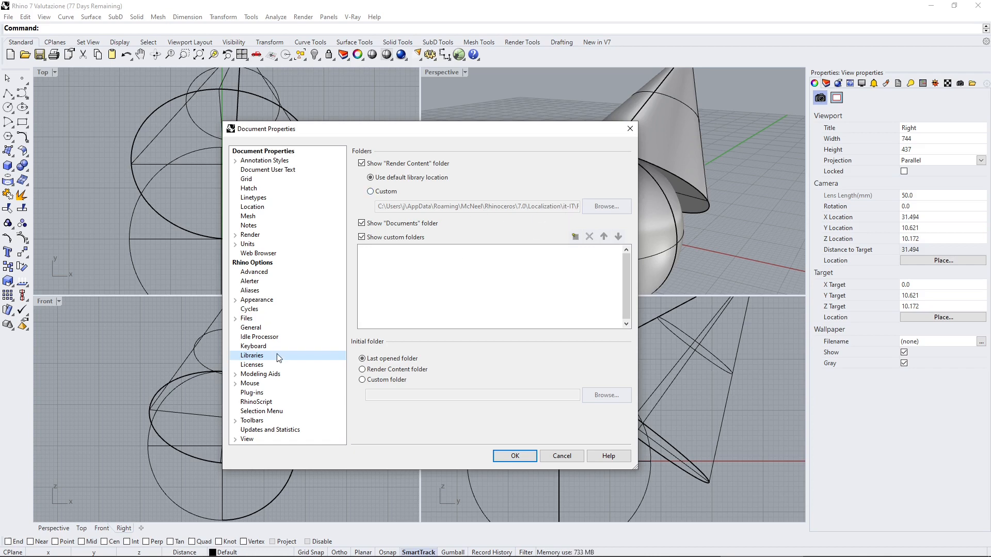
Examine the Modeling Aids snap settings, the Mouse options and the full list of installed plug-ins
{"action": "left_click", "coordinate": [271, 373]}
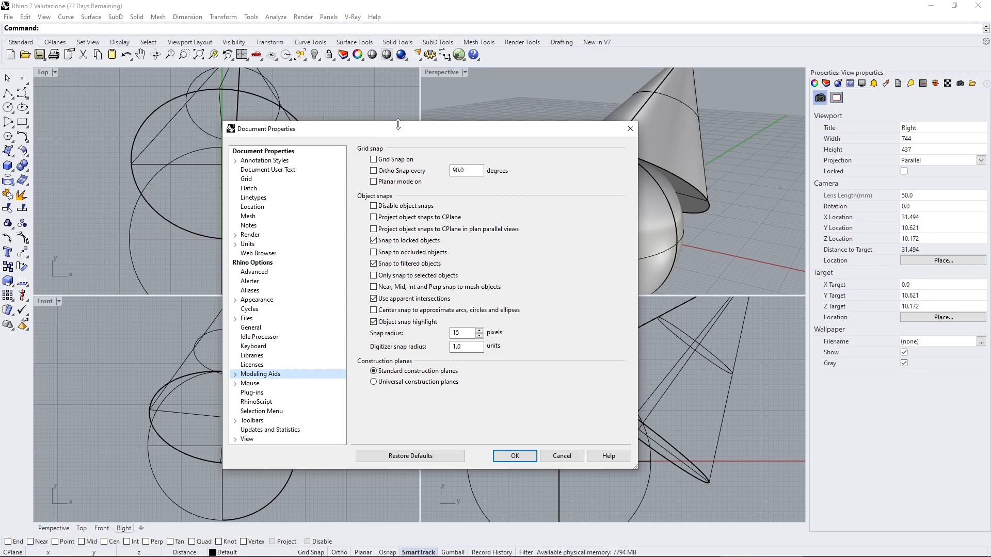
{"action": "left_click_drag", "start_coordinate": [420, 132], "coordinate": [423, 110]}
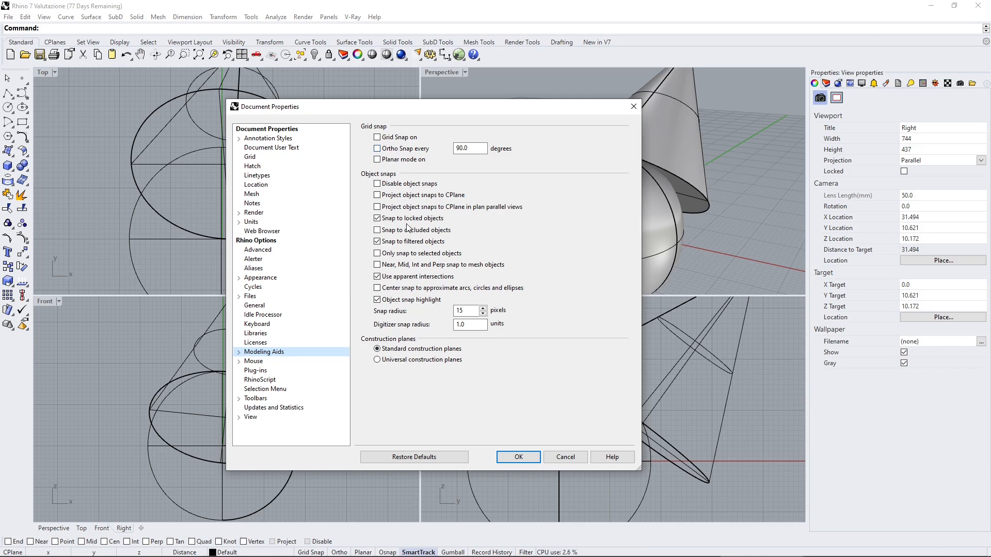
{"action": "left_click", "coordinate": [270, 361]}
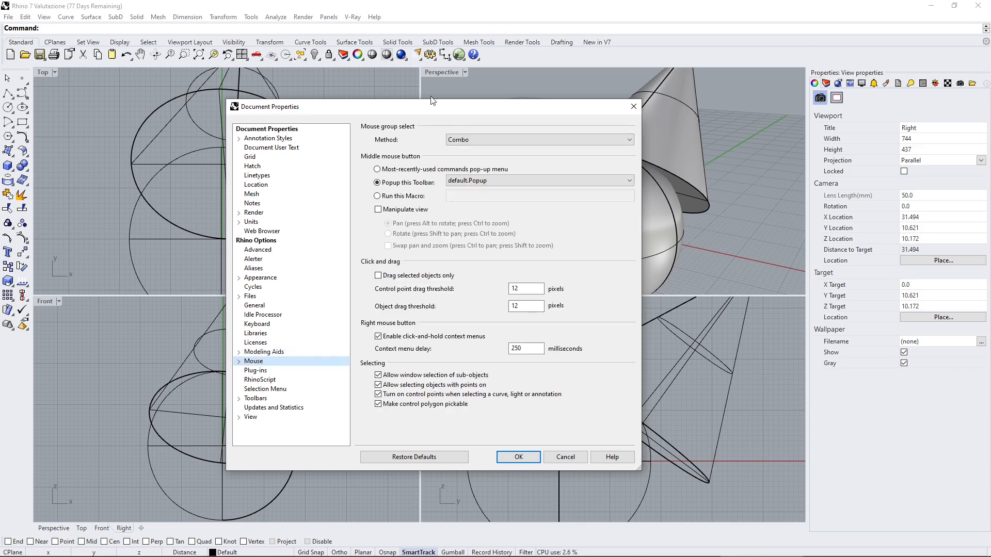
{"action": "left_click", "coordinate": [267, 371]}
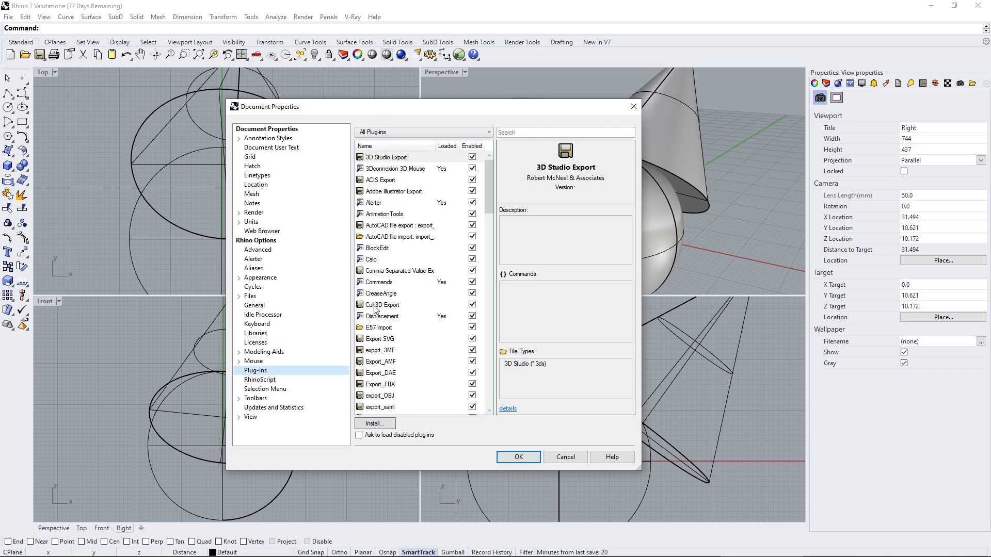
{"action": "scroll", "coordinate": [449, 321], "scroll_direction": "down", "scroll_amount": 7}
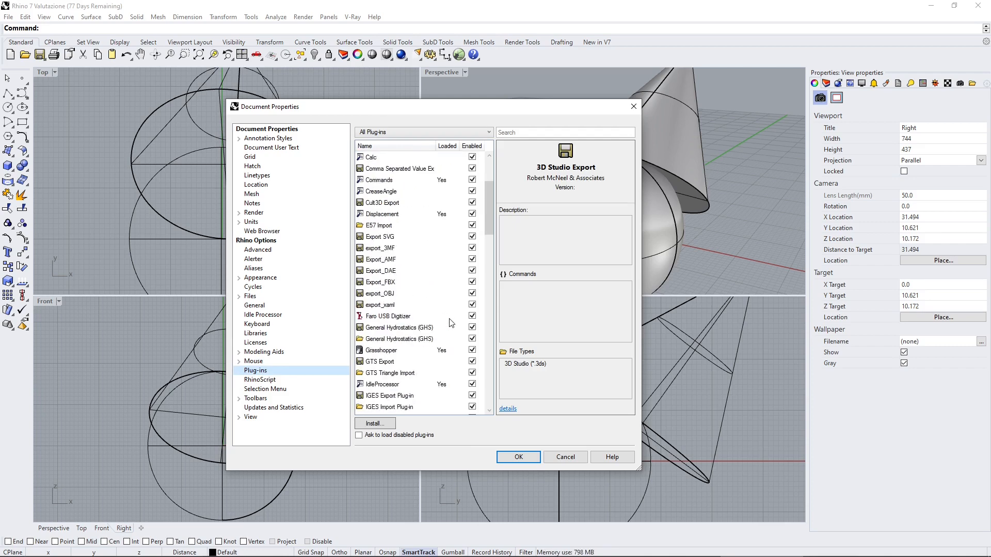
{"action": "scroll", "coordinate": [451, 322], "scroll_direction": "down", "scroll_amount": 9}
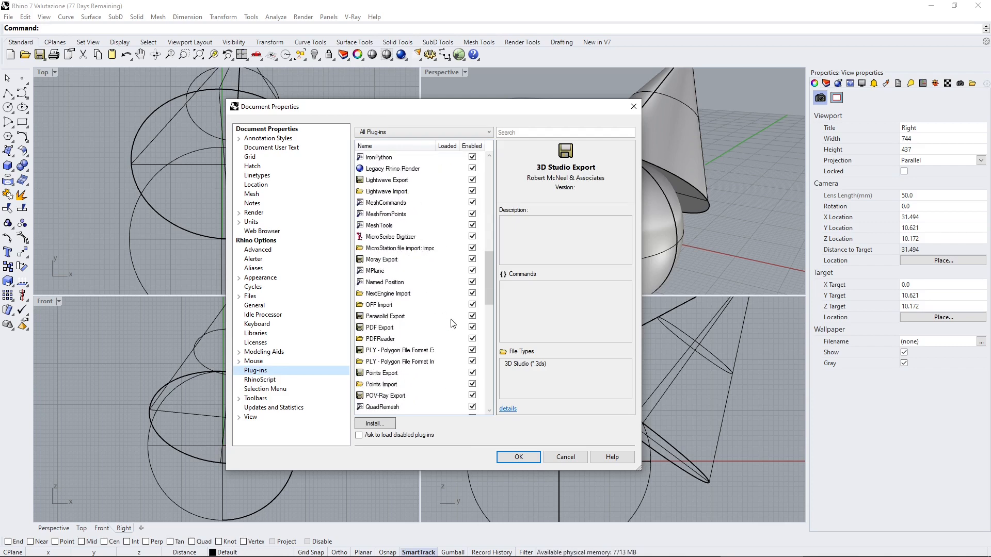
{"action": "scroll", "coordinate": [453, 322], "scroll_direction": "down", "scroll_amount": 6}
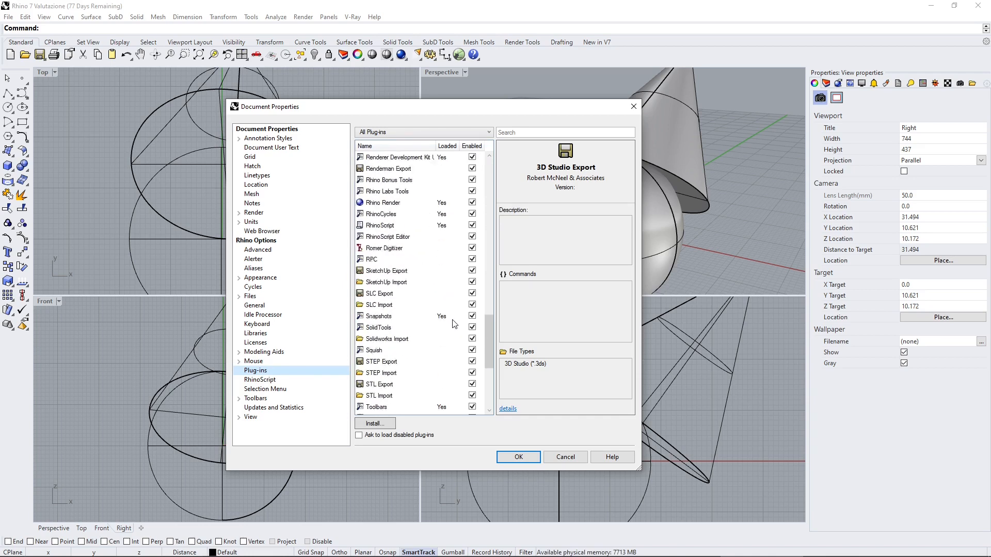
Examine the RhinoScript and Selection Menu options, the toolbar file commands and all toolbars in the default toolbar file
{"action": "left_click", "coordinate": [267, 380]}
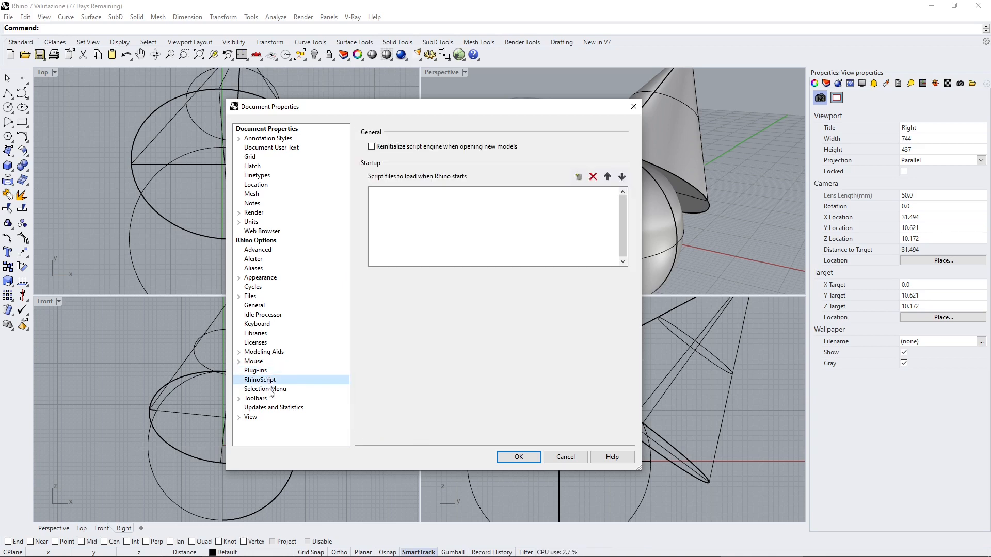
{"action": "left_click", "coordinate": [270, 390]}
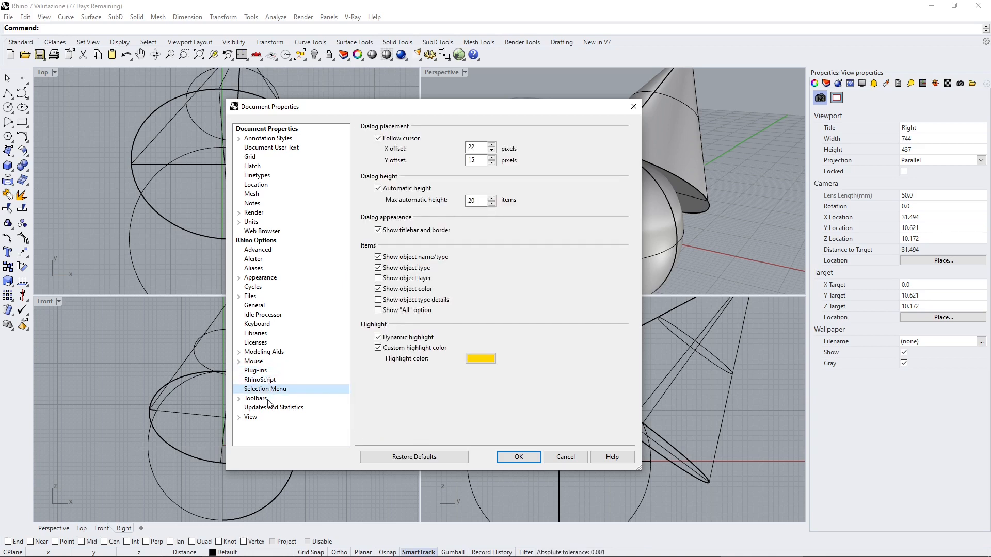
{"action": "left_click", "coordinate": [268, 401]}
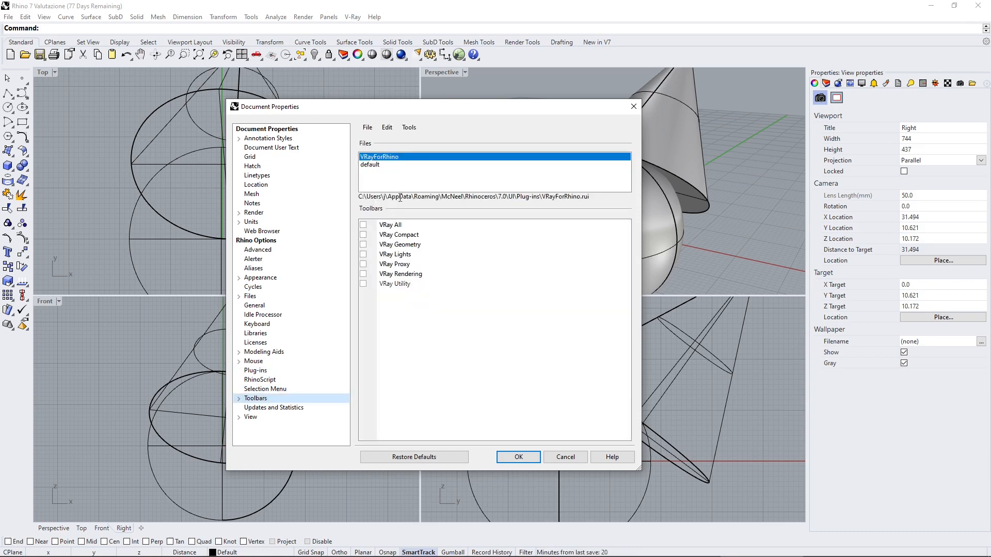
{"action": "left_click", "coordinate": [372, 165]}
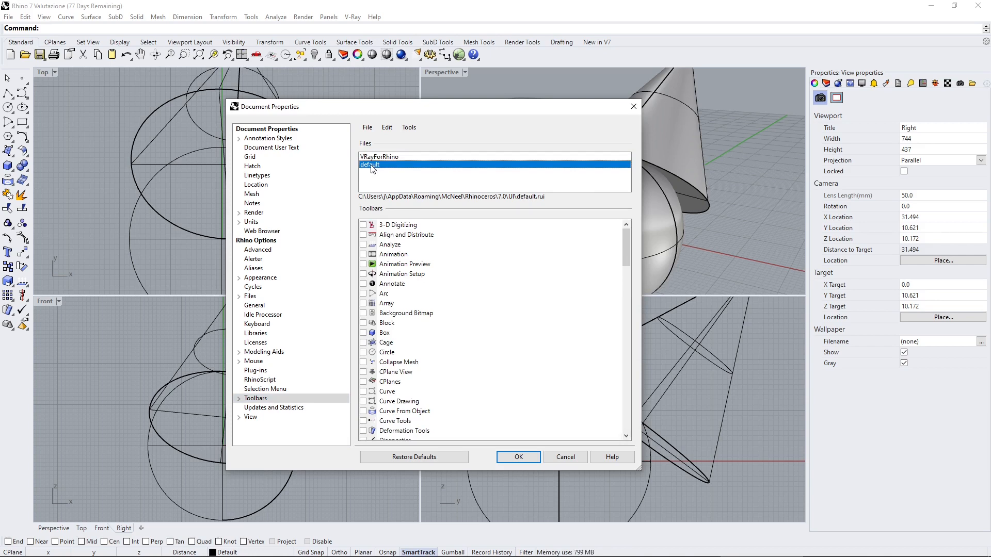
{"action": "scroll", "coordinate": [422, 317], "scroll_direction": "down", "scroll_amount": 6}
{"action": "scroll", "coordinate": [423, 323], "scroll_direction": "down", "scroll_amount": 4}
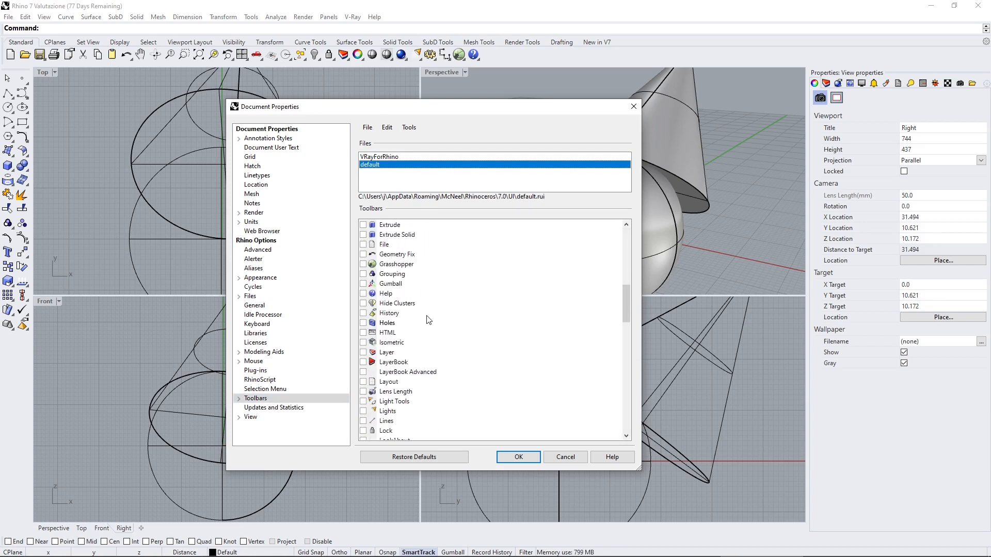
{"action": "left_click", "coordinate": [368, 127]}
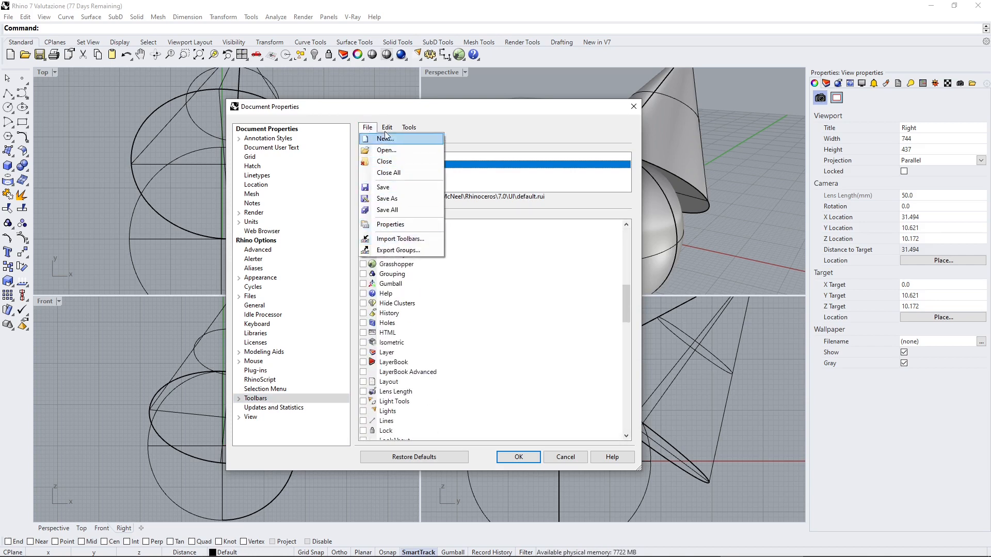
{"action": "left_click", "coordinate": [465, 122]}
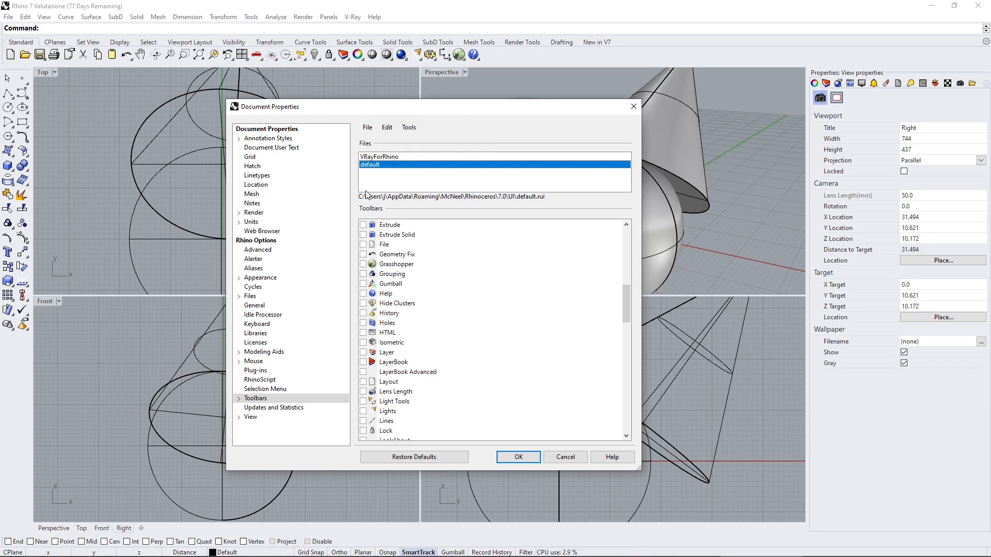
{"action": "scroll", "coordinate": [443, 343], "scroll_direction": "down", "scroll_amount": 20}
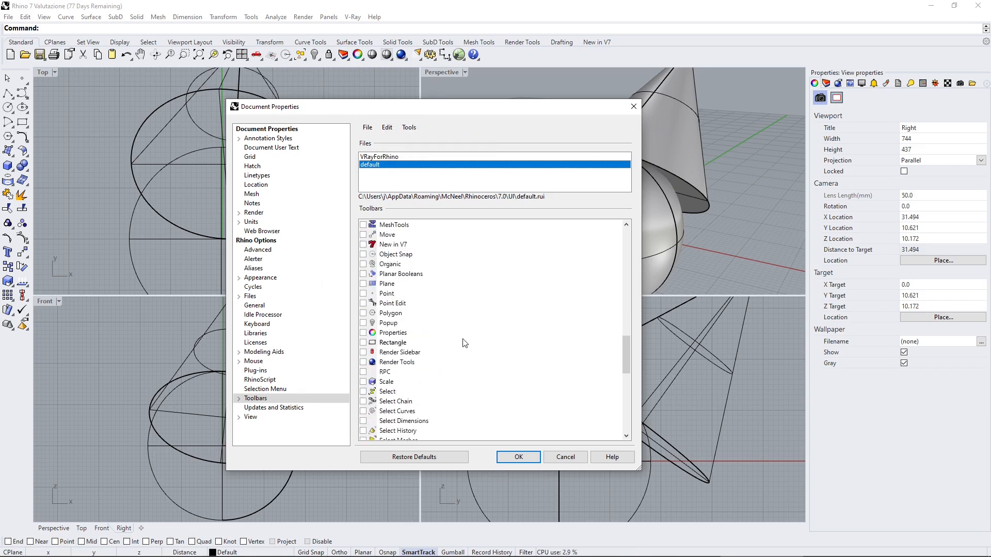
{"action": "scroll", "coordinate": [468, 341], "scroll_direction": "down", "scroll_amount": 3}
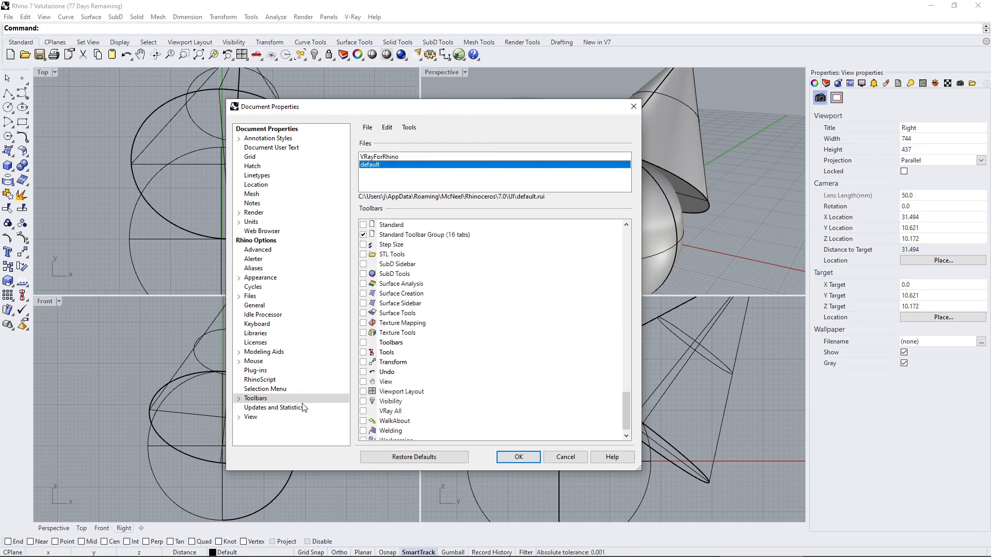
Examine the Updates and Statistics, View and OpenGL options, the list of display modes and the Wireframe mode settings
{"action": "left_click", "coordinate": [273, 408]}
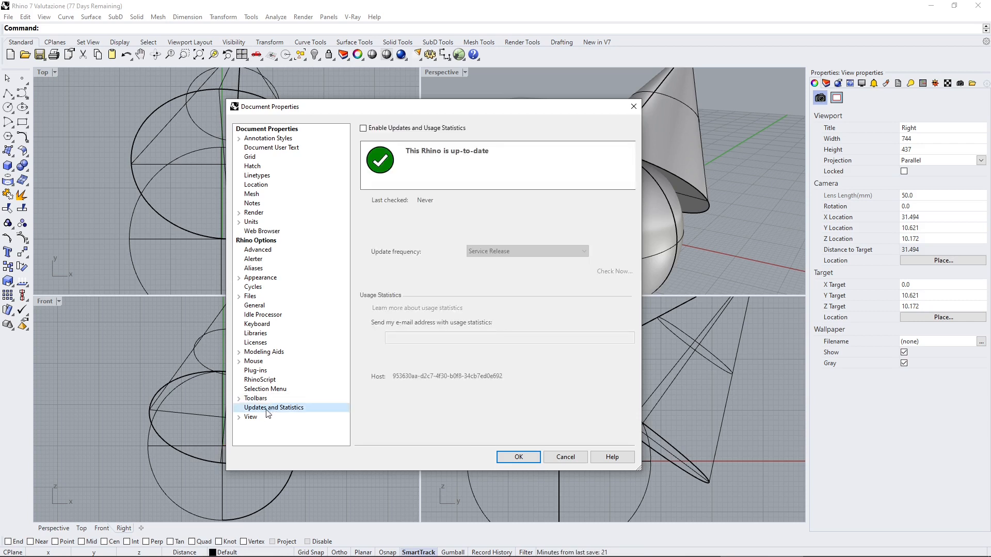
{"action": "left_click", "coordinate": [249, 418]}
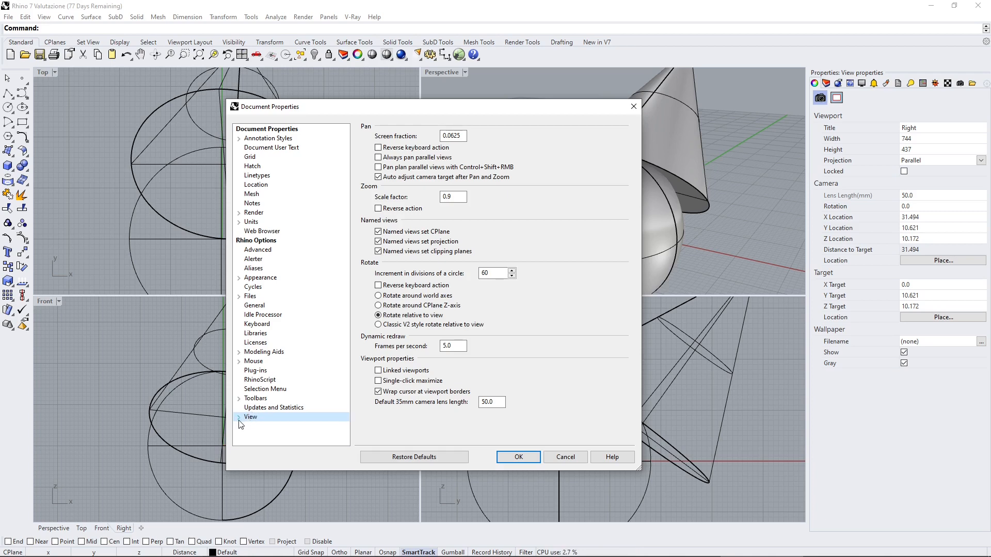
{"action": "left_click", "coordinate": [239, 417]}
{"action": "left_click", "coordinate": [272, 426]}
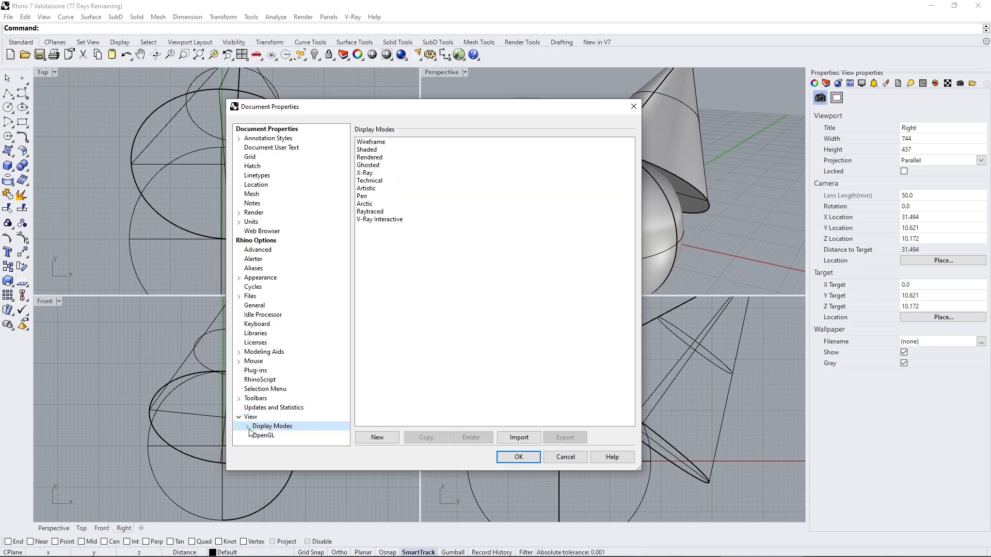
{"action": "double_click", "coordinate": [262, 429]}
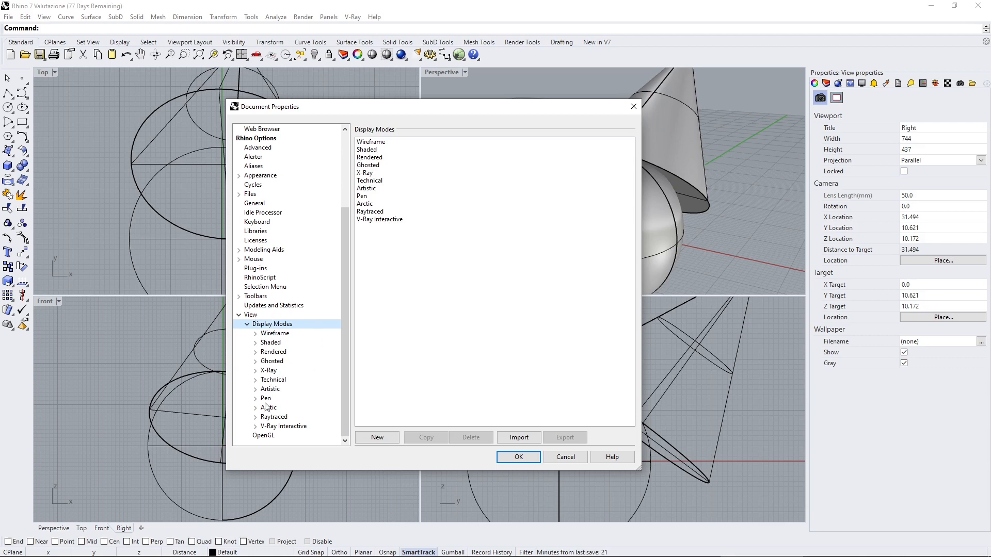
{"action": "left_click", "coordinate": [263, 436]}
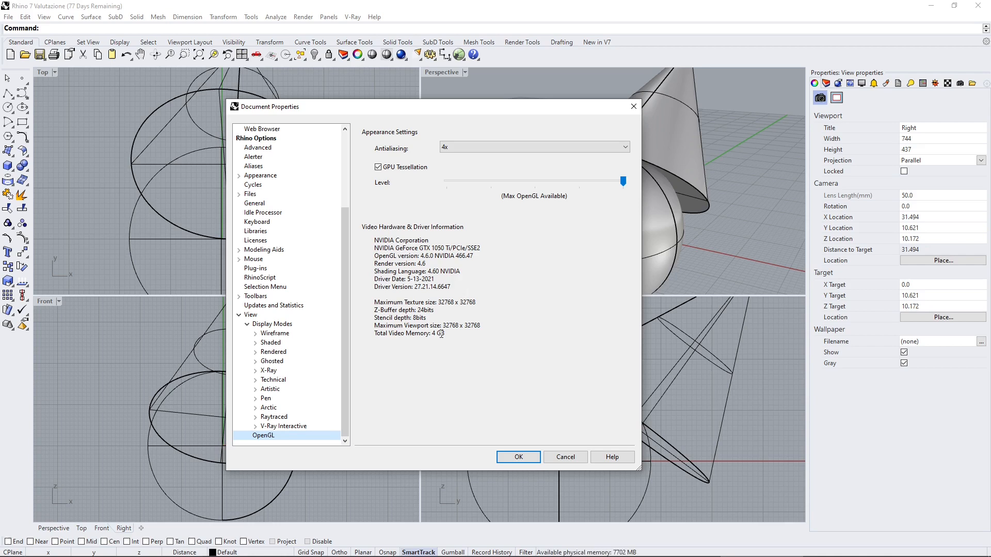
{"action": "left_click", "coordinate": [263, 334]}
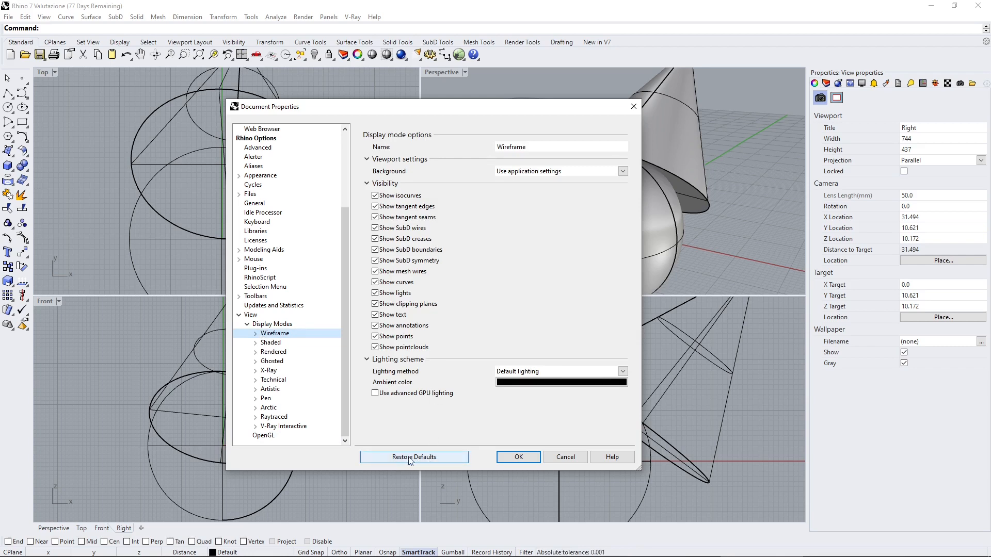
Apply the document properties and scale the model by 0.1 for the unit change from millimeters to centimeters
{"action": "left_click", "coordinate": [510, 458]}
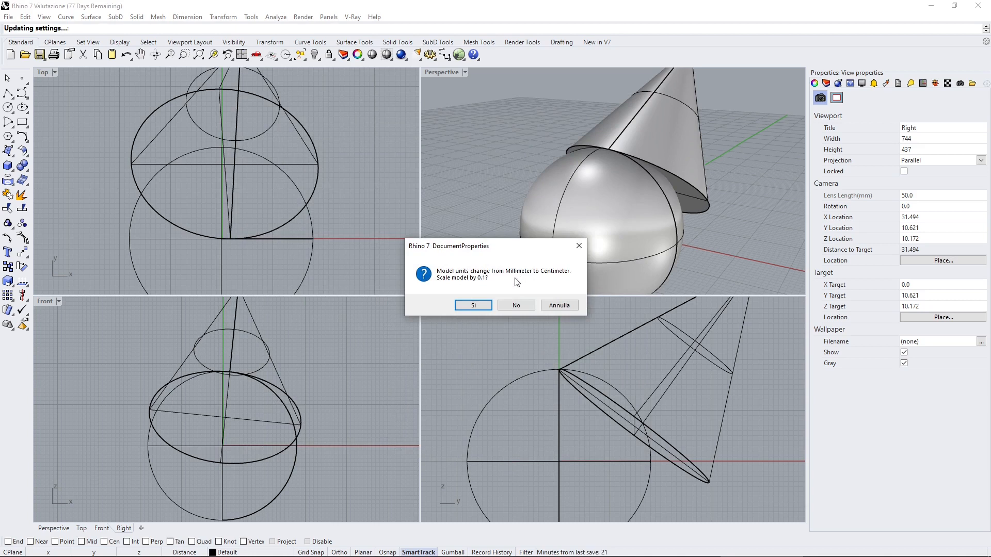
{"action": "left_click_drag", "start_coordinate": [512, 247], "coordinate": [456, 256]}
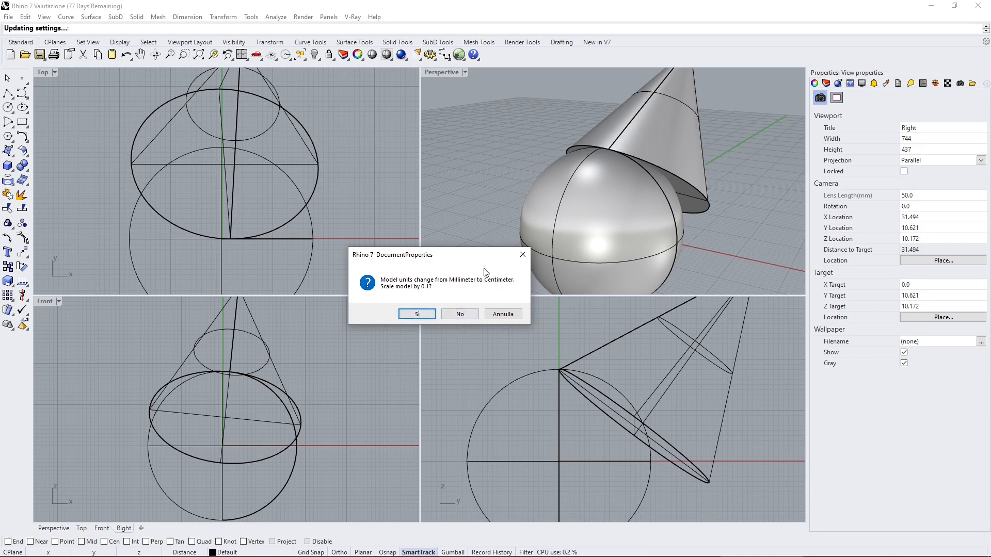
{"action": "left_click", "coordinate": [417, 314]}
Inspect the rescaled sphere and cone up close in the Perspective, Top, Front and Right viewports
{"action": "left_click", "coordinate": [604, 236]}
{"action": "scroll", "coordinate": [606, 231], "scroll_direction": "up", "scroll_amount": 15}
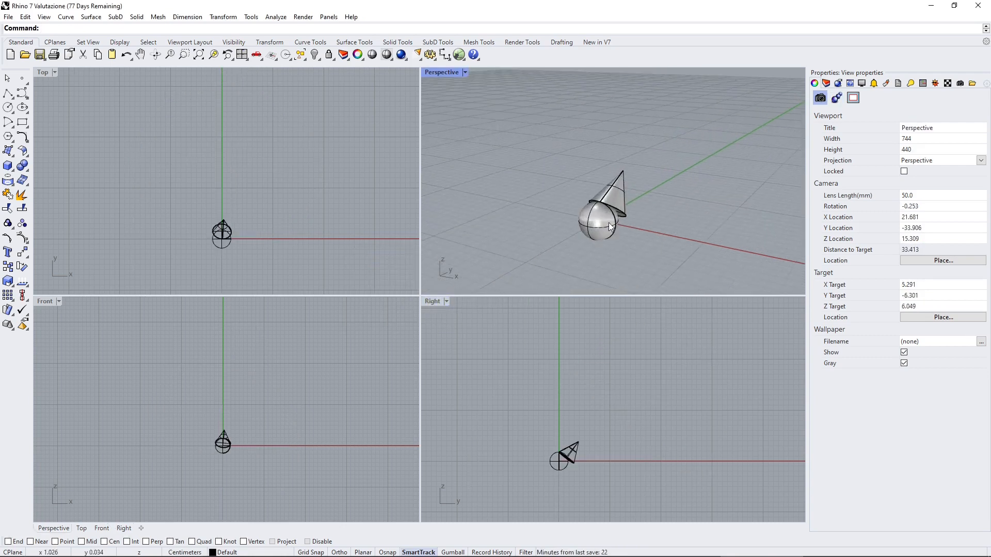
{"action": "left_click", "coordinate": [608, 228]}
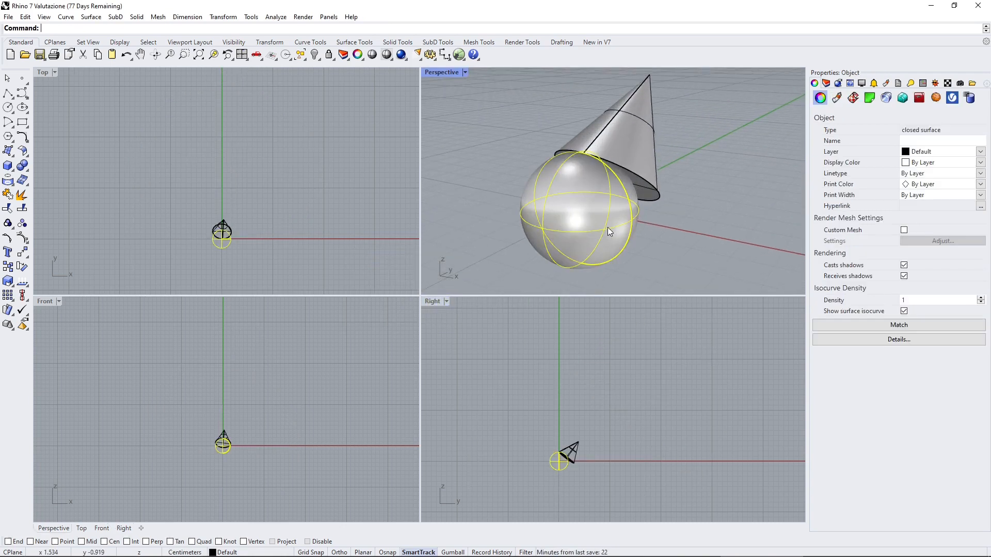
{"action": "left_click", "coordinate": [642, 148]}
{"action": "left_click", "coordinate": [513, 155]}
{"action": "scroll", "coordinate": [513, 155], "scroll_direction": "down", "scroll_amount": 9}
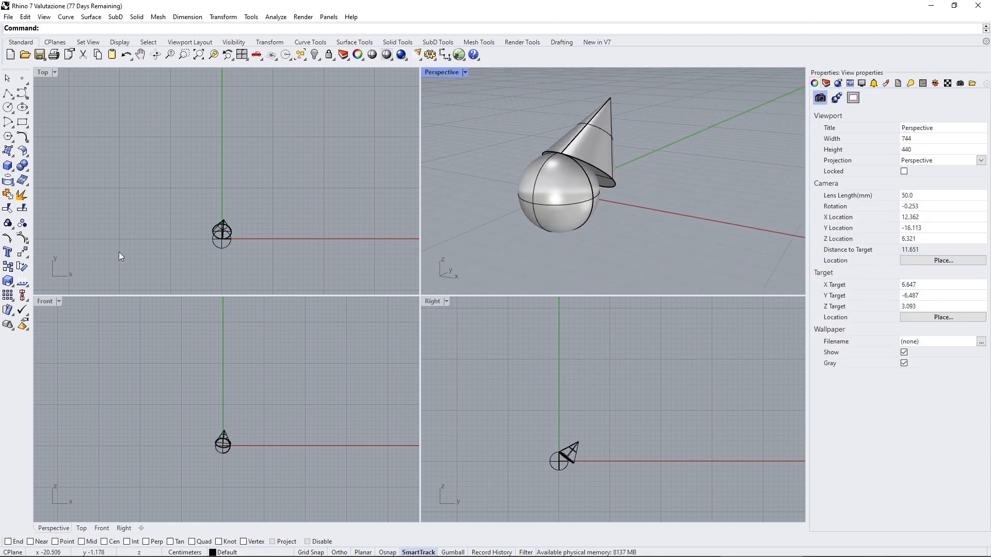
{"action": "scroll", "coordinate": [225, 231], "scroll_direction": "up", "scroll_amount": 10}
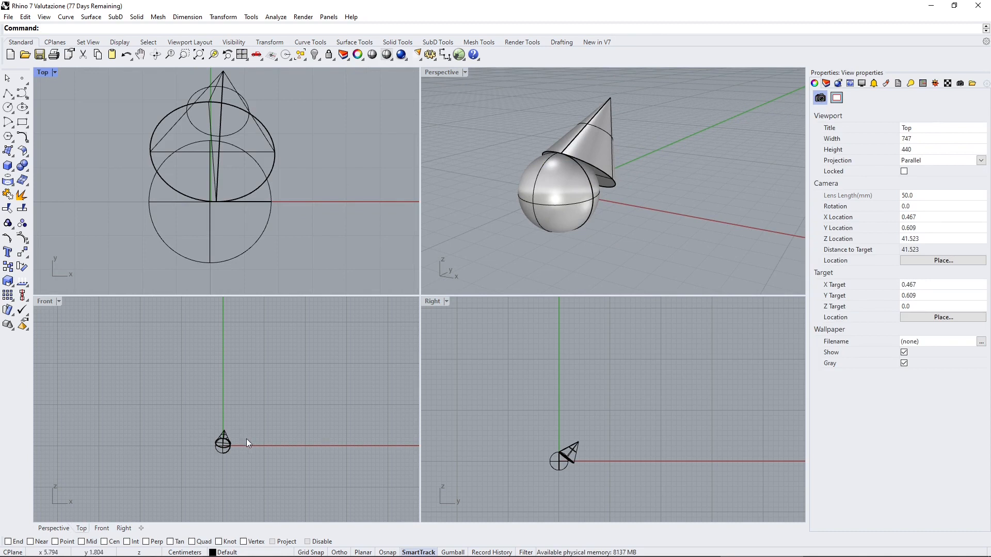
{"action": "scroll", "coordinate": [246, 439], "scroll_direction": "up", "scroll_amount": 10}
{"action": "scroll", "coordinate": [516, 478], "scroll_direction": "up", "scroll_amount": 8}
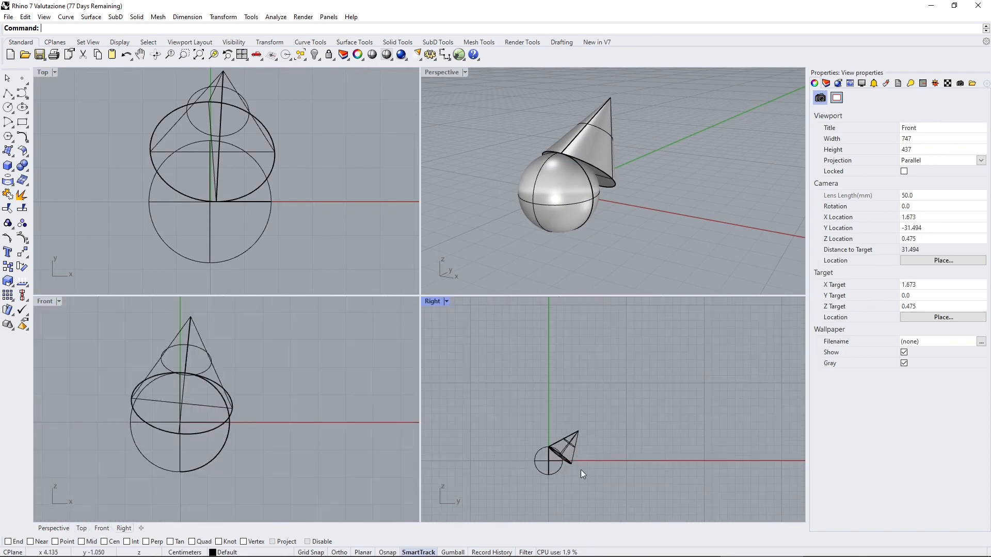
{"action": "scroll", "coordinate": [522, 454], "scroll_direction": "up", "scroll_amount": 2}
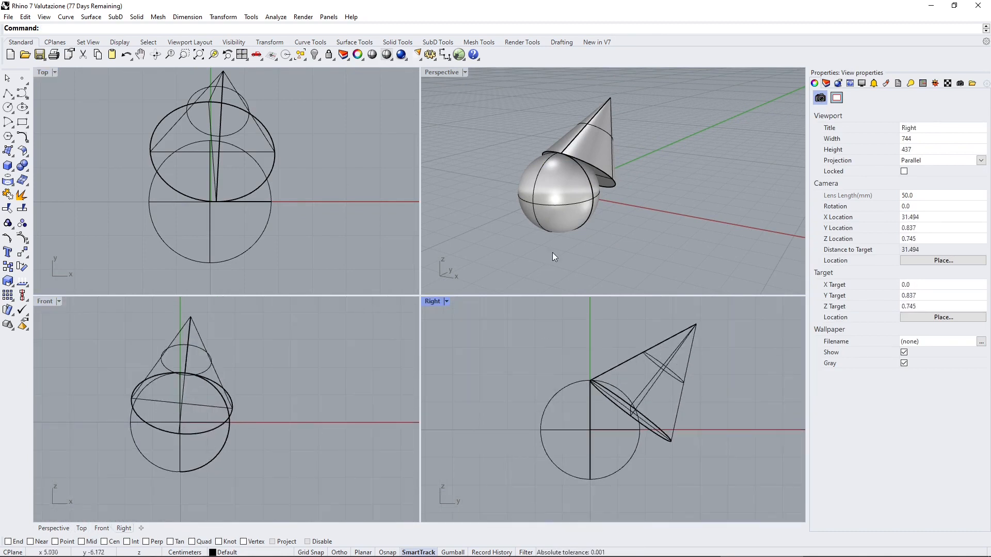